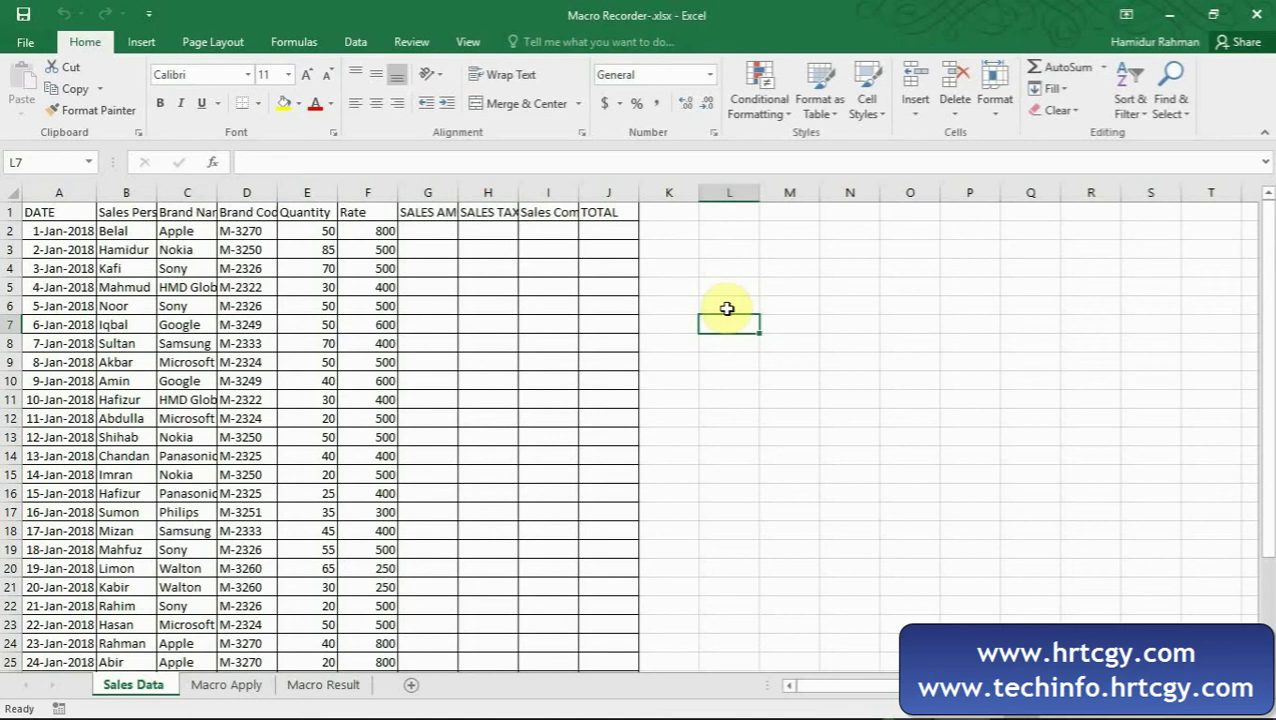
Step: Enable the Developer tab among the main tabs in the ribbon customization options
left_click(716, 380)
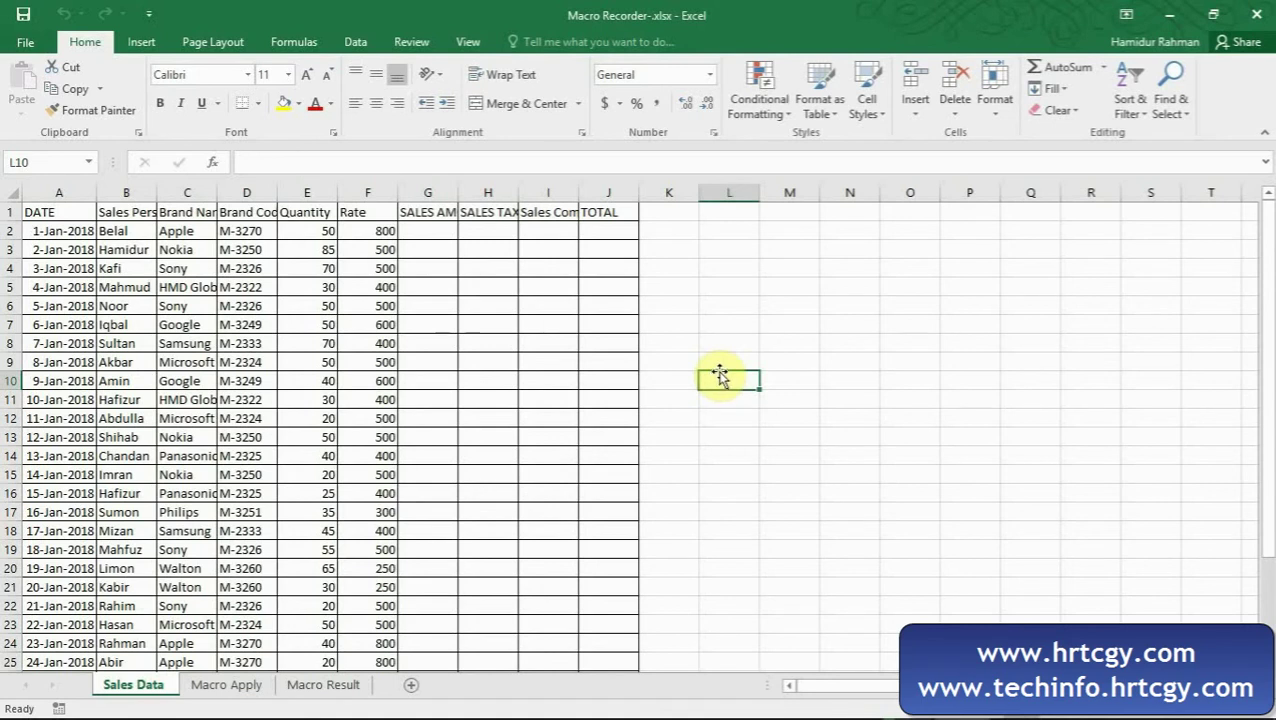
left_click(38, 56)
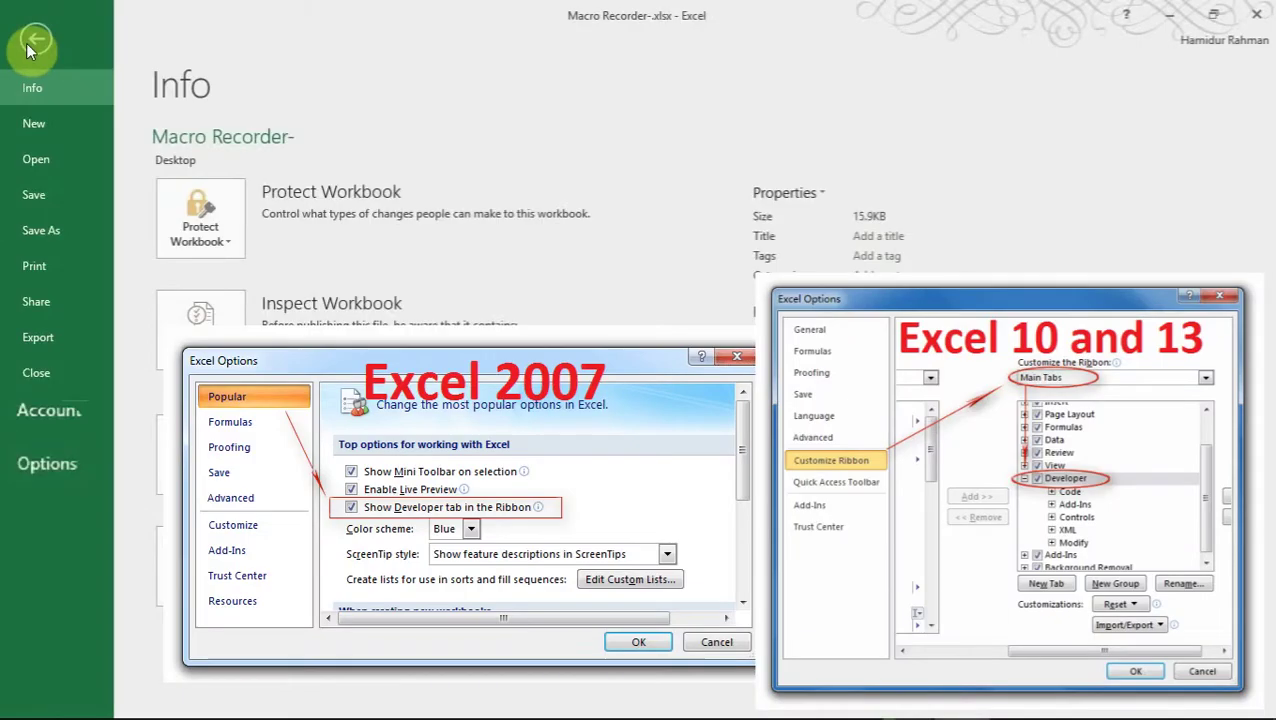
left_click(50, 463)
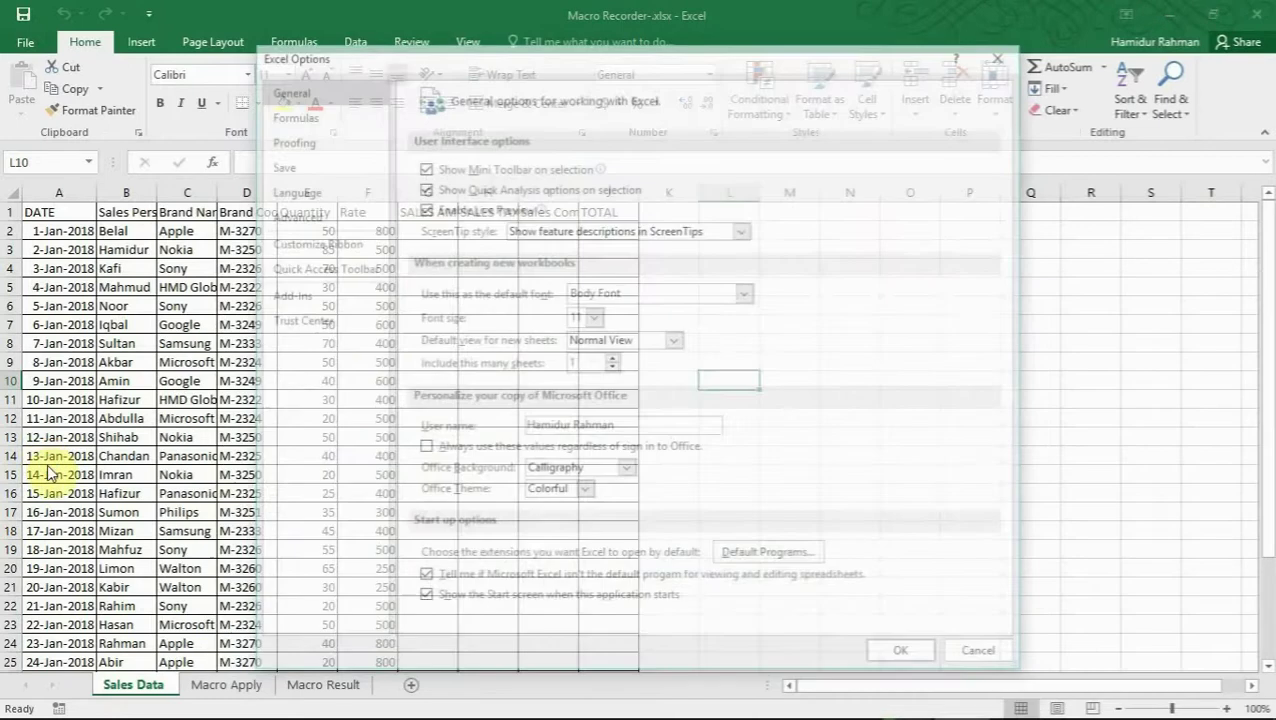
left_click(276, 238)
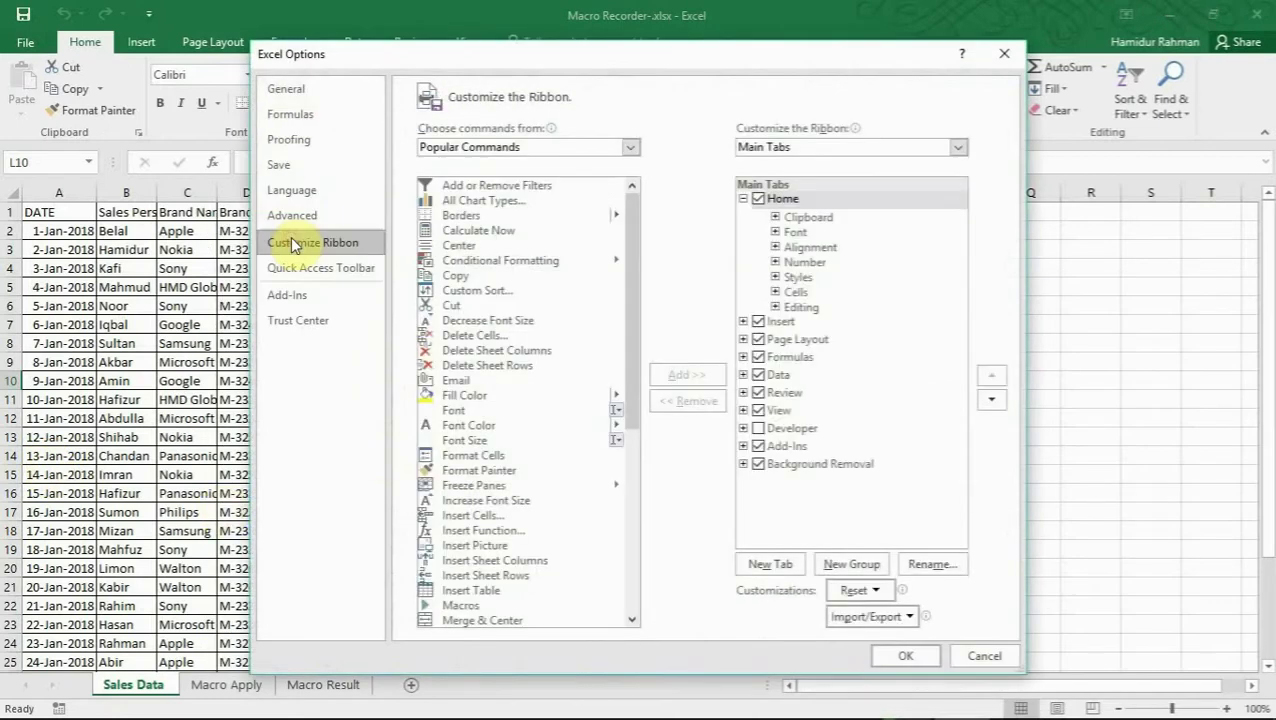
left_click(758, 428)
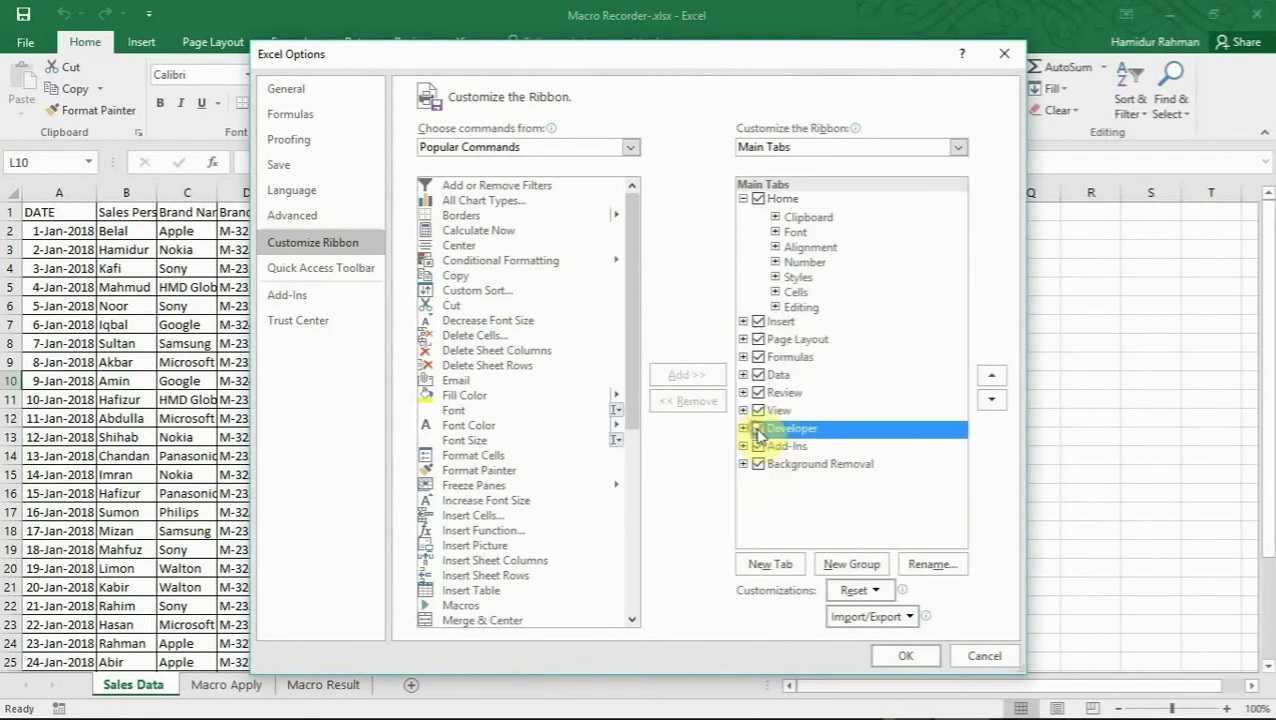
left_click(889, 656)
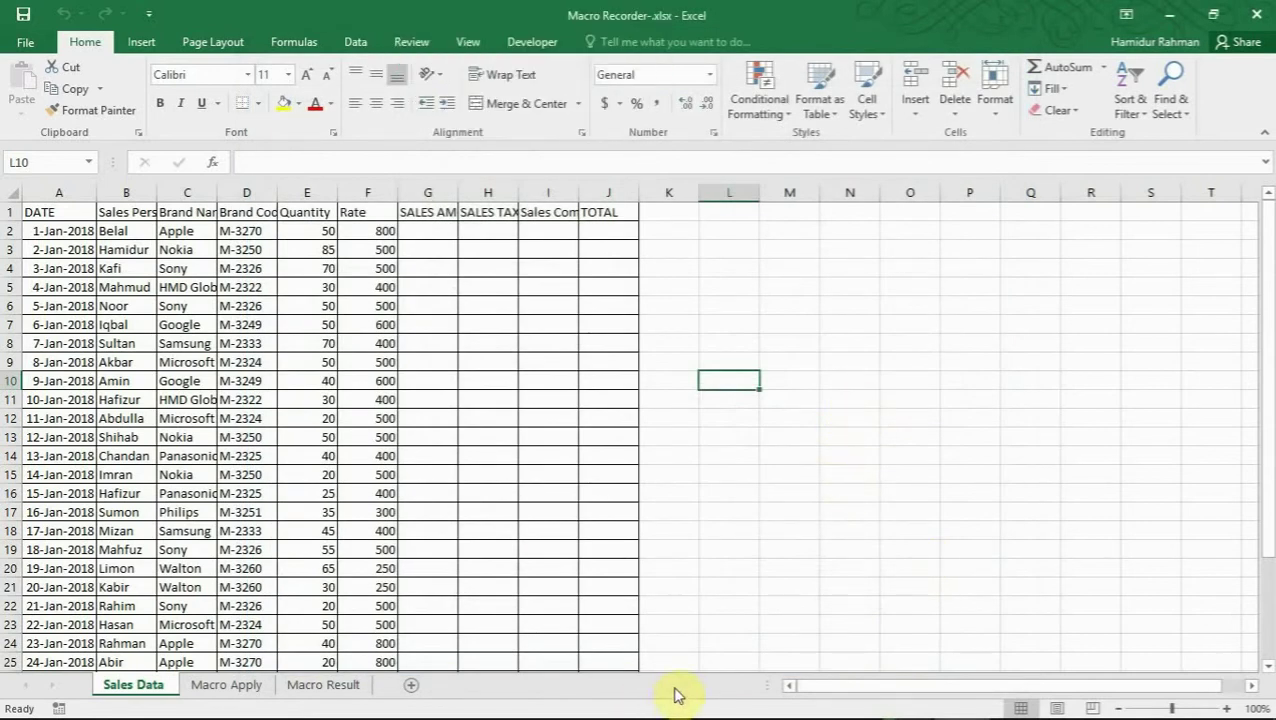
Step: Review the macro settings in the Trust Center and close them
left_click(533, 43)
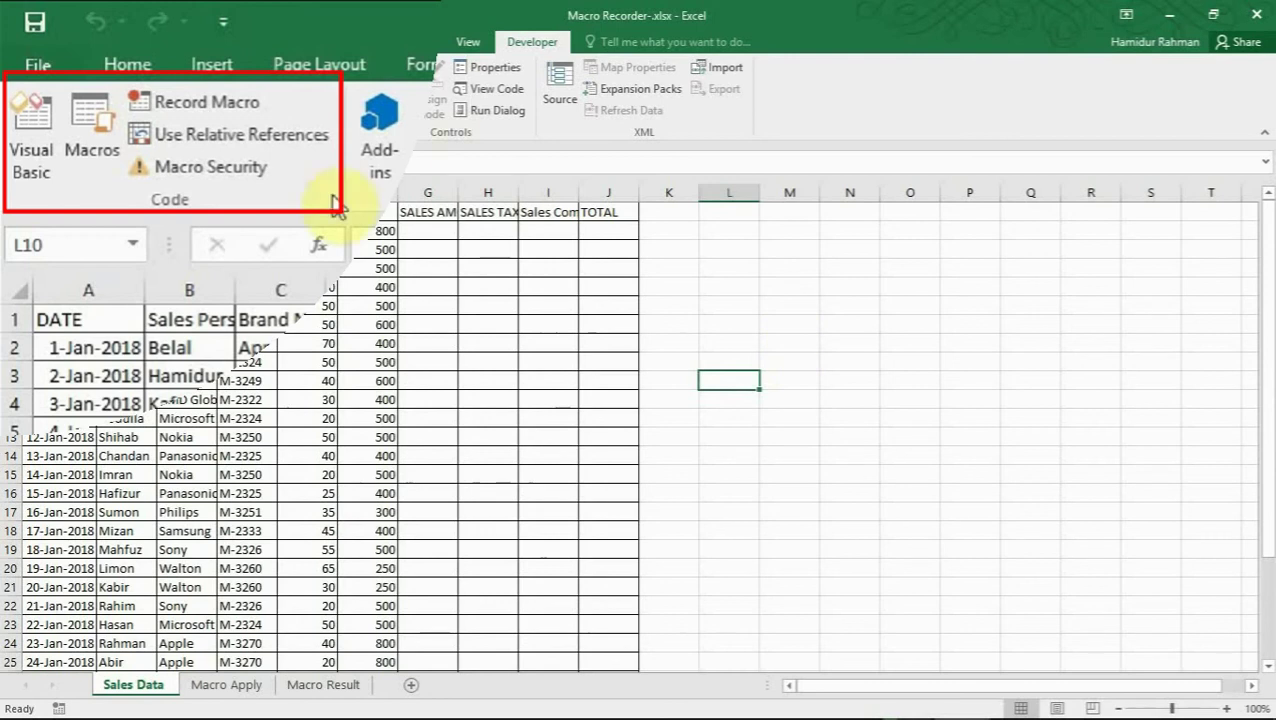
left_click(227, 170)
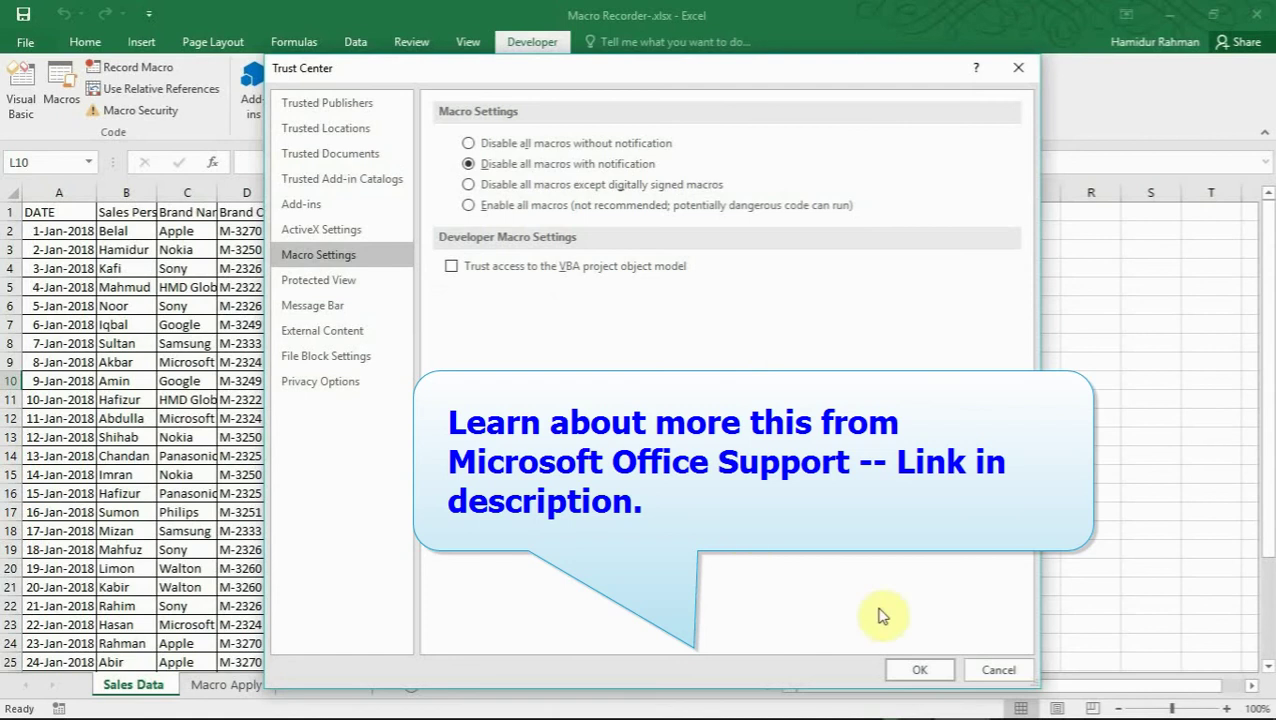
left_click(925, 672)
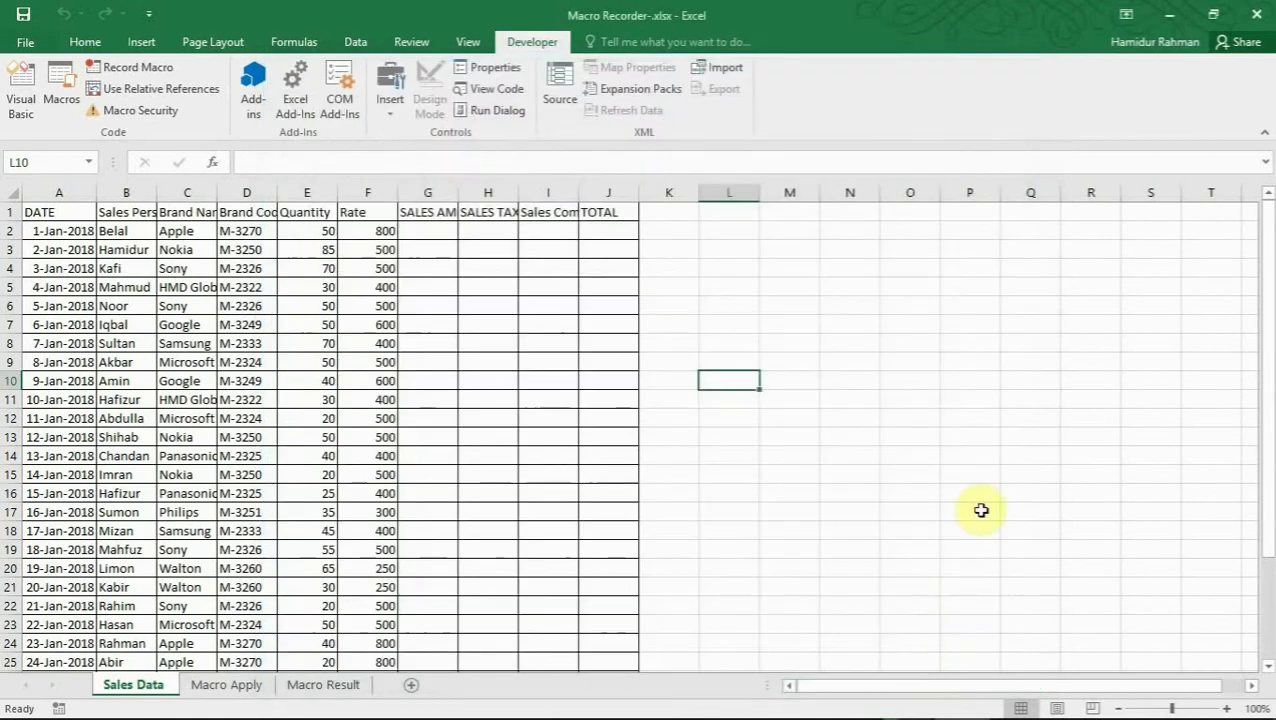
Step: Set up a new macro recording from cell A1, named Monthlysalesdata, with the macro shortcut Ctrl+Shift+M
left_click(684, 321)
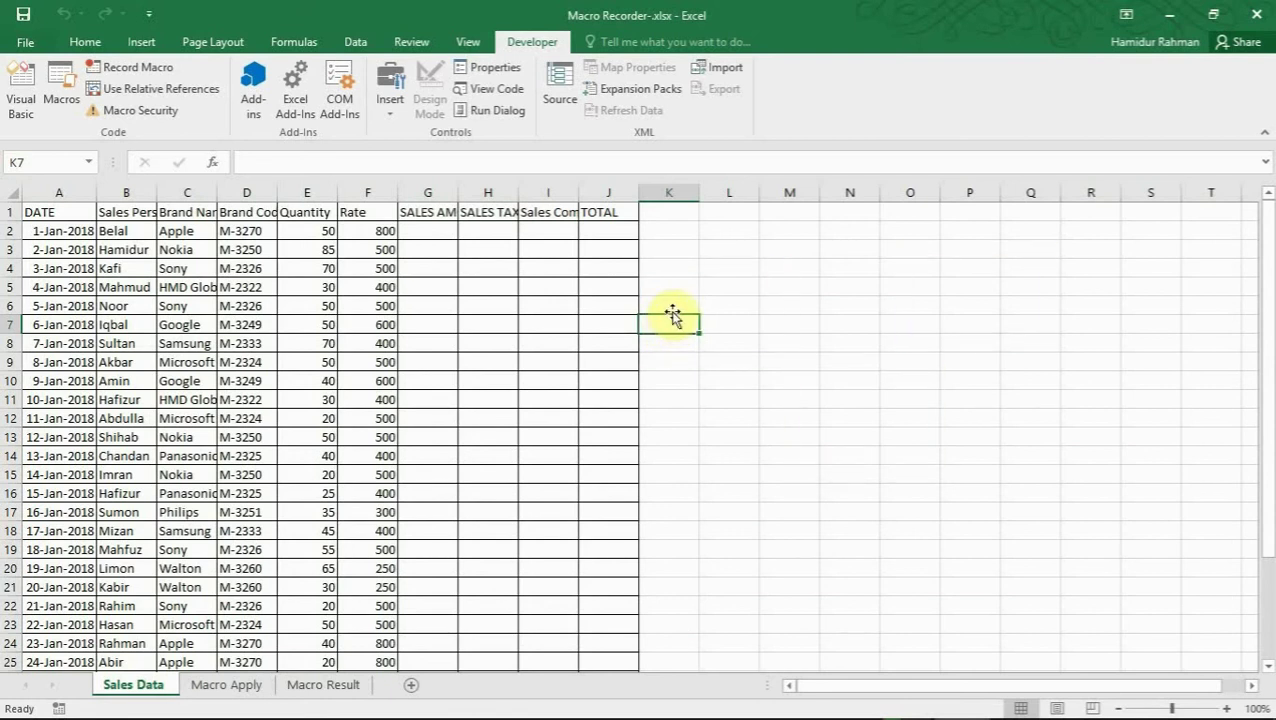
left_click(44, 212)
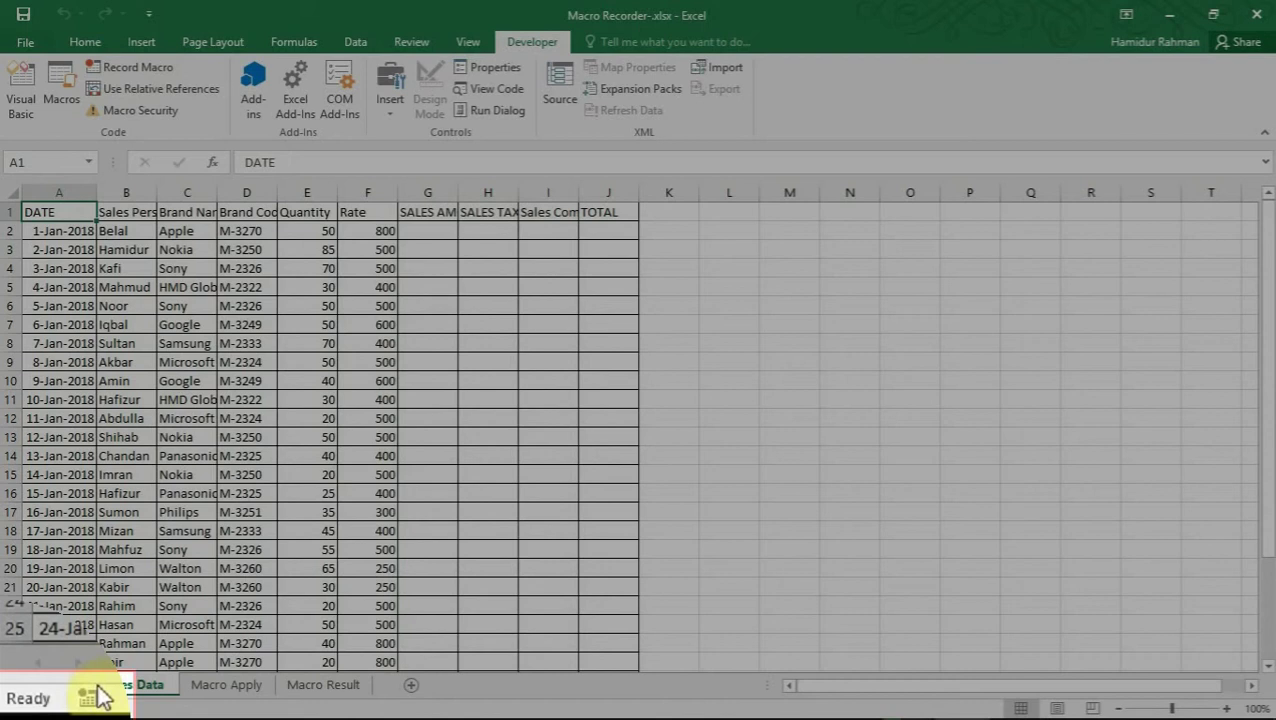
left_click(89, 704)
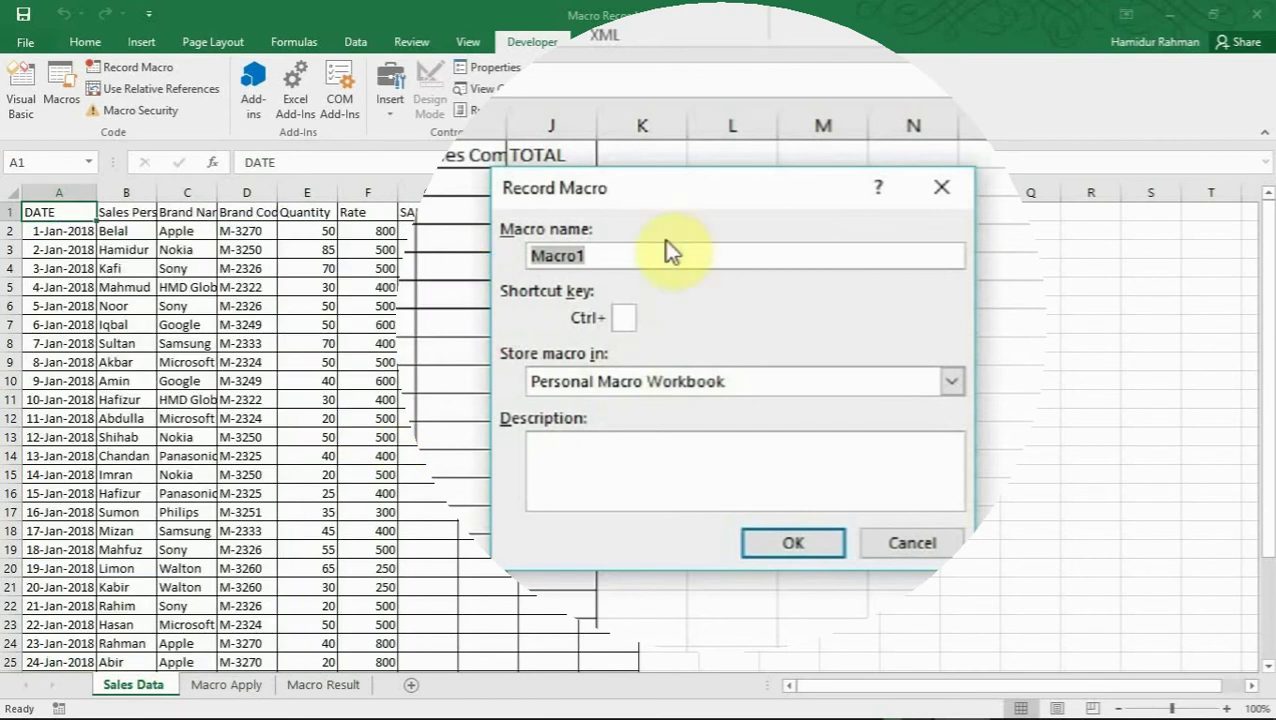
type("M")
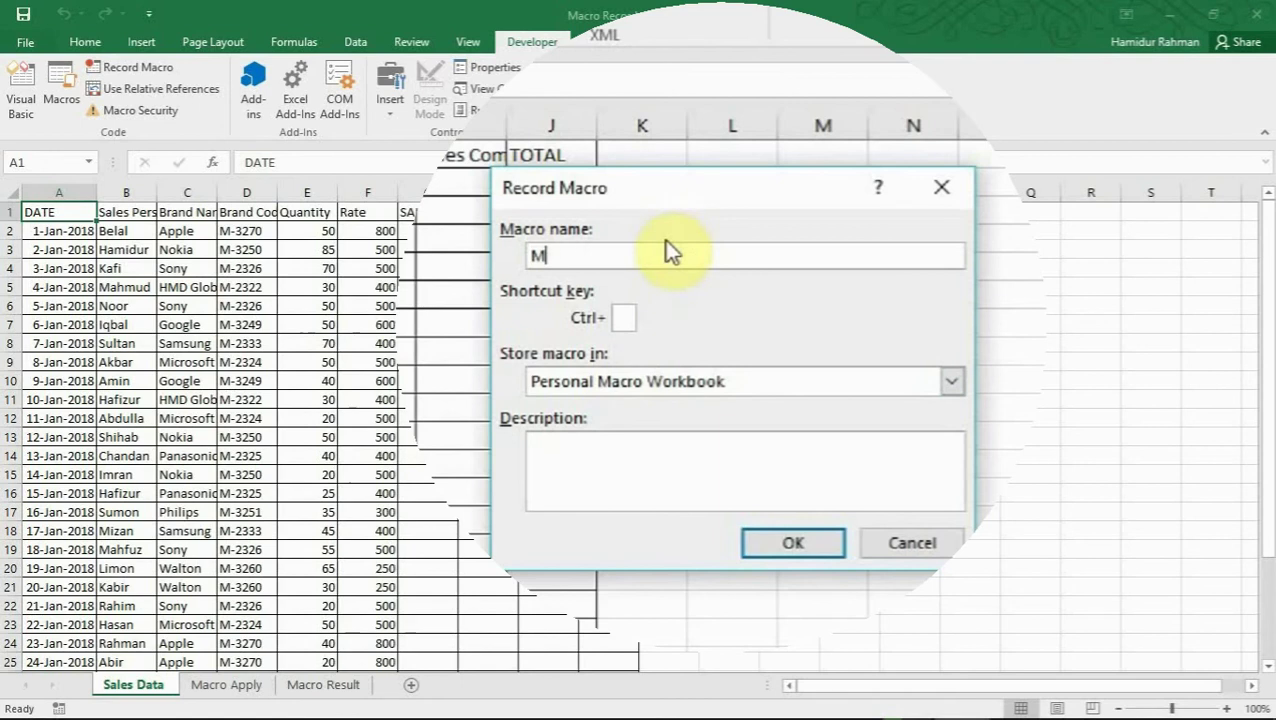
type("onthlysalesdat")
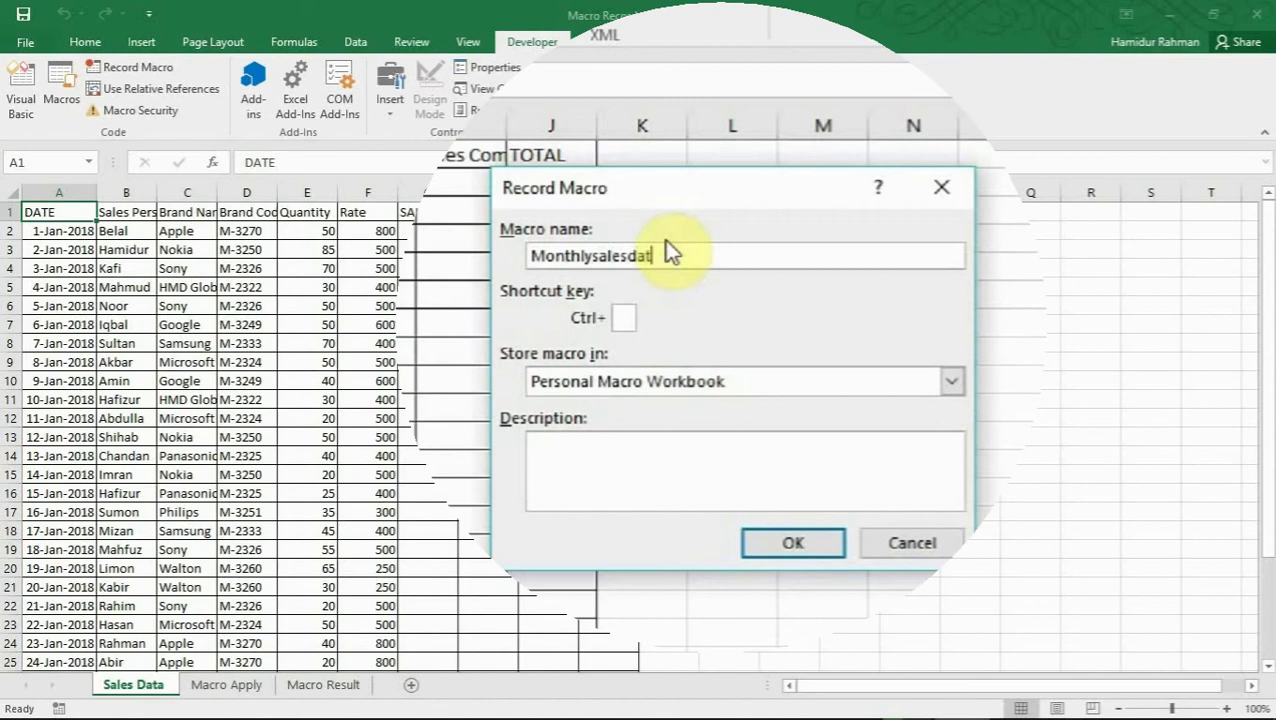
type("a")
type("M")
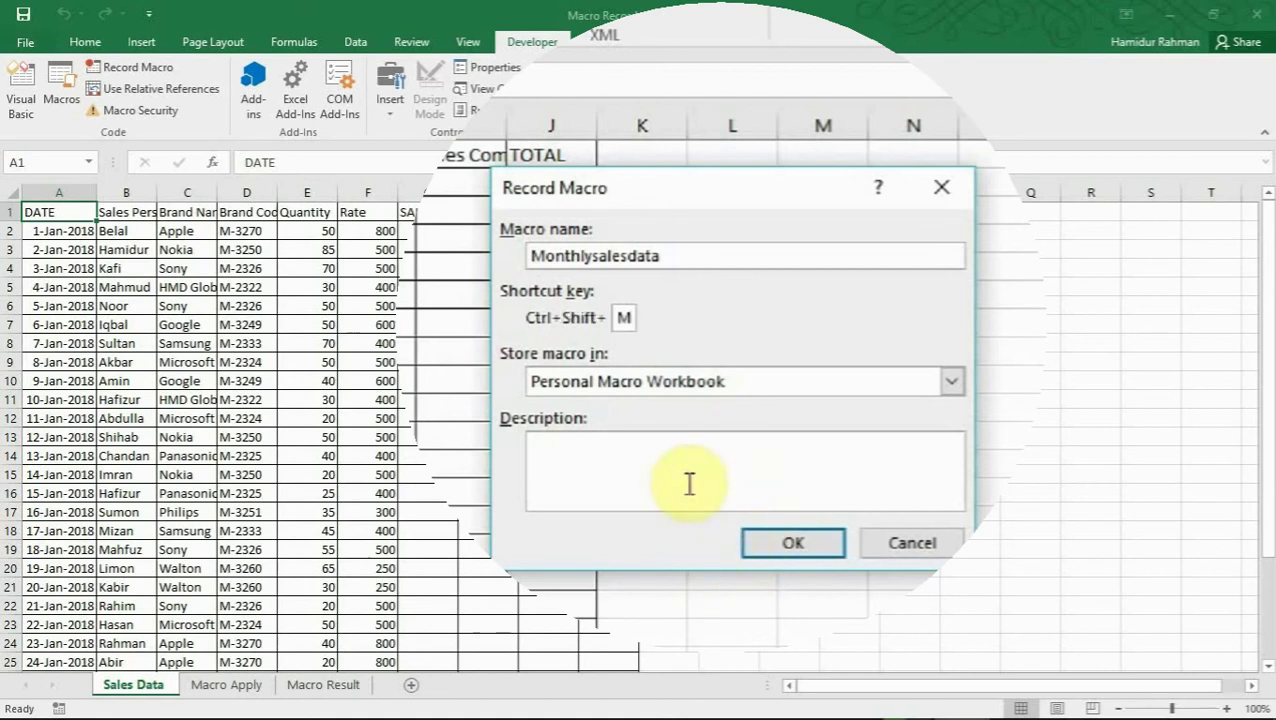
Step: Store the macro in the Personal Macro Workbook with the description "Monthly Sales report Analysis" and start recording
left_click(770, 381)
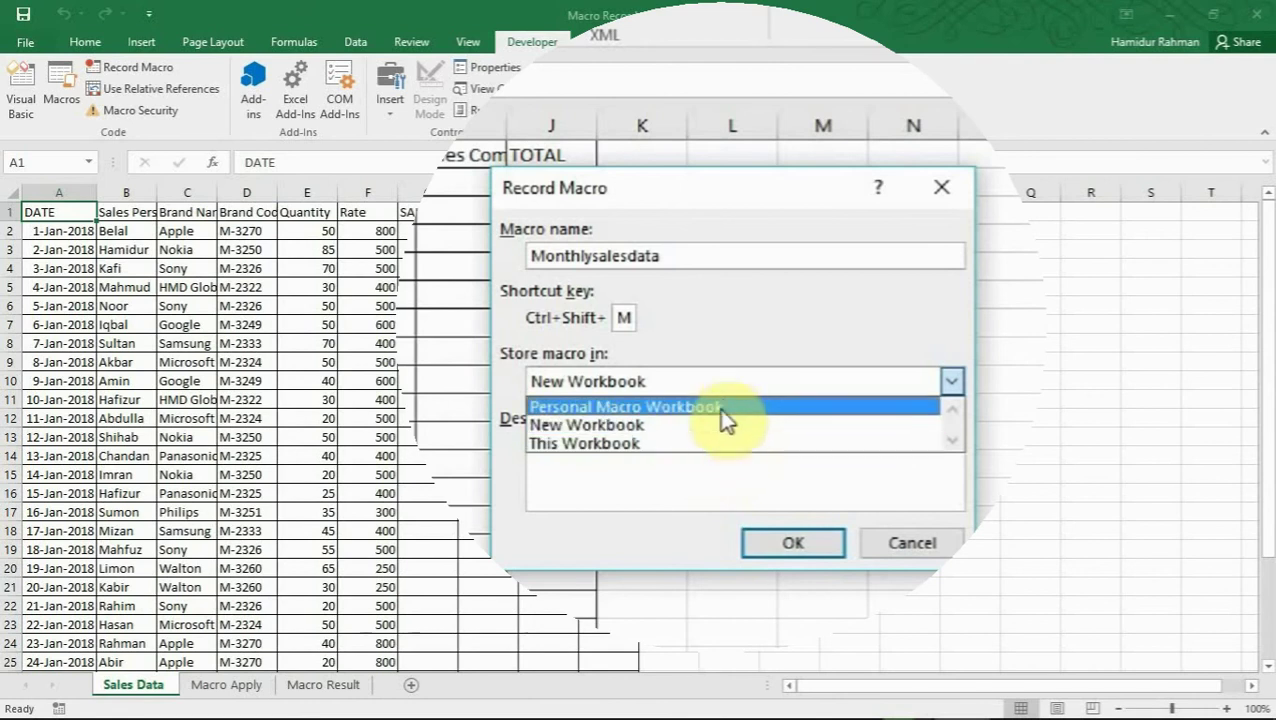
left_click(724, 404)
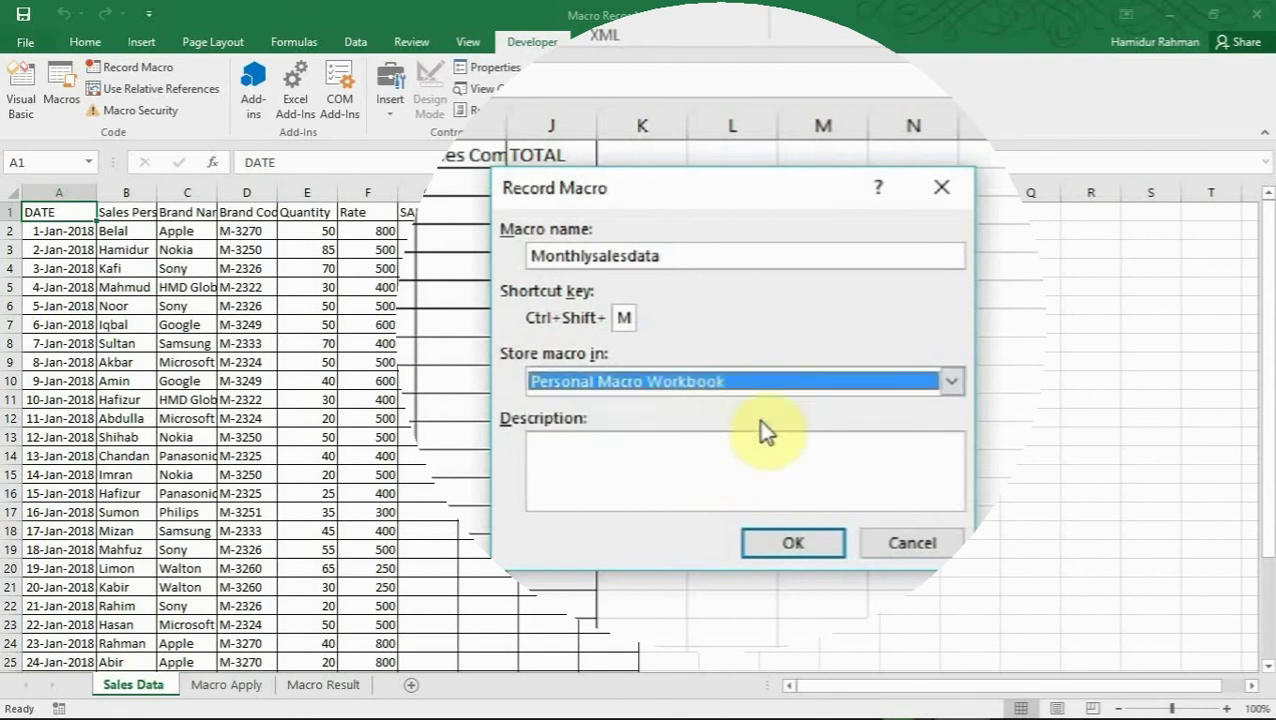
left_click(660, 463)
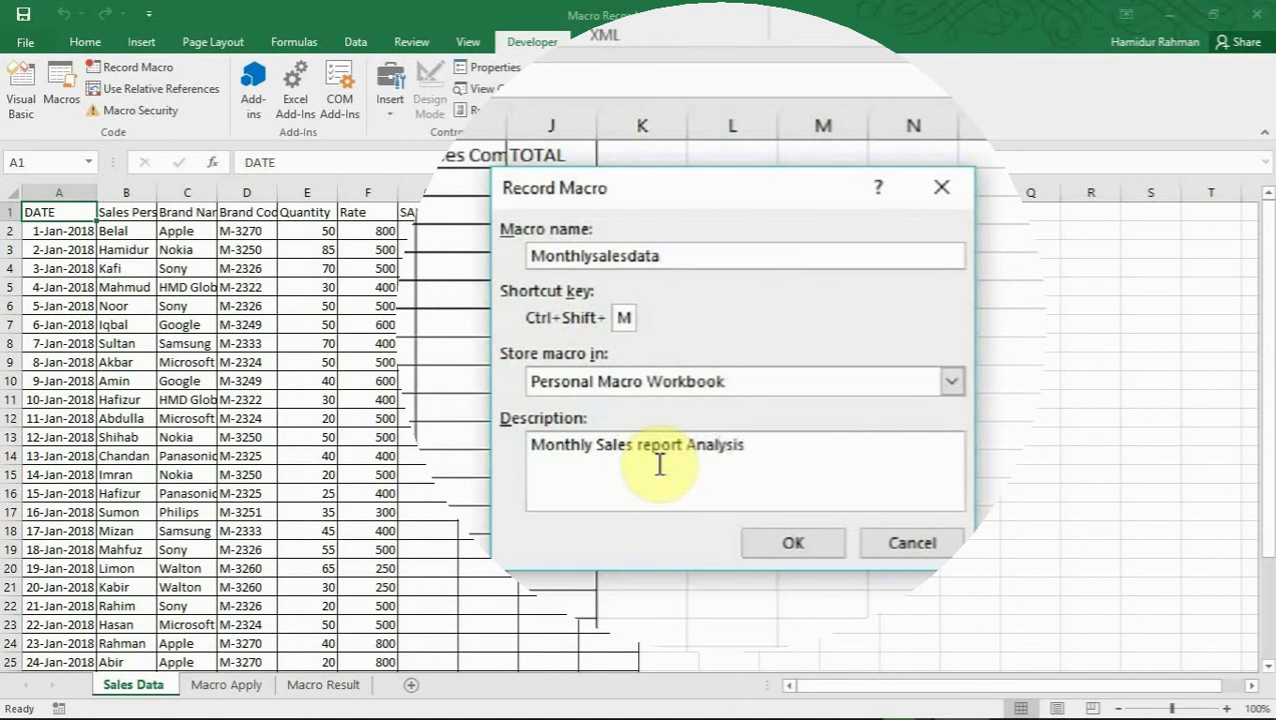
left_click(818, 544)
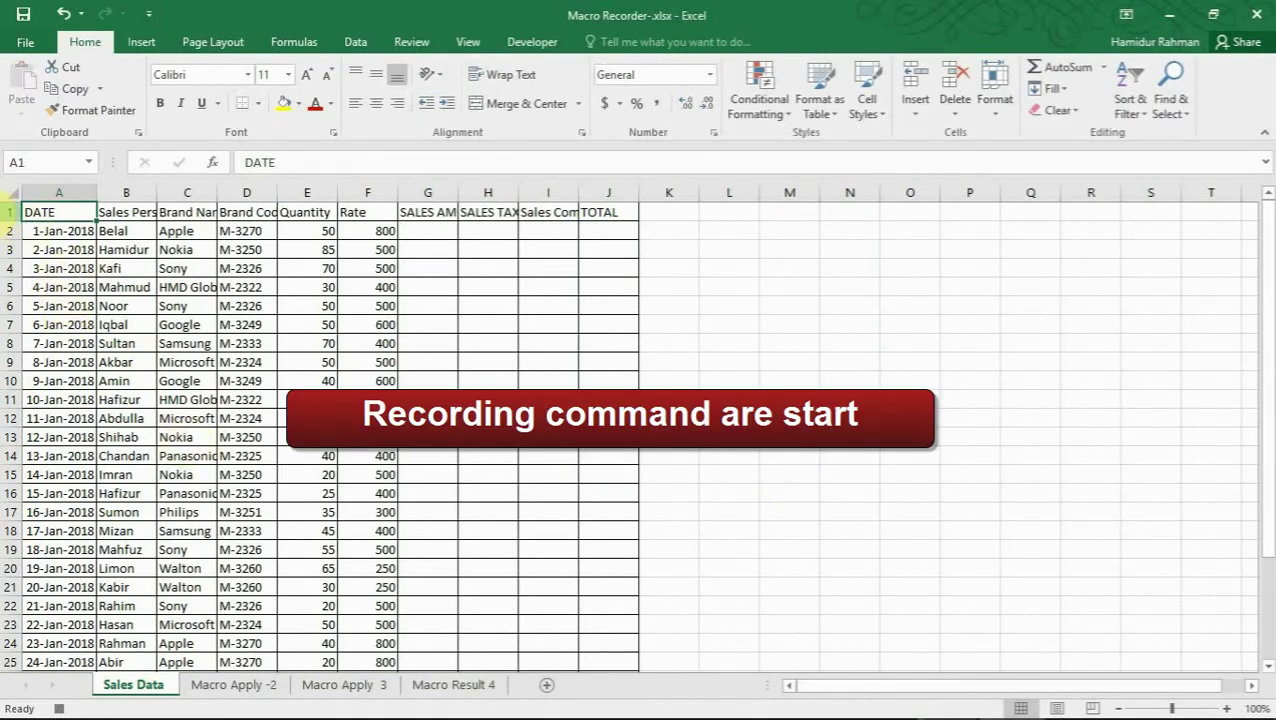
Step: Insert a blank row above the header row and a blank column before the DATE column
left_click(9, 210)
right_click(9, 210)
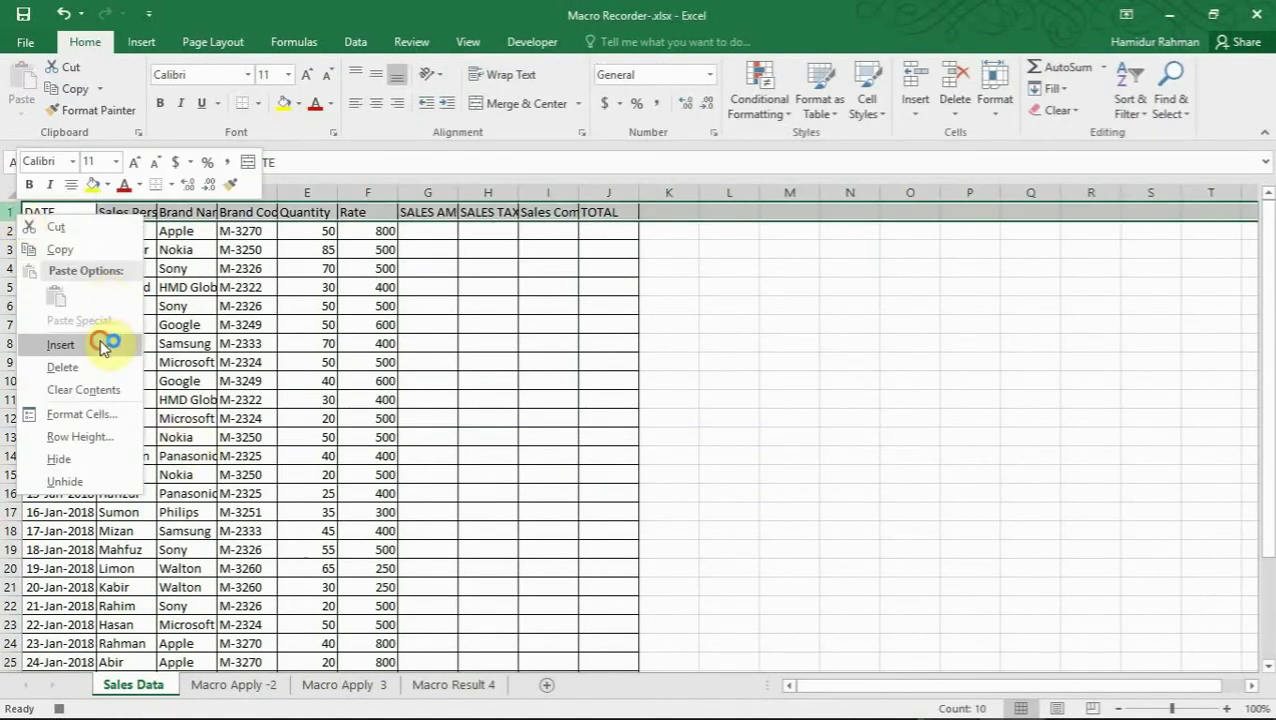
left_click(104, 340)
left_click(45, 192)
right_click(45, 192)
left_click(104, 312)
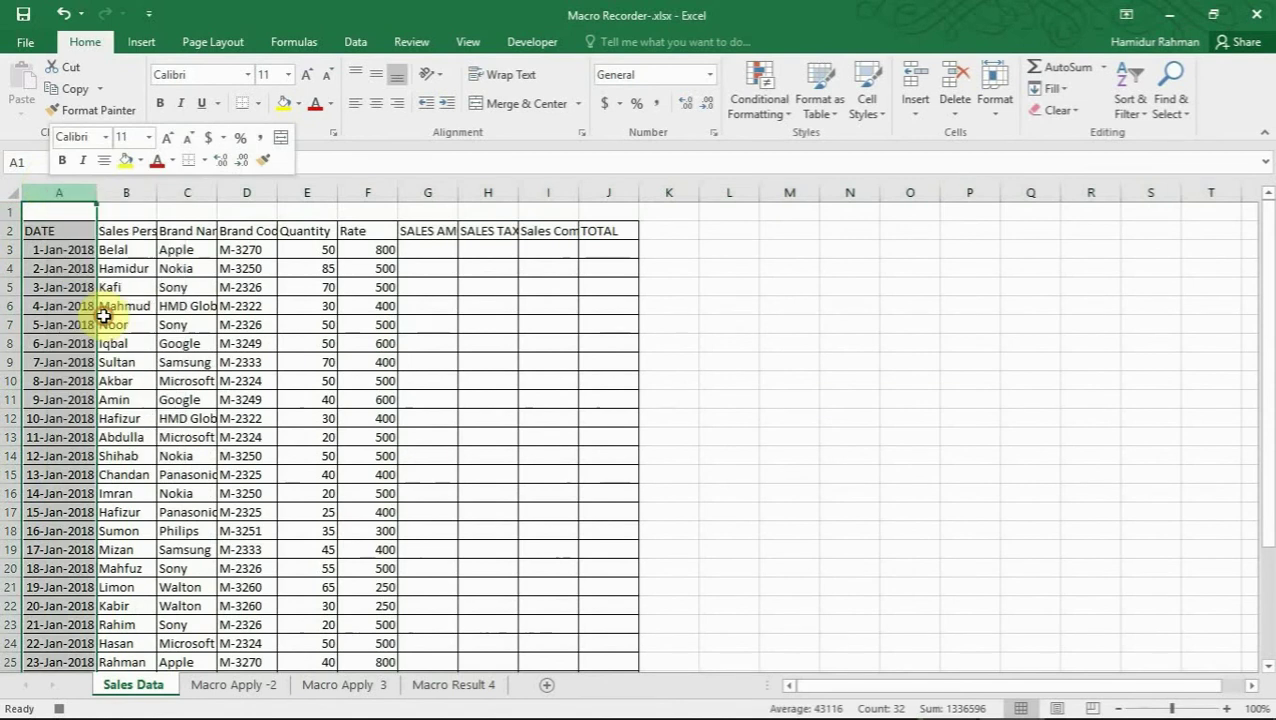
Step: Merge and center cells B1:K1 above the table and enter the title "Sales Report"
left_click_drag(127, 218, 670, 212)
right_click(670, 212)
left_click(902, 162)
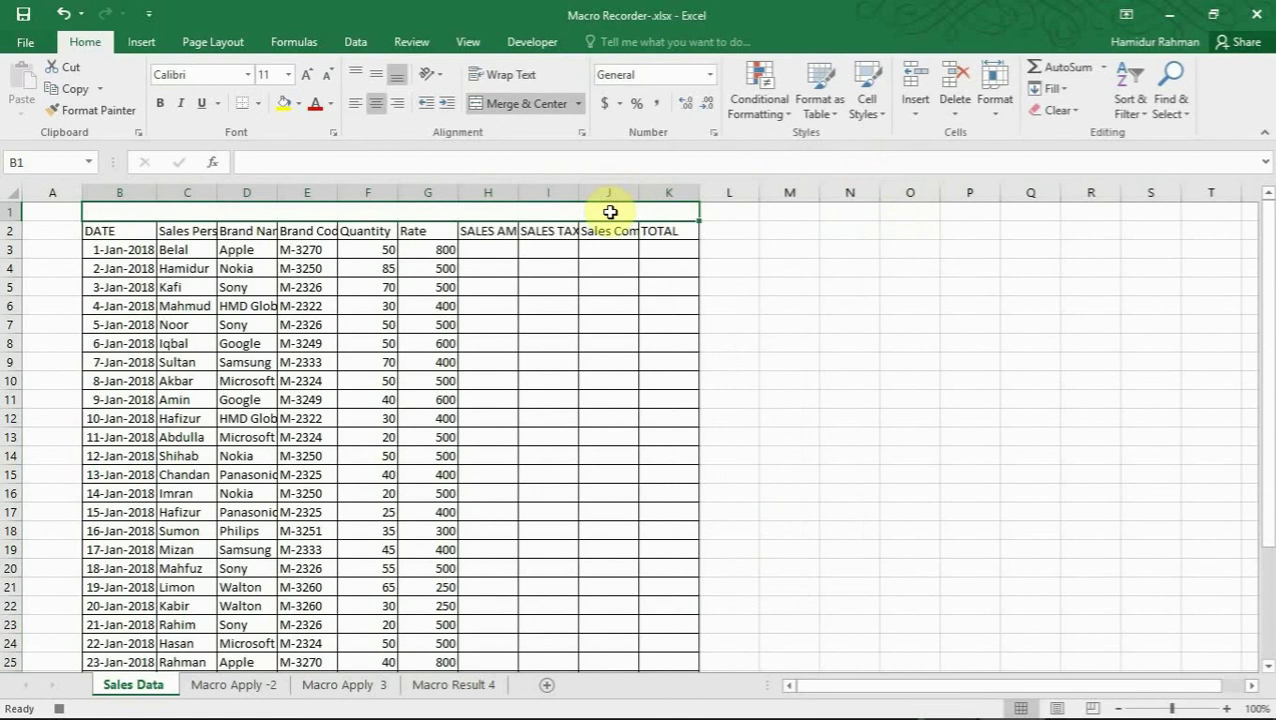
type("Sales")
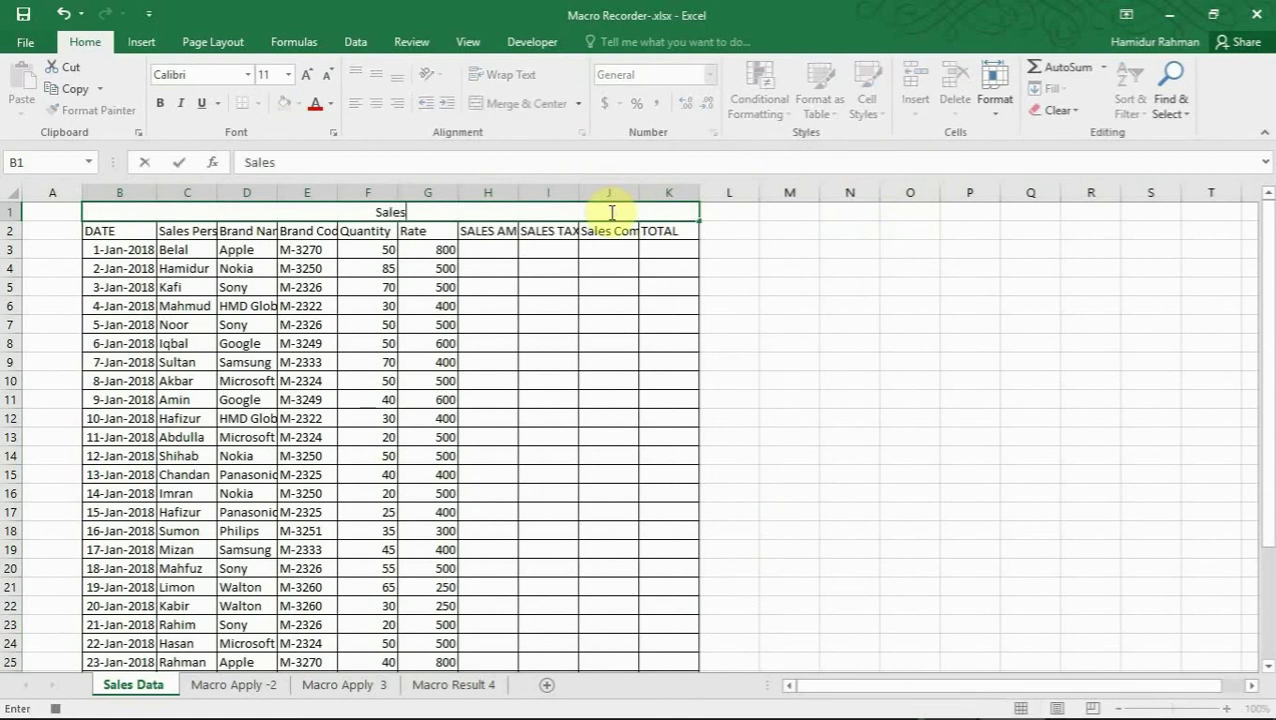
type(" Reportt")
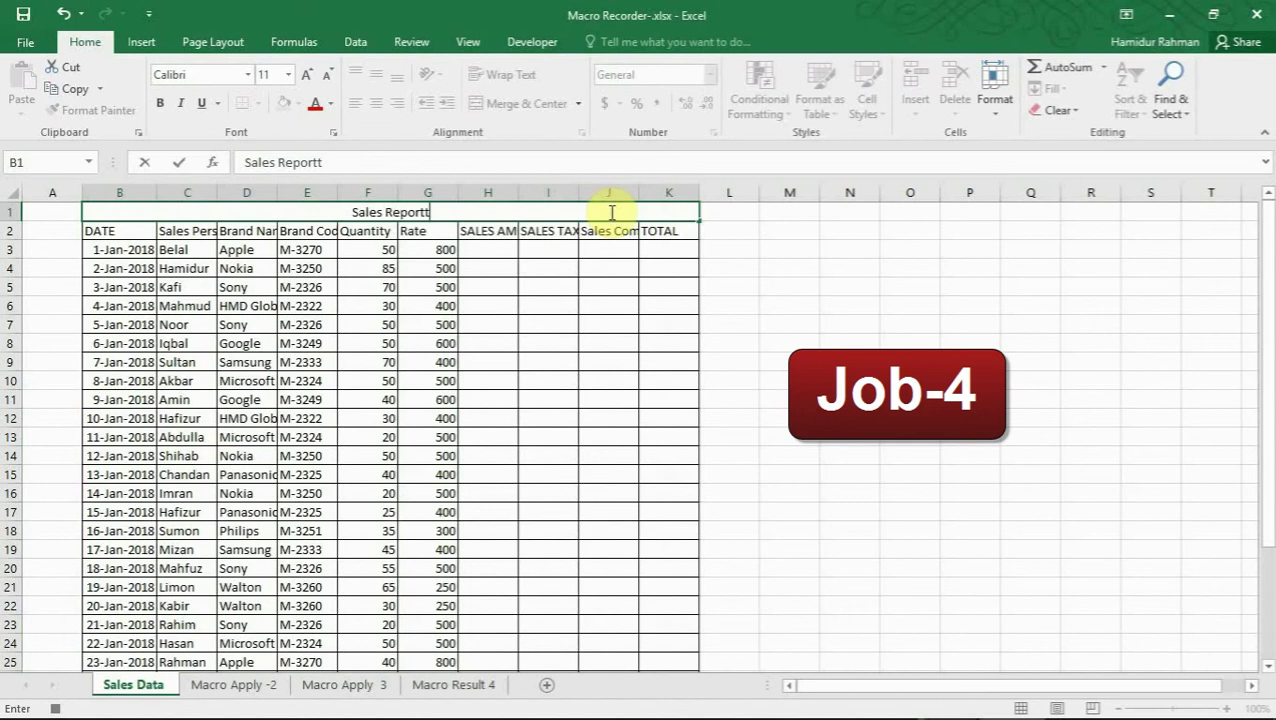
key("BackSpace")
key("Return")
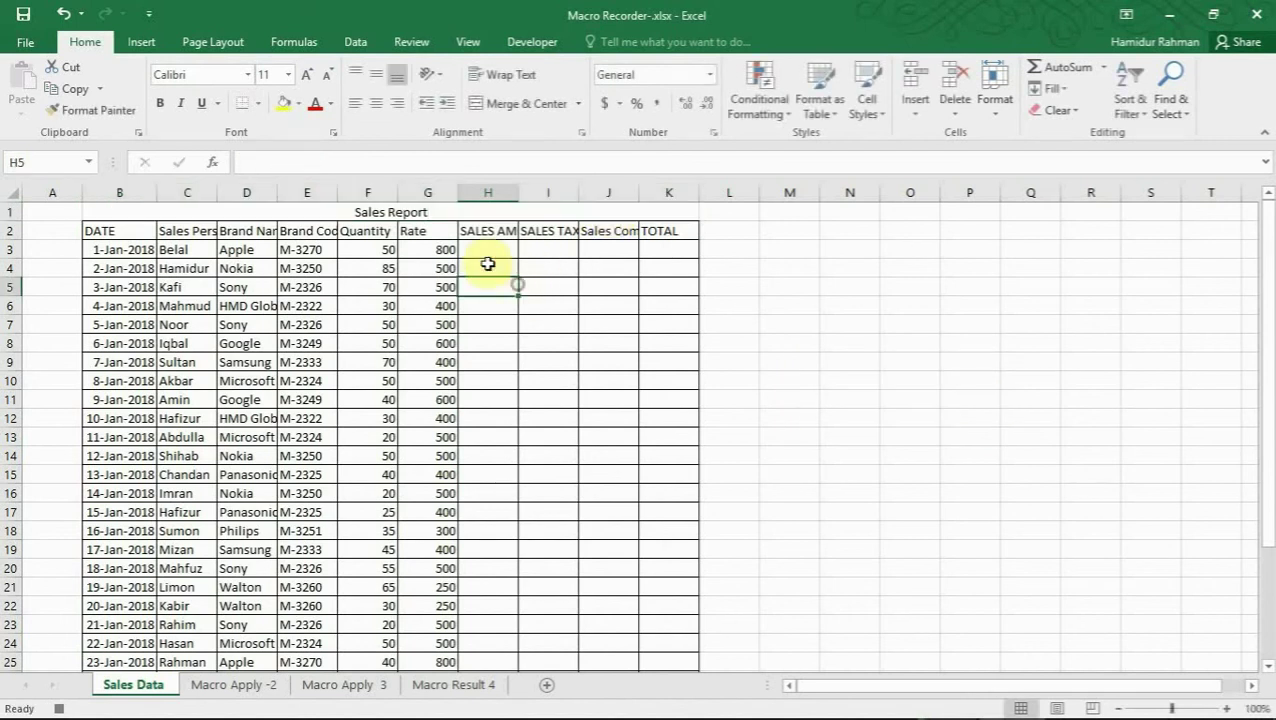
Step: Format the Sales Report title in bold, font size 22, with a light blue font color
left_click(486, 212)
left_click(160, 103)
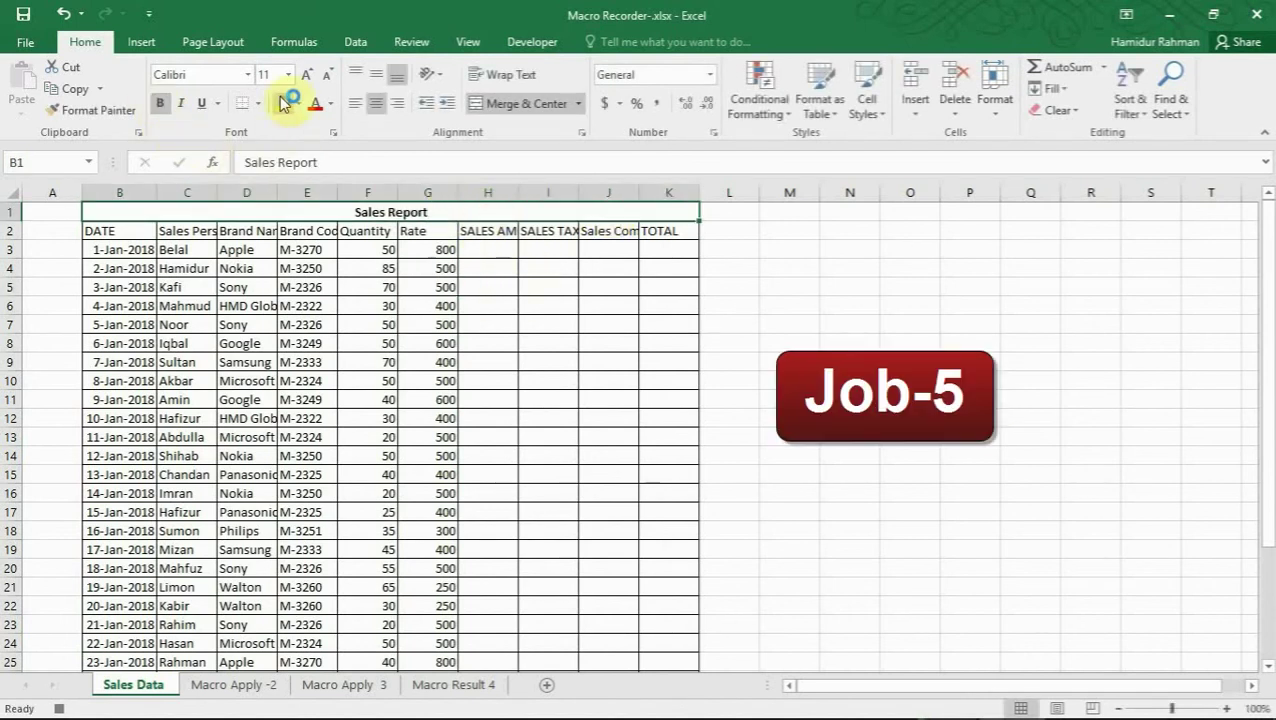
left_click(287, 75)
left_click(268, 262)
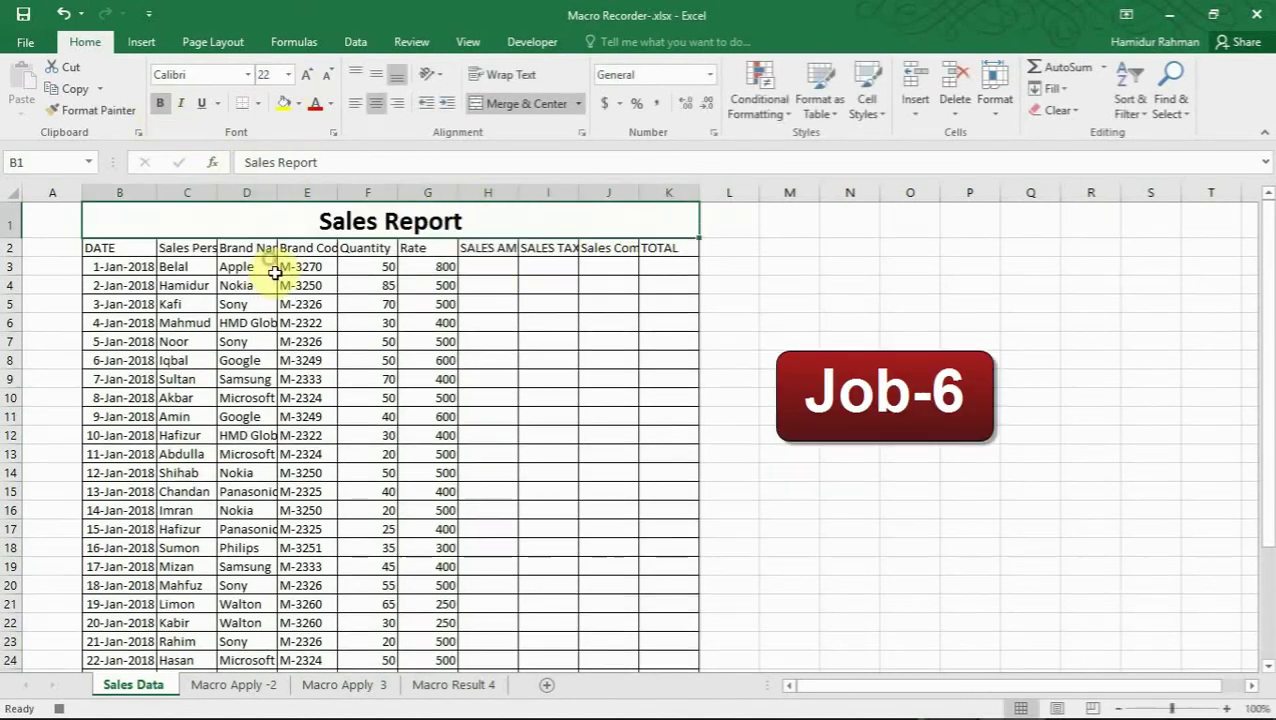
left_click(330, 103)
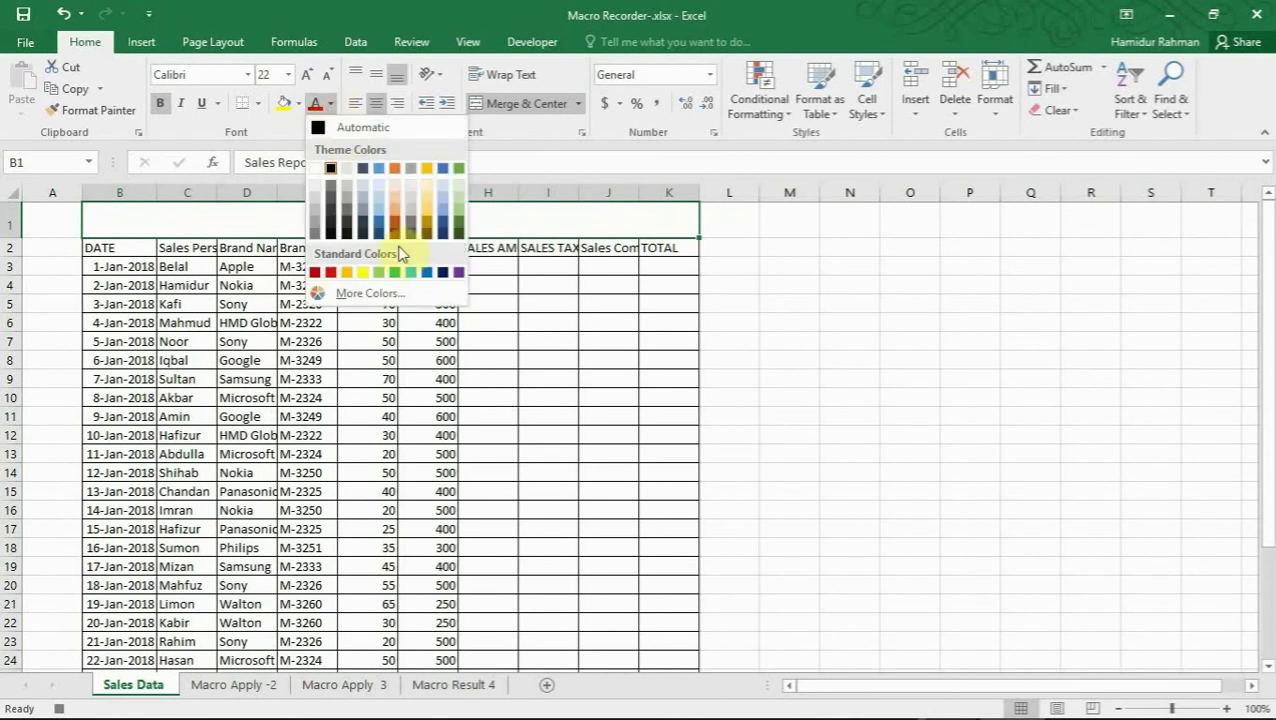
left_click(411, 270)
Step: Set the header cells B2:K2 to font size 16 and bold
left_click_drag(100, 248, 652, 250)
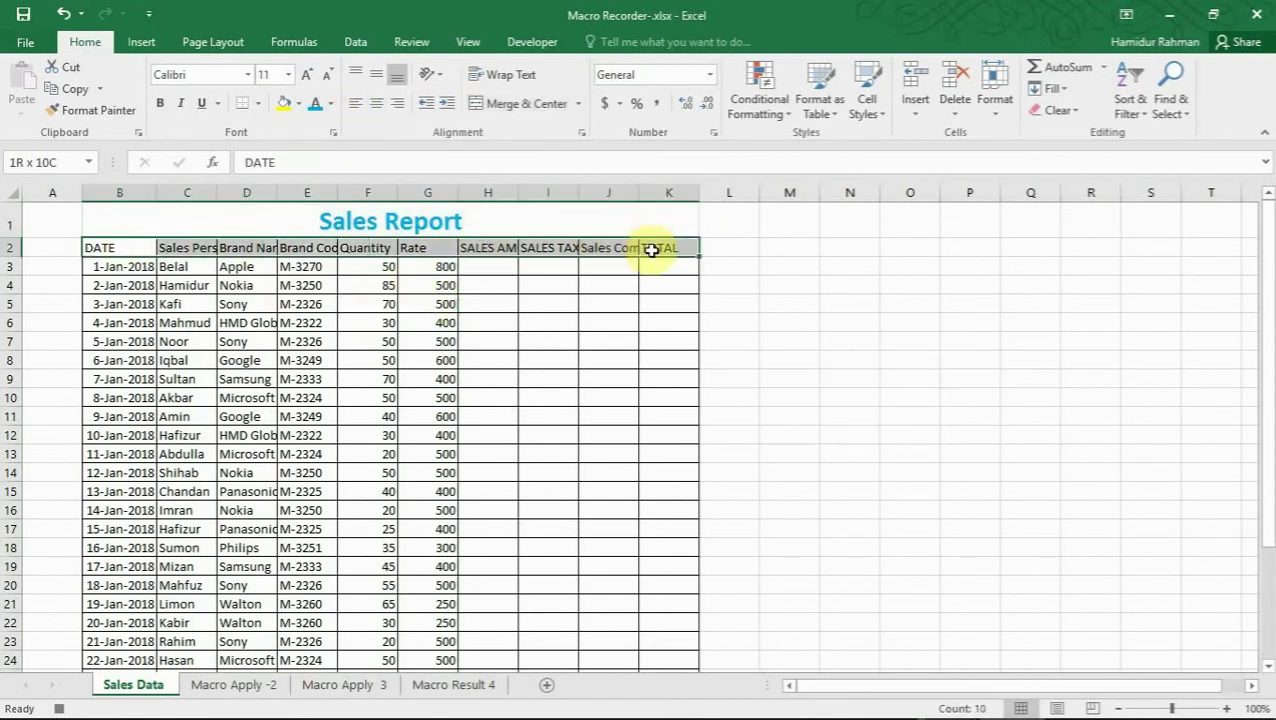
left_click(288, 76)
left_click(272, 212)
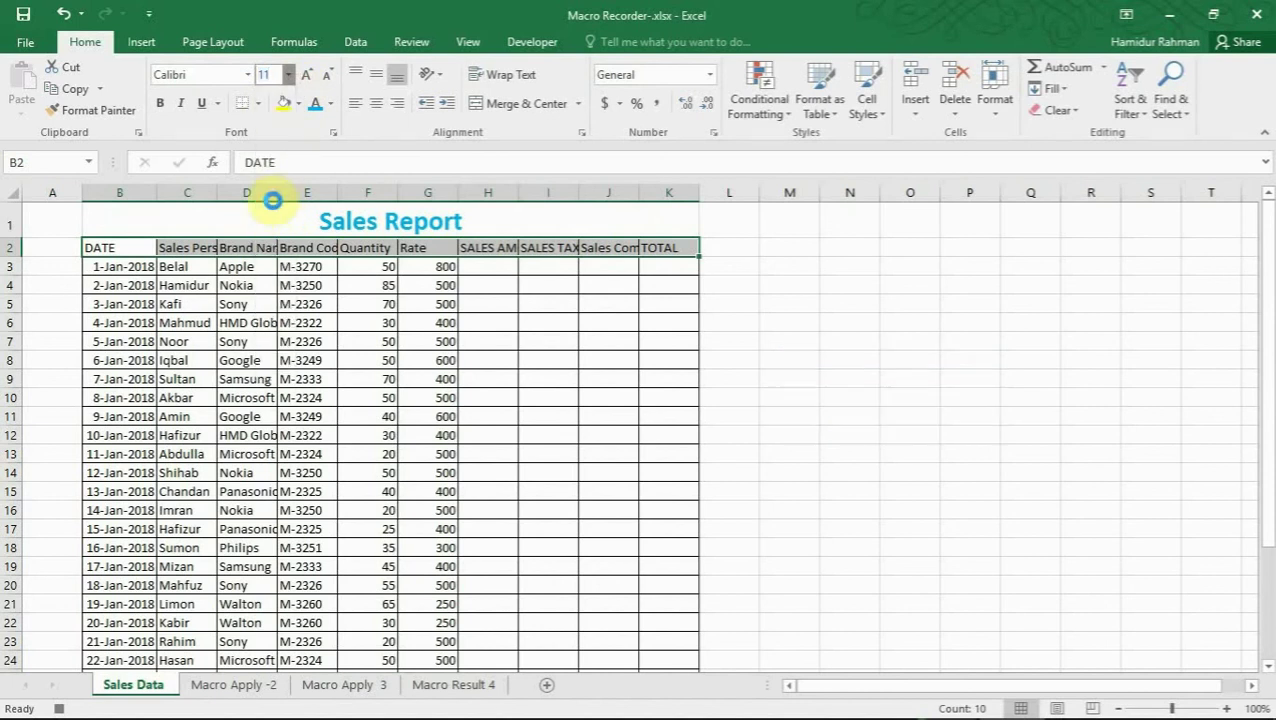
left_click(160, 103)
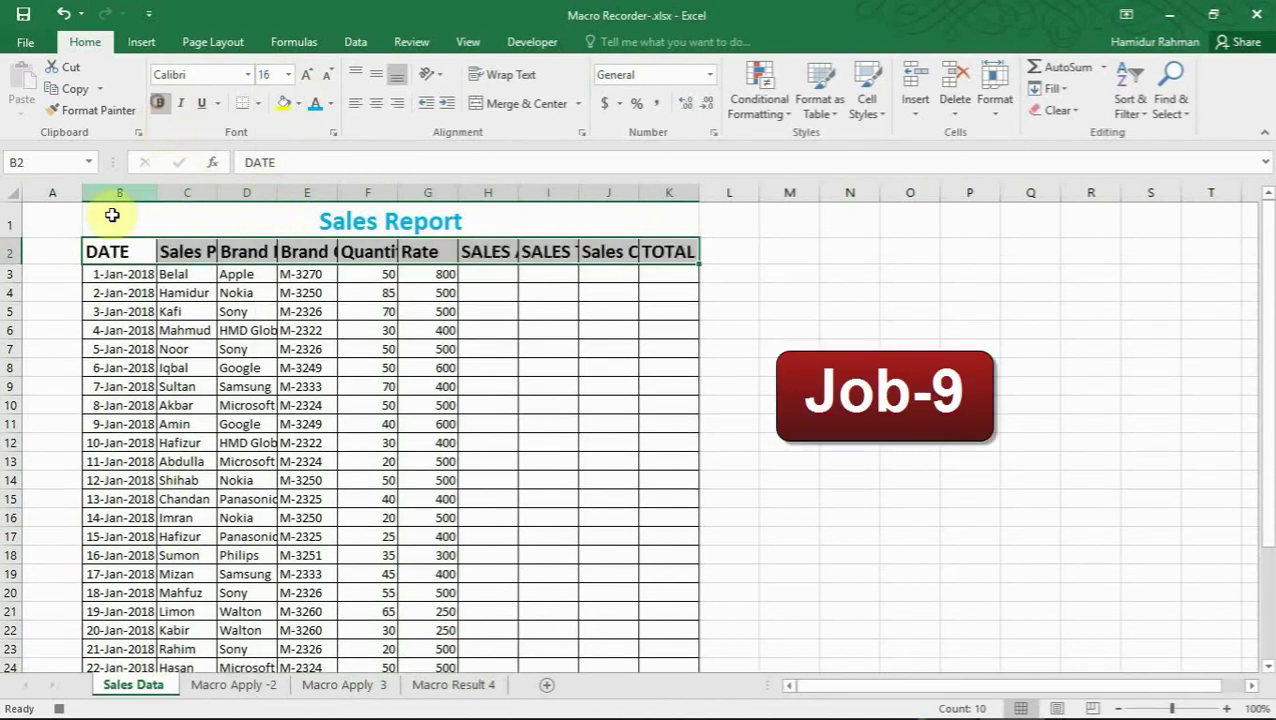
Step: AutoFit the width of all columns on the sheet and widen the TOTAL column slightly
left_click(18, 190)
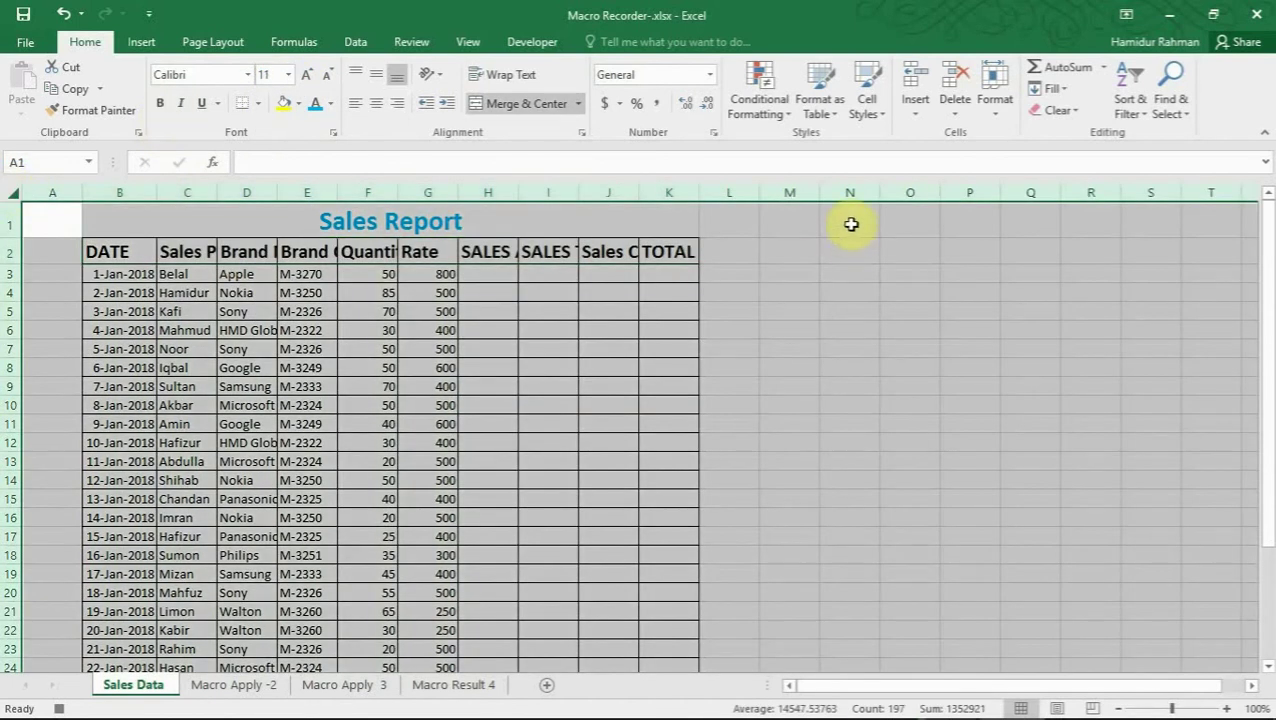
left_click(995, 105)
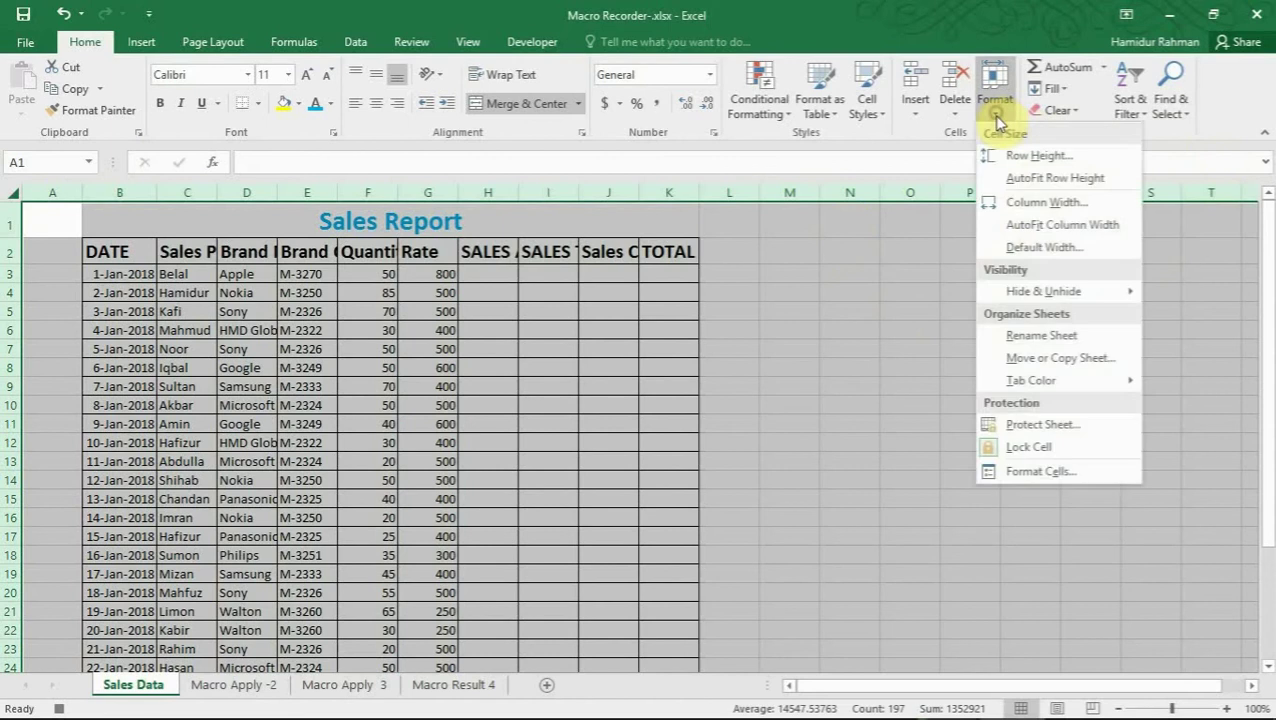
left_click(1062, 226)
left_click(1060, 309)
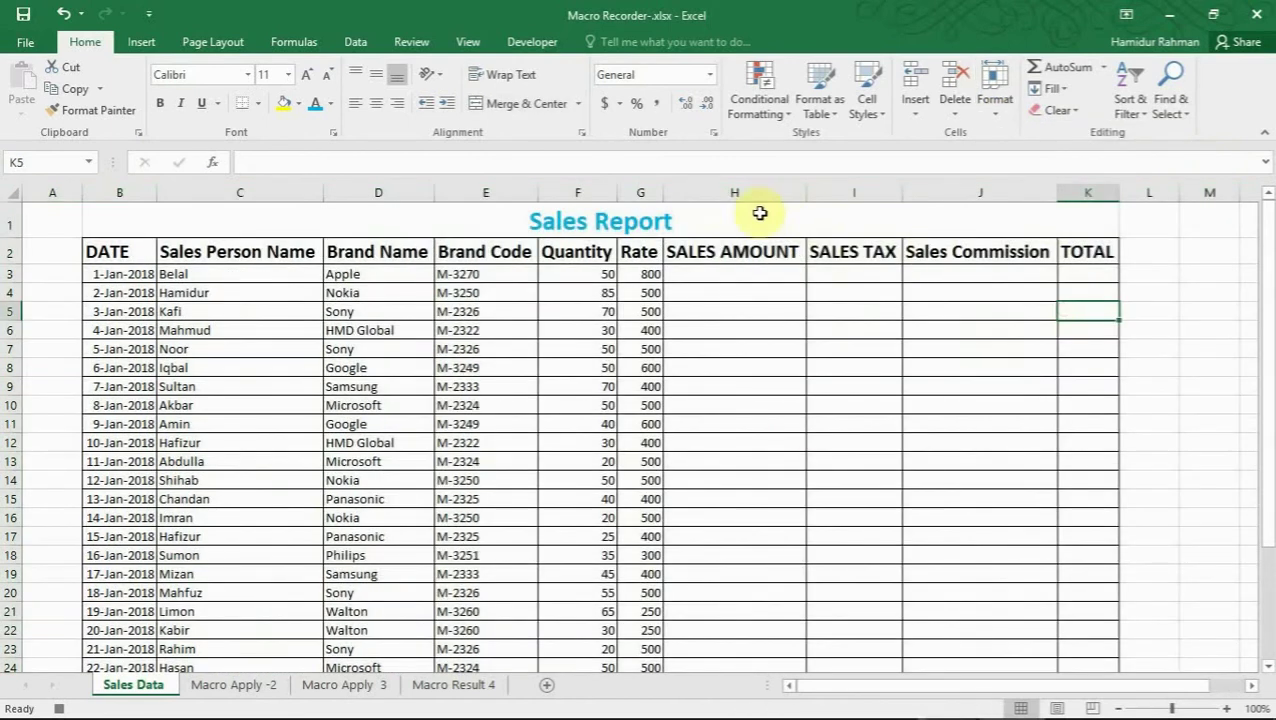
left_click_drag(1119, 192, 1145, 190)
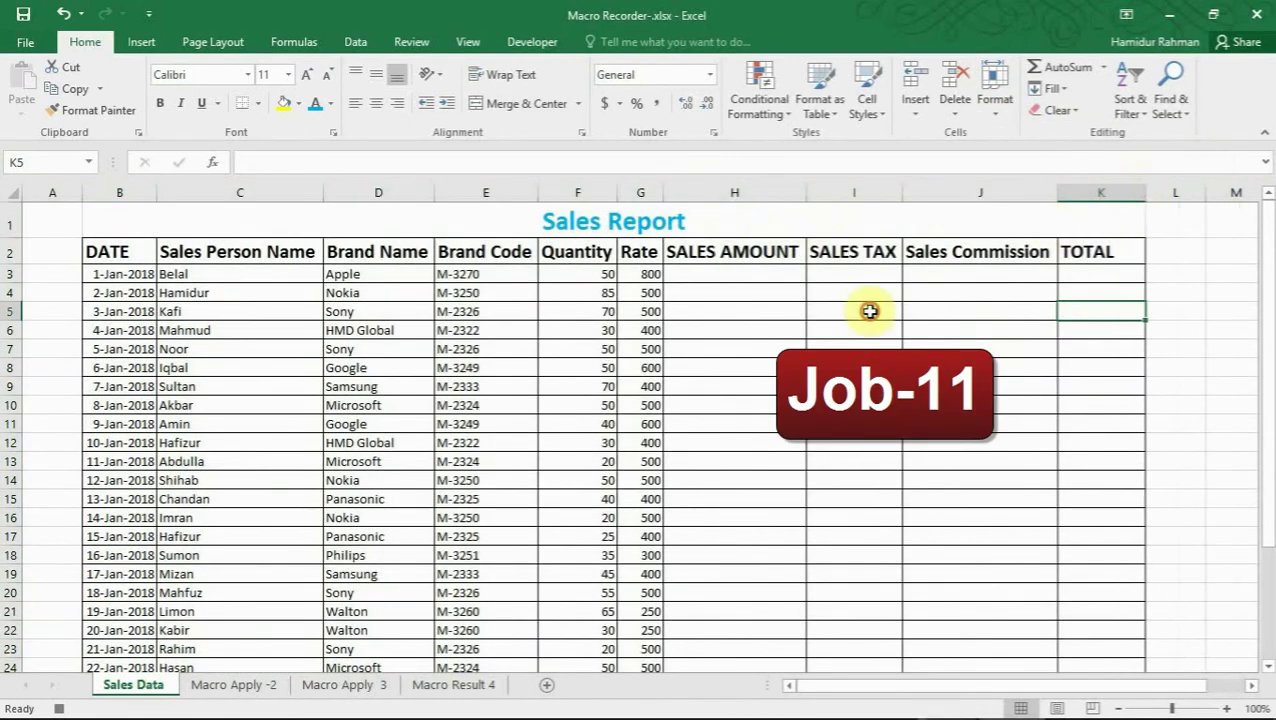
Step: Enter the formula =F3*G3 in H3 to calculate the first row's sales amount
left_click(759, 275)
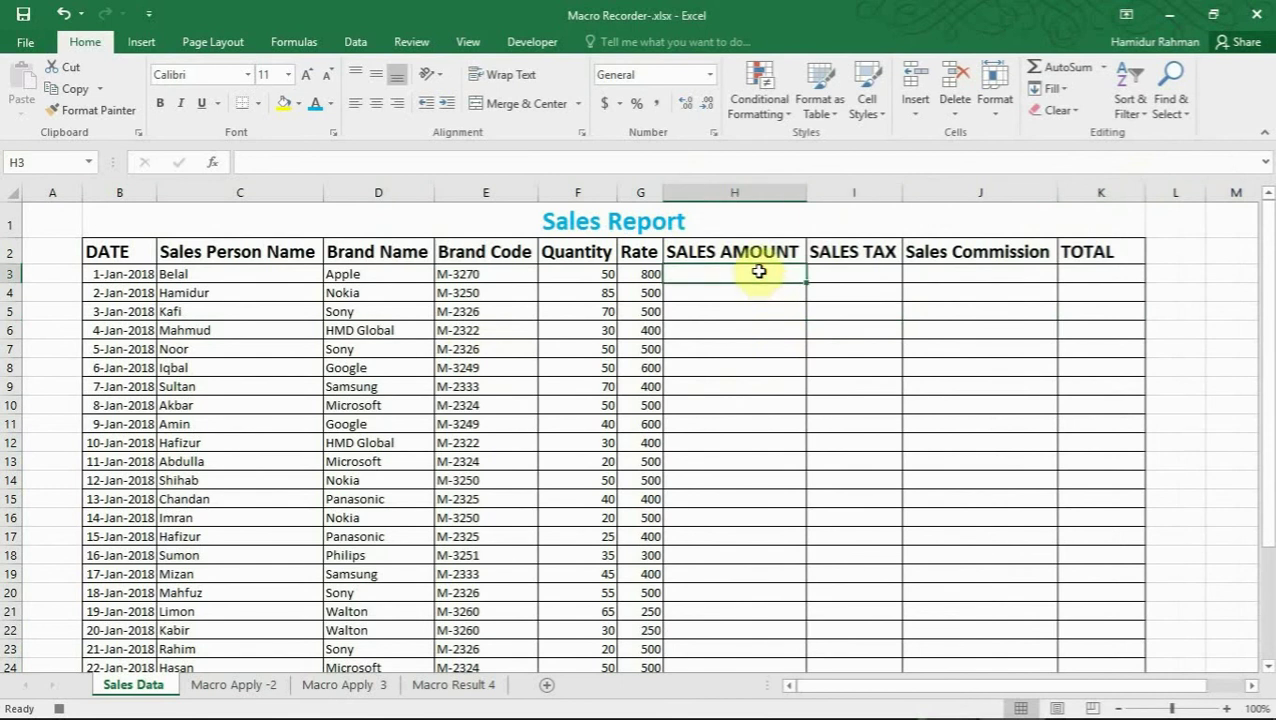
type("=")
left_click(585, 273)
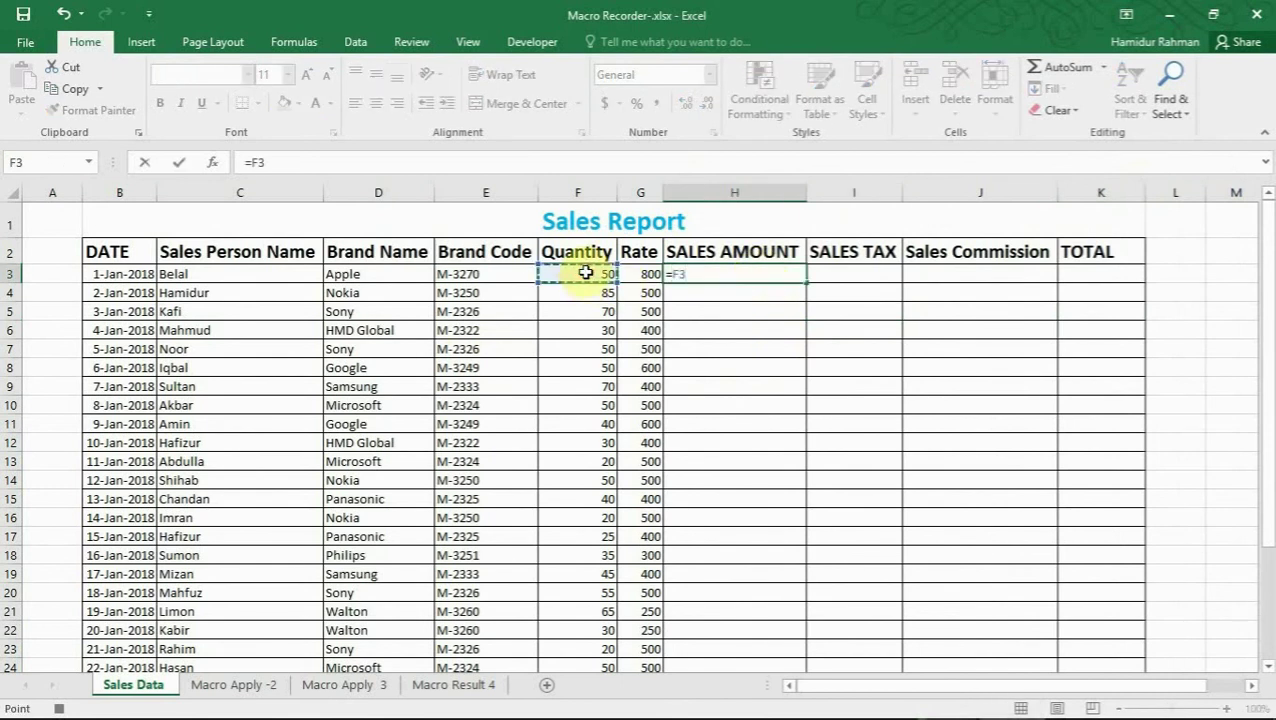
type("*")
left_click(640, 274)
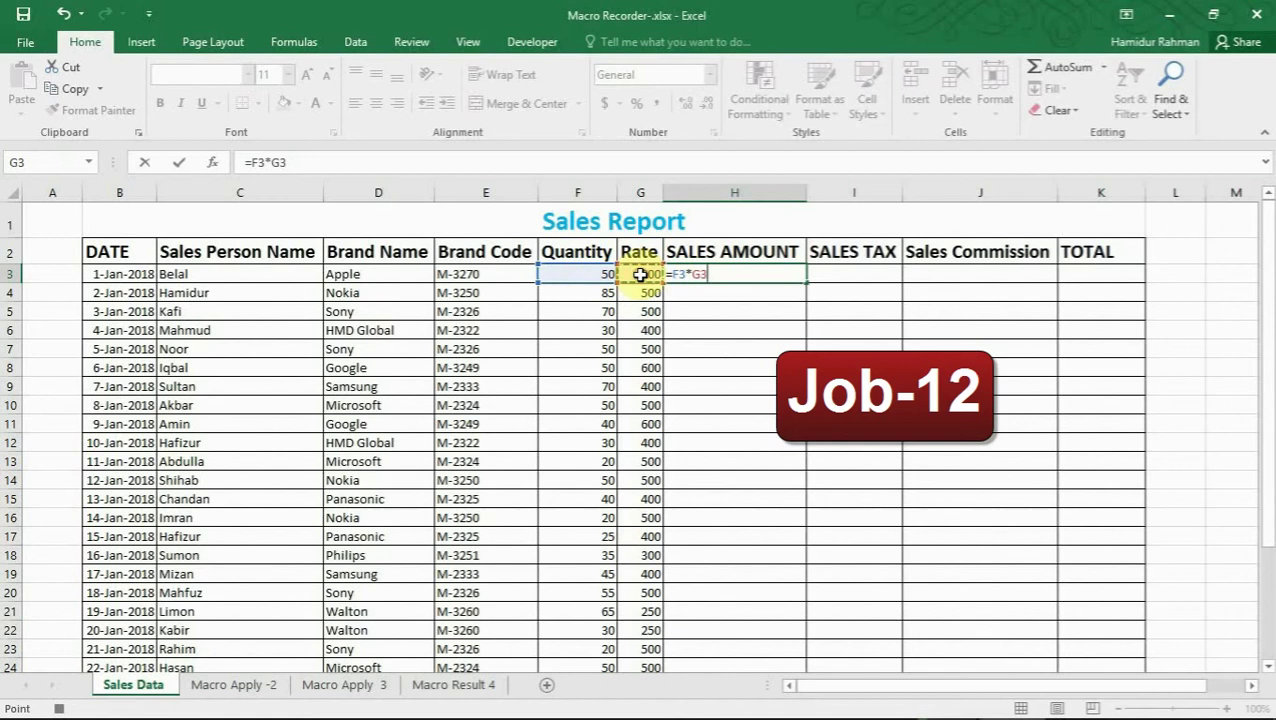
key("Return")
Step: Enter the formula =H3*5% in I3 to calculate the first row's sales tax
left_click(850, 277)
type("=")
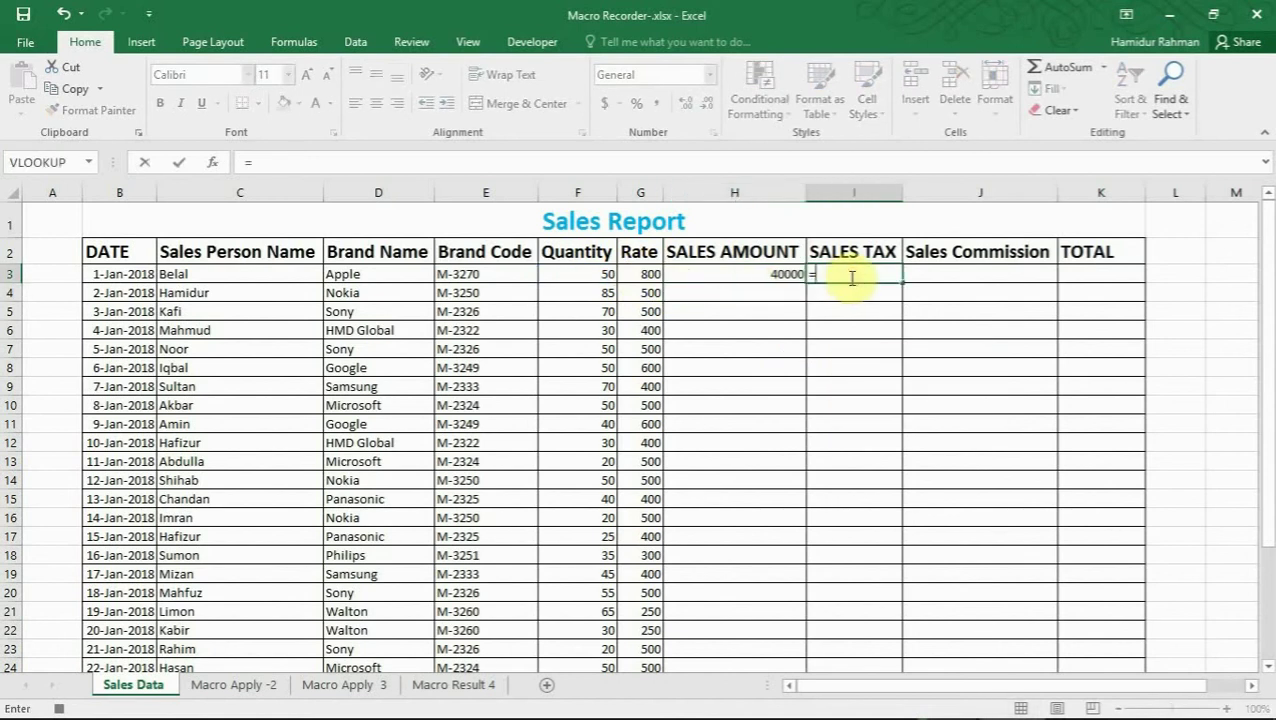
left_click(760, 276)
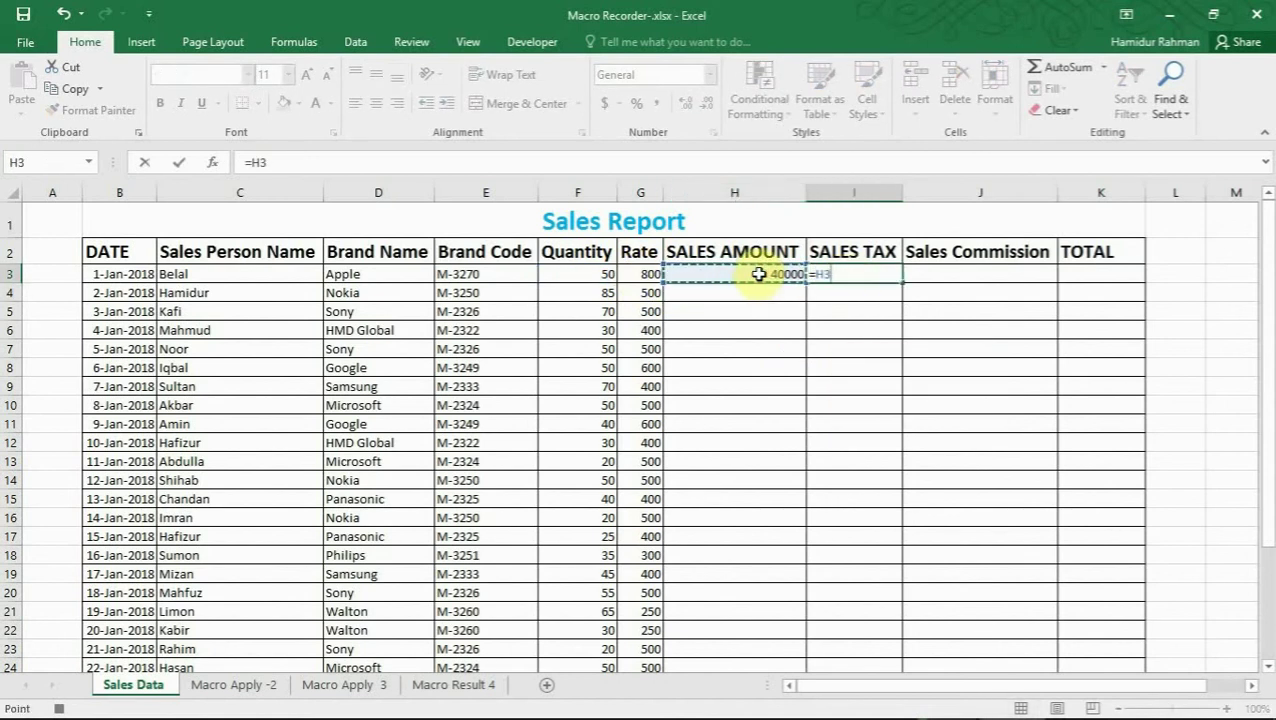
type("*")
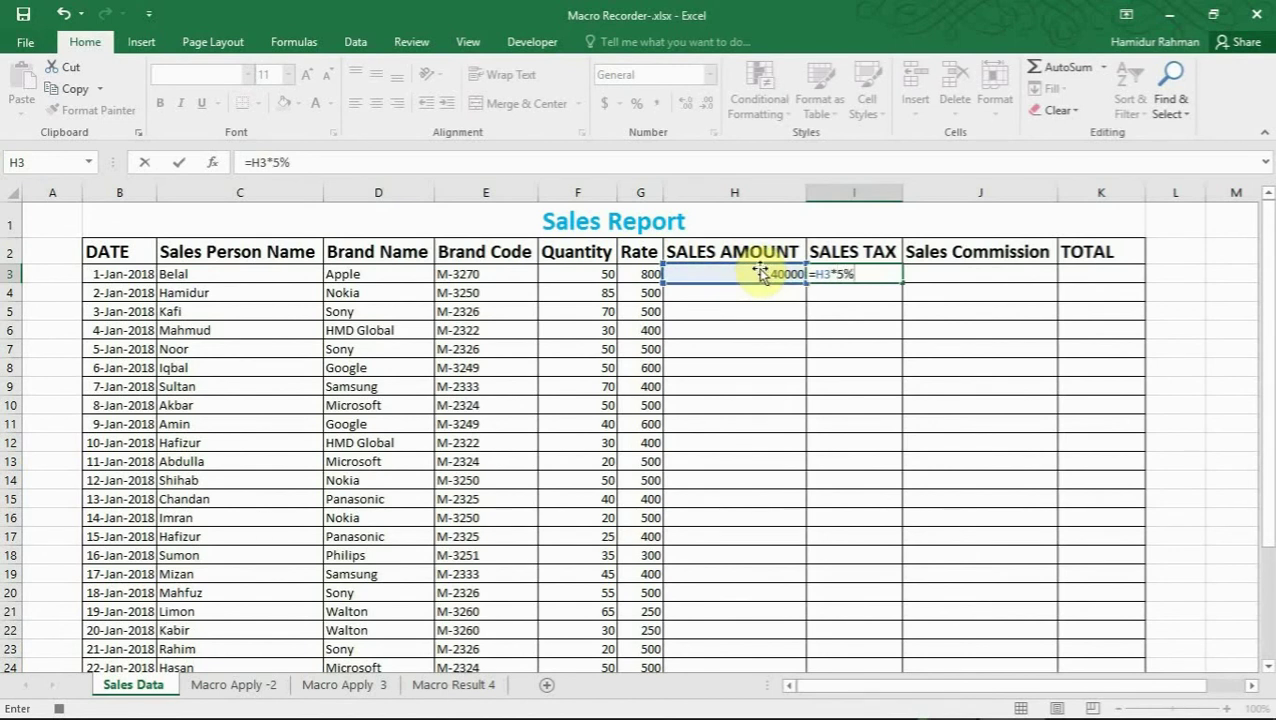
key("Return")
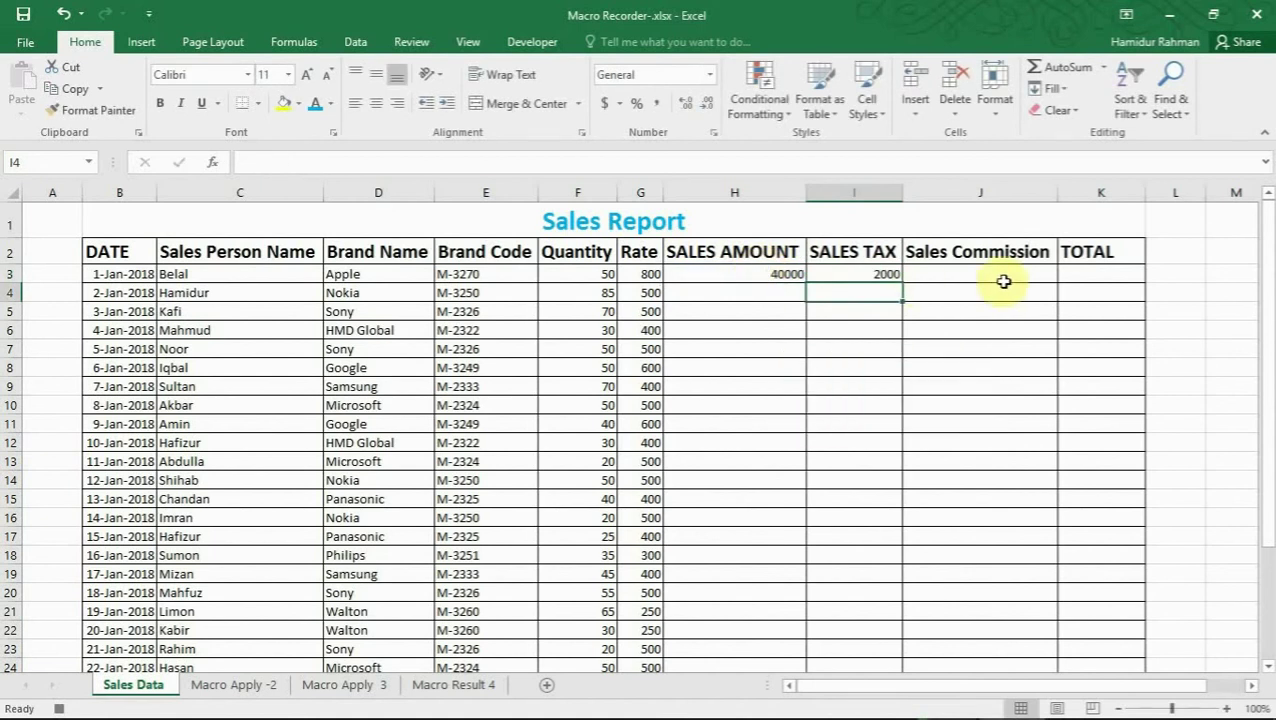
Step: Enter the formula =H3*2% in J3 to calculate the first row's sales commission
left_click(1003, 273)
type("=")
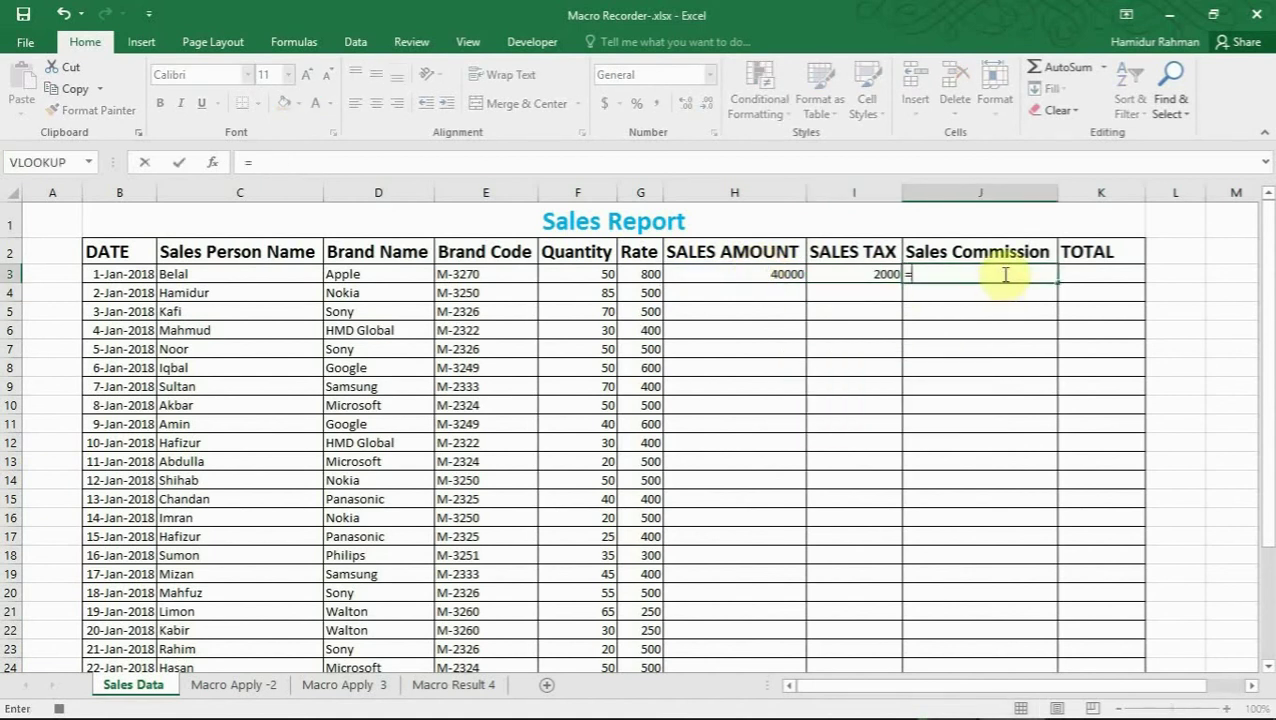
left_click(759, 273)
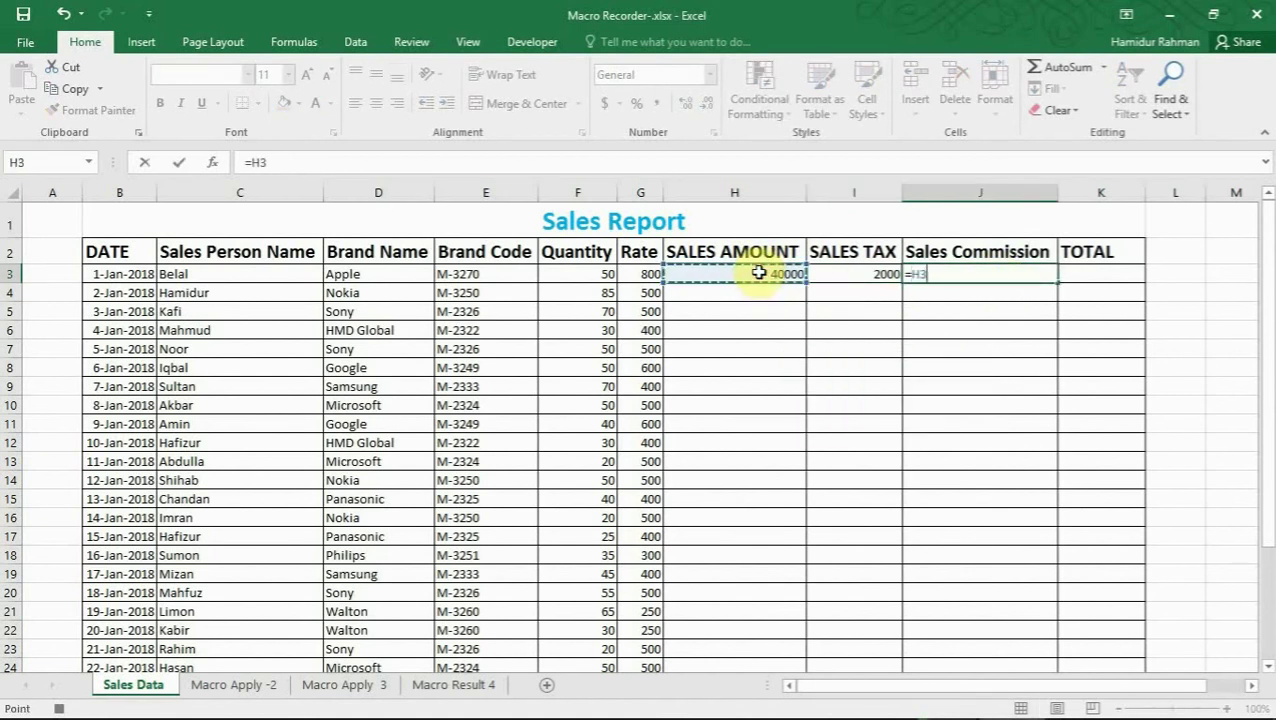
type("*2")
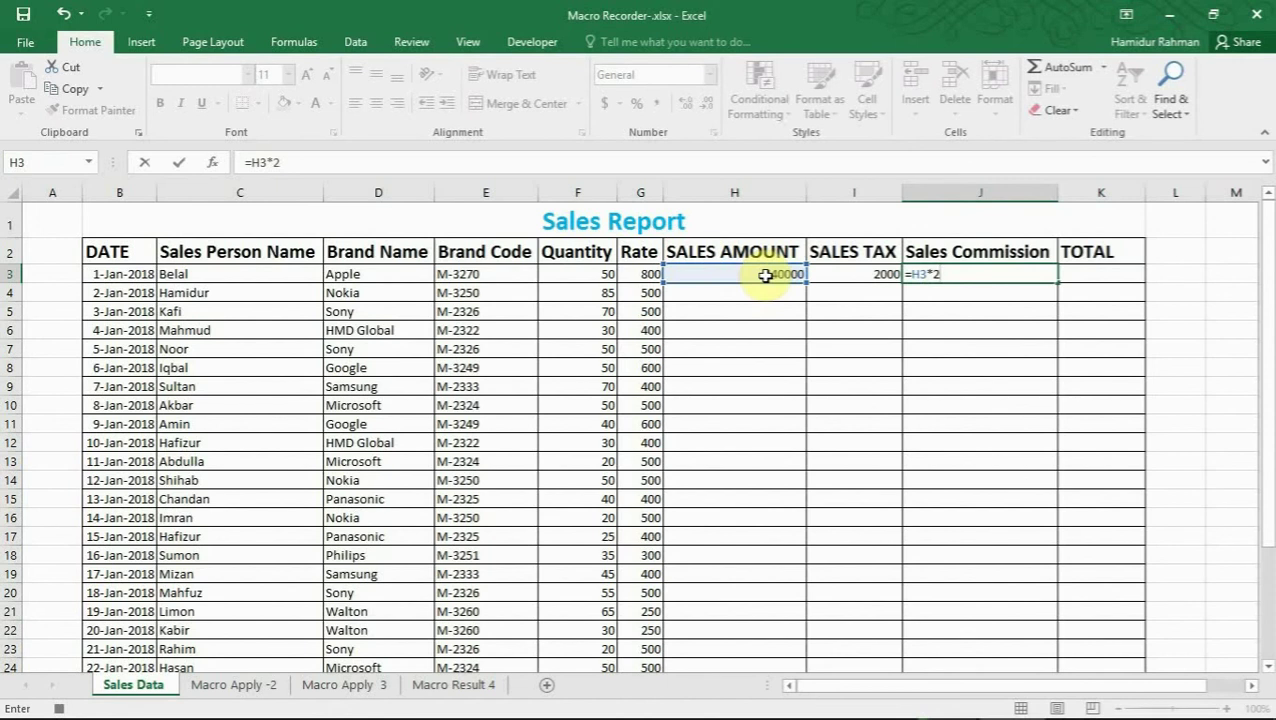
type("%")
key("Return")
Step: Total the first row in K3 with =SUM(H3:J3), and fill the H3:K3 formulas down to row 33
left_click(1106, 272)
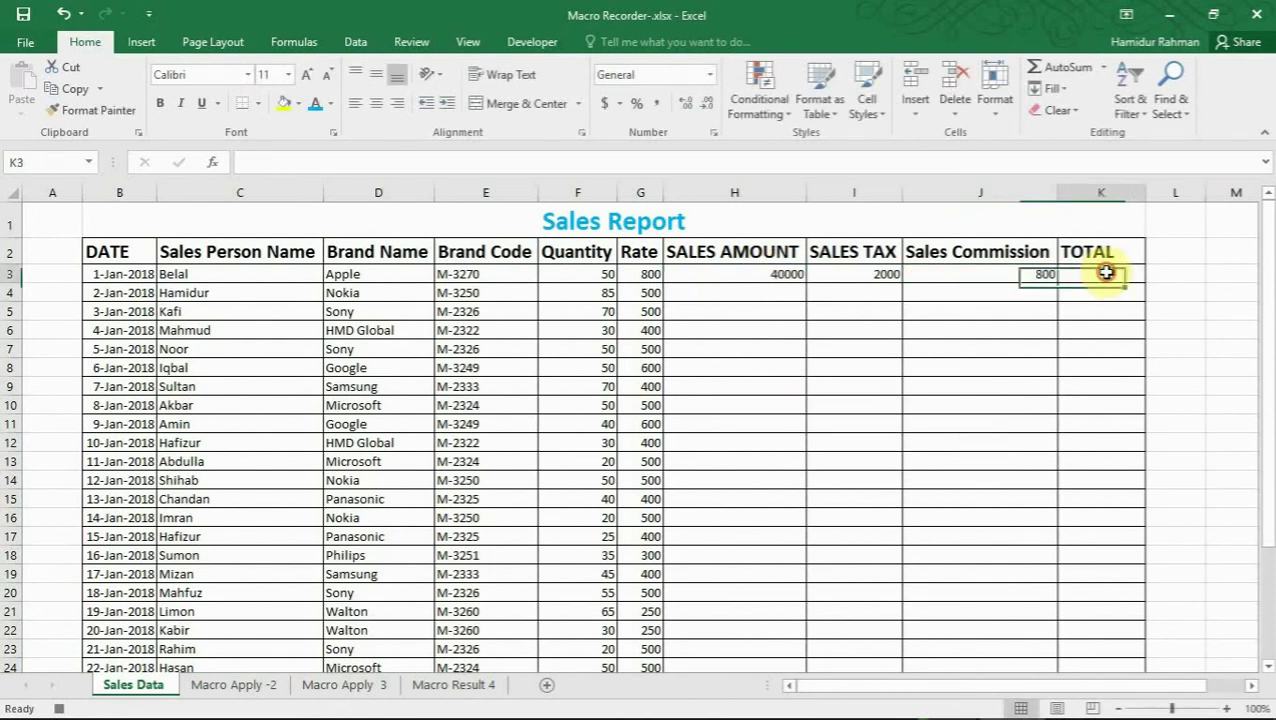
key("alt+equal")
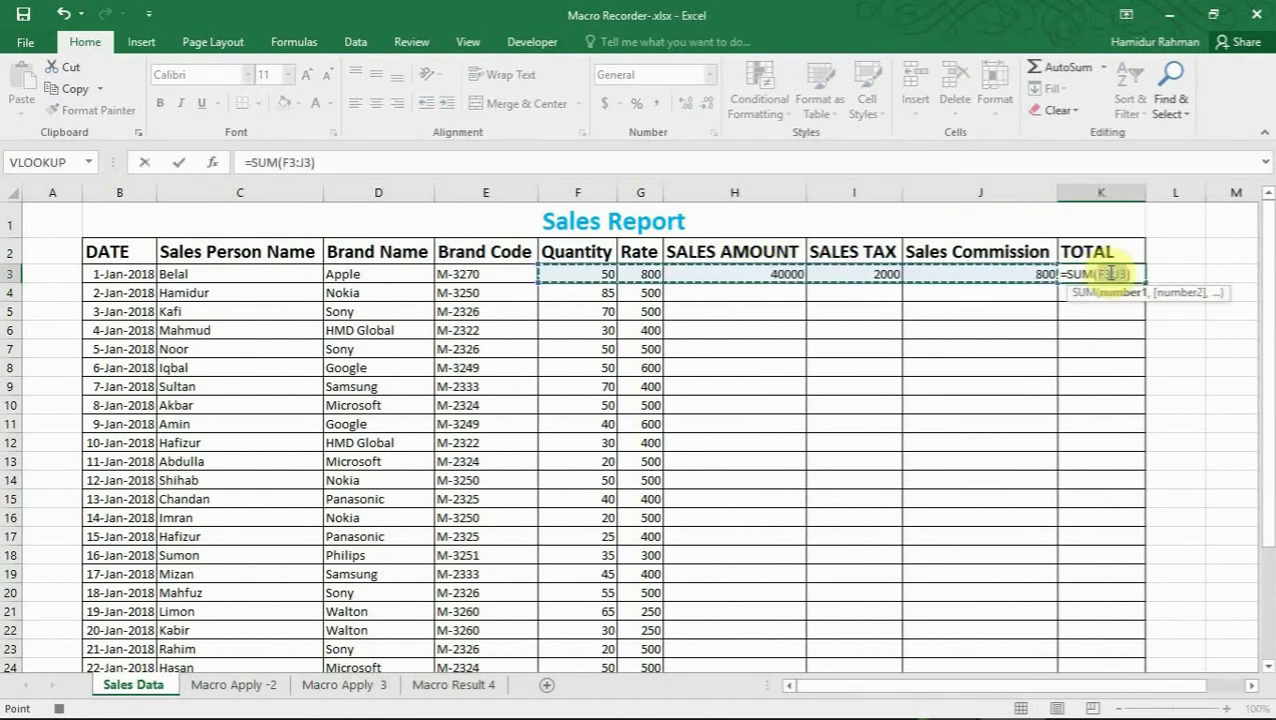
left_click_drag(719, 279, 991, 272)
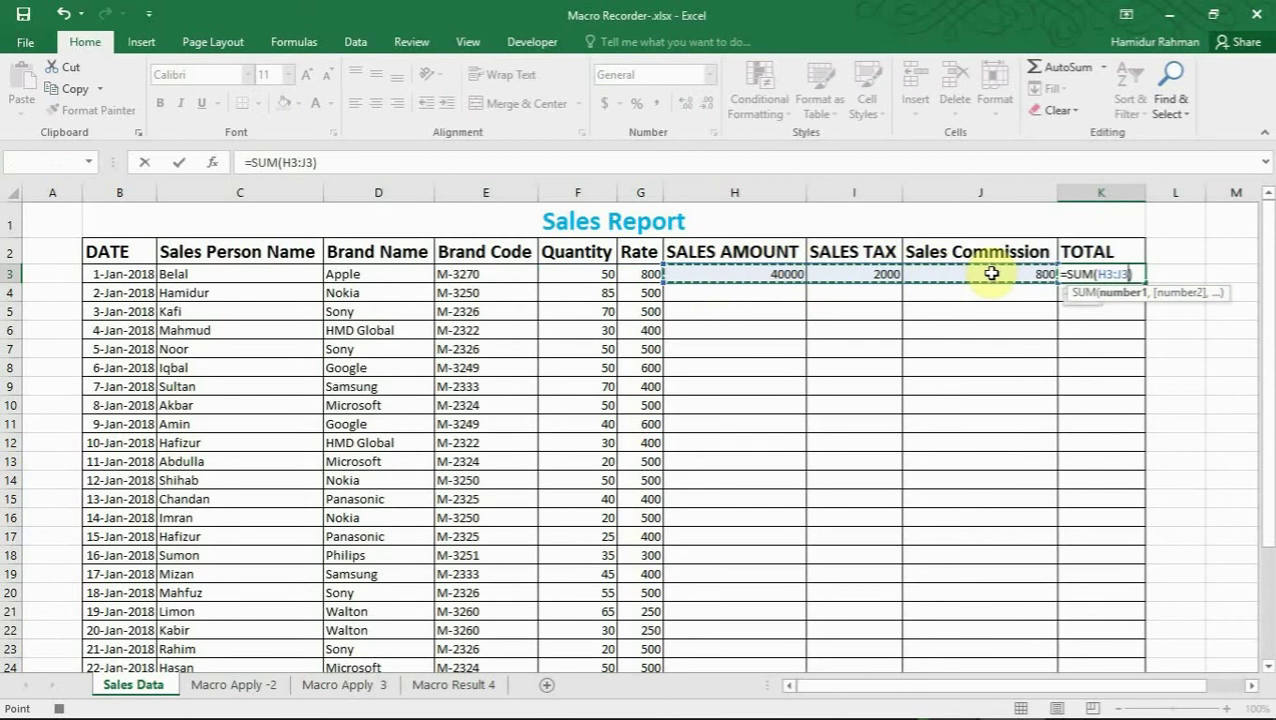
key("Return")
left_click_drag(738, 277, 1125, 272)
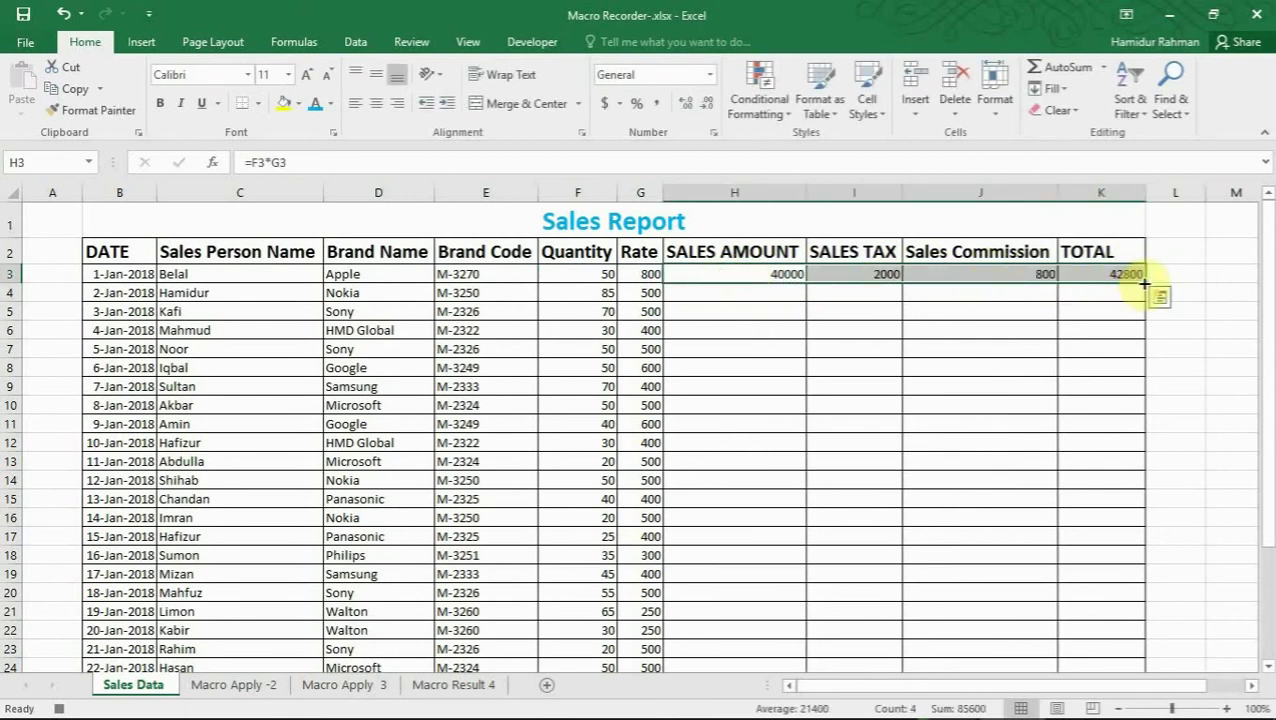
double_click(1145, 282)
Step: Apply all borders to B33:K34 so the empty row below the table is bordered too
scroll(790, 505, "down", 4)
scroll(600, 495, "down", 3)
scroll(414, 484, "up", 1)
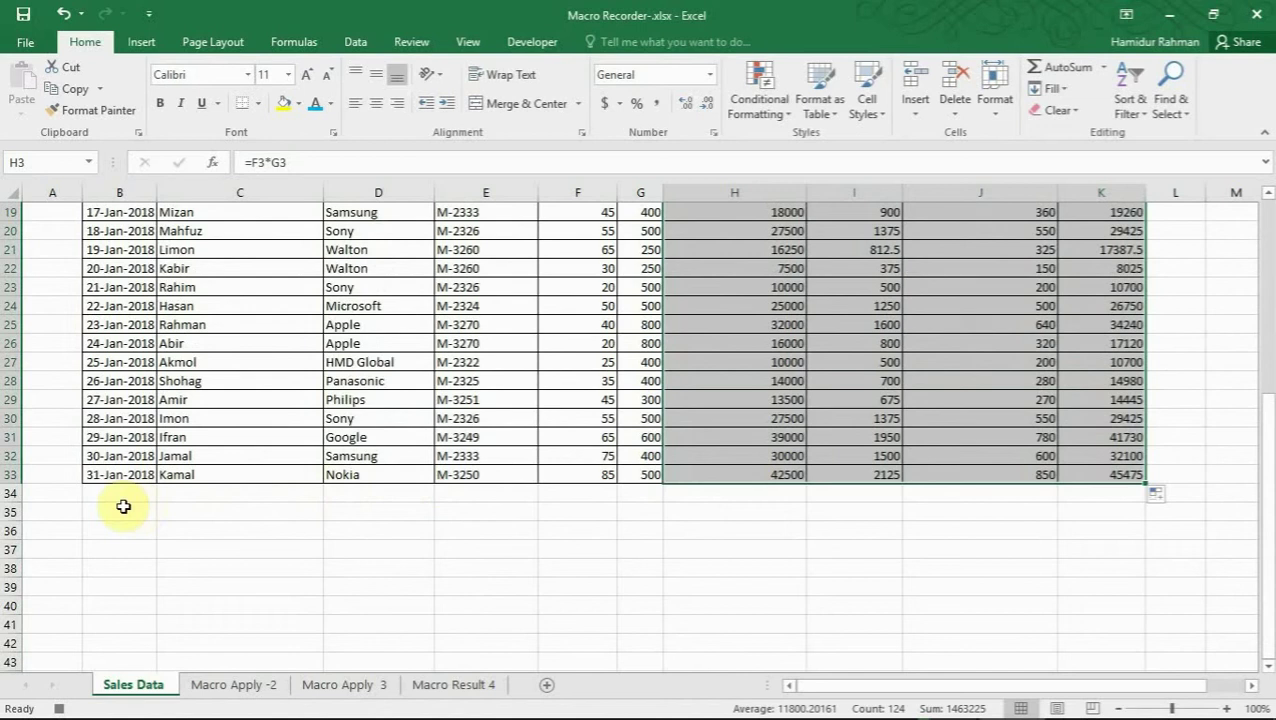
left_click_drag(120, 493, 1119, 481)
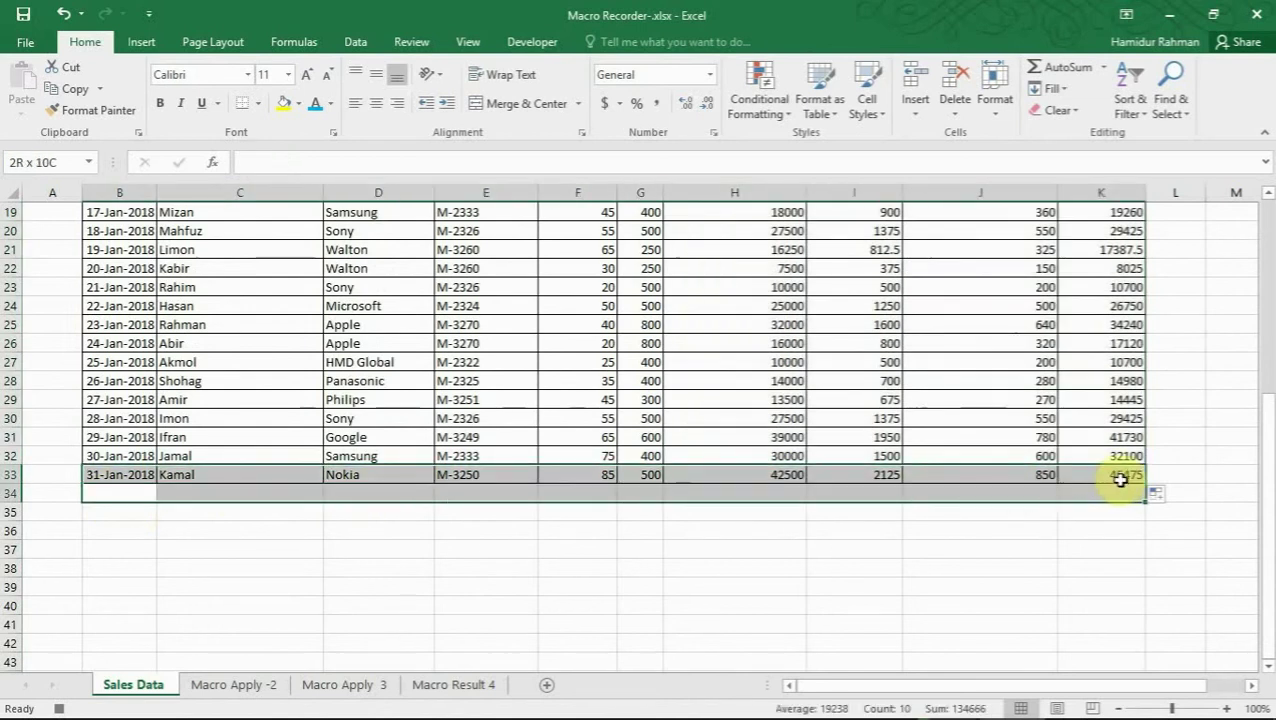
left_click(258, 104)
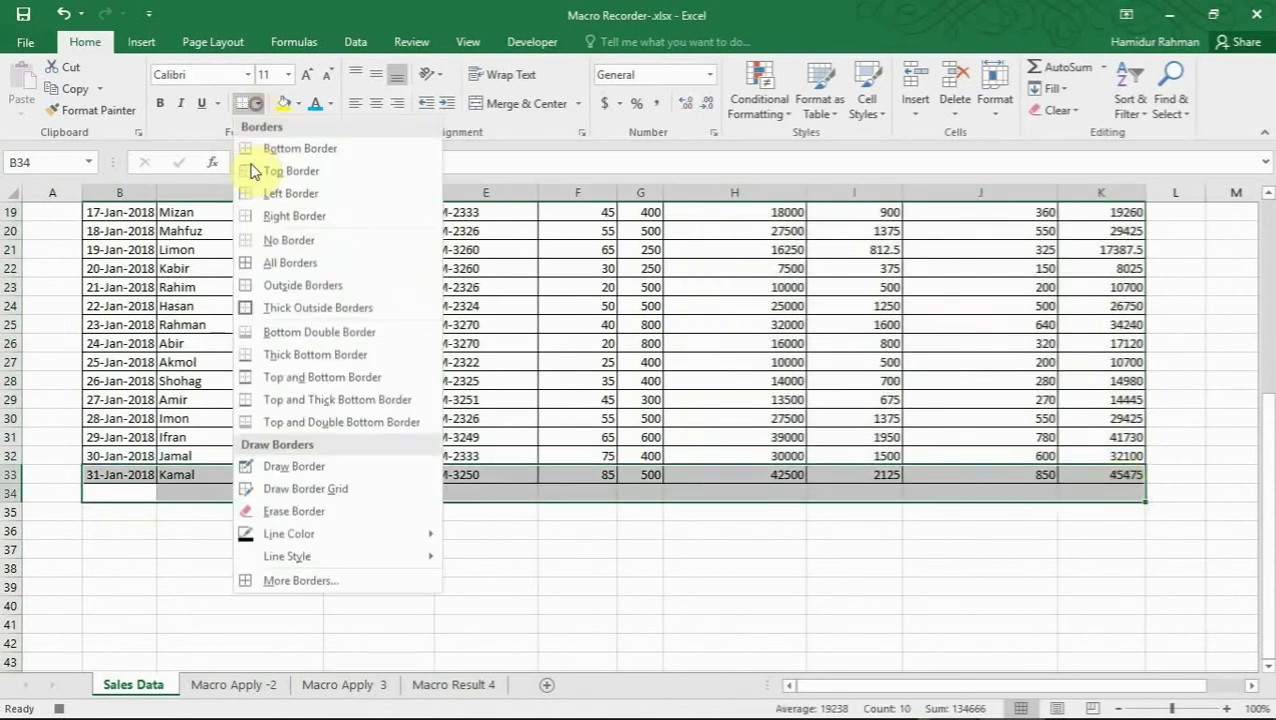
left_click(258, 258)
Step: Merge and center cells B34:G34 and enter the label "Total"
left_click_drag(119, 489, 650, 490)
right_click(650, 490)
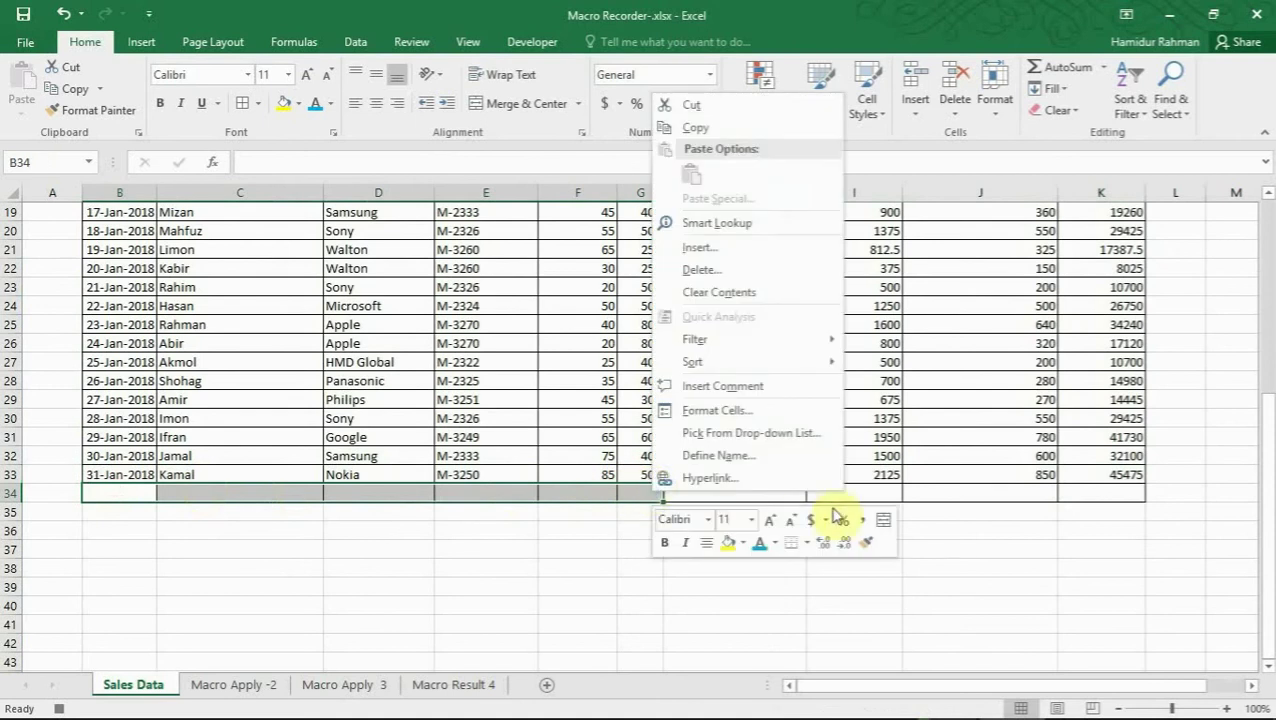
left_click(886, 521)
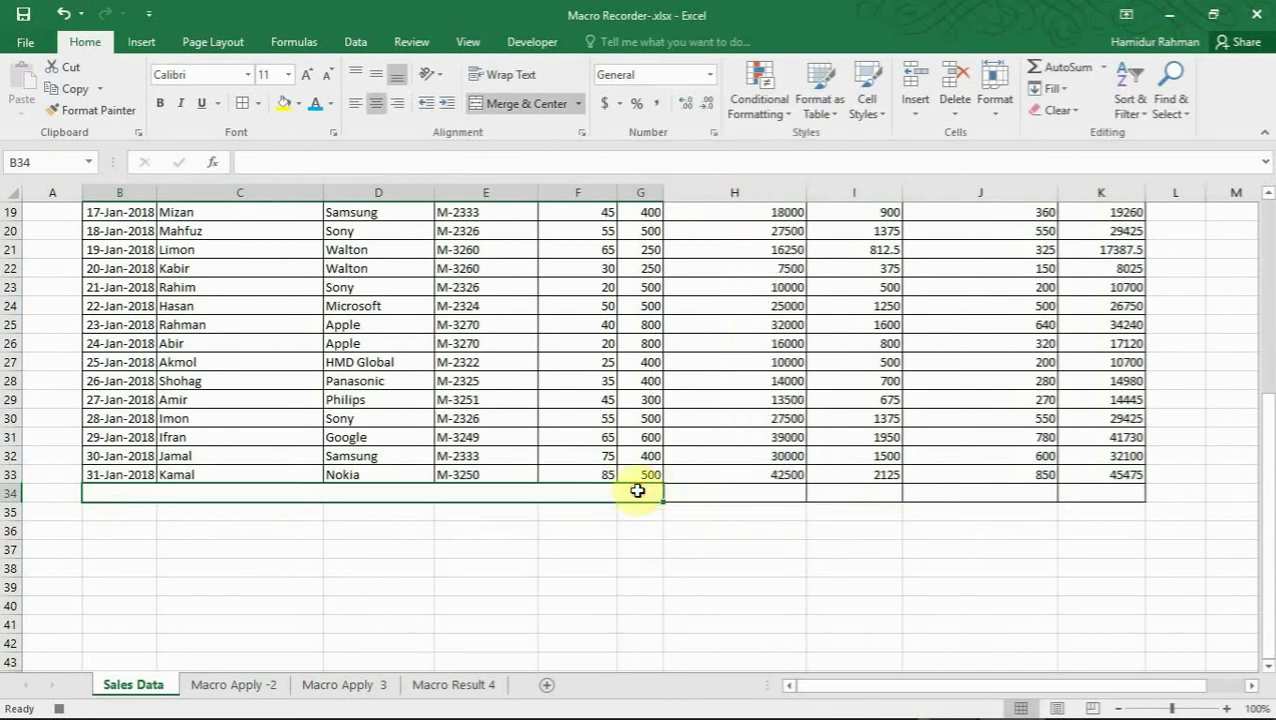
type("To")
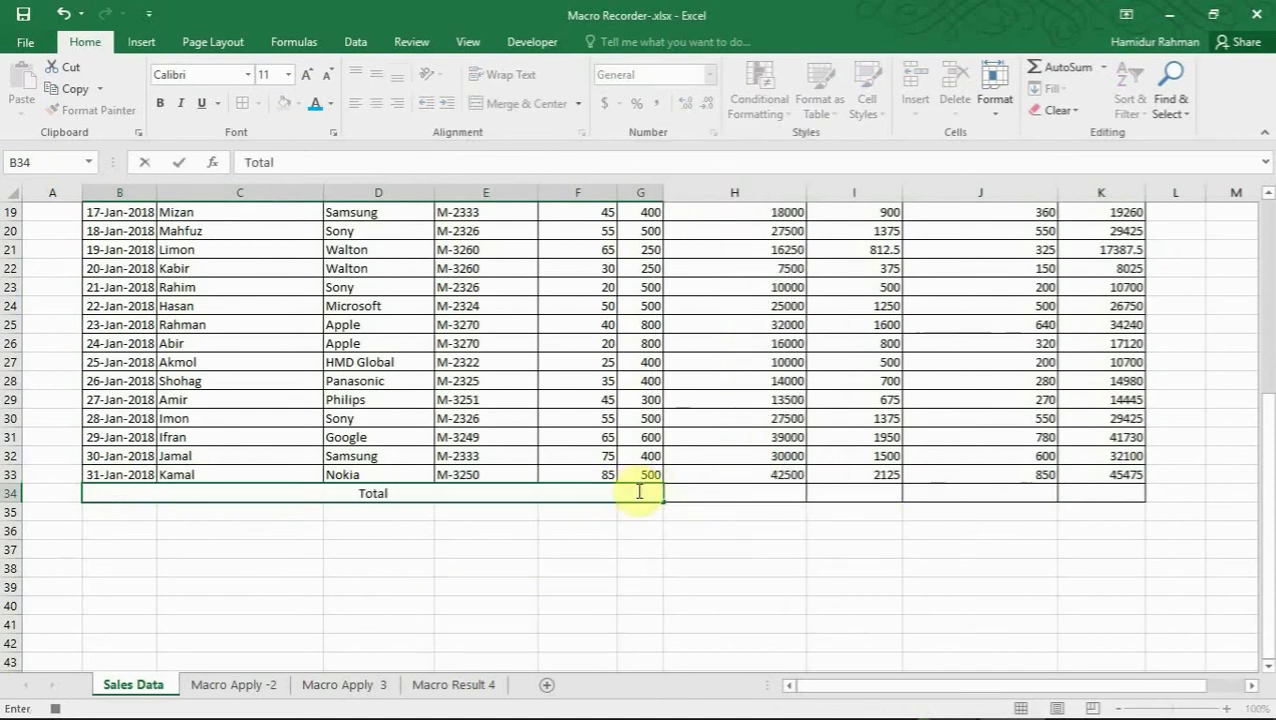
type("tal")
key("Return")
Step: Sum the sales amounts in H34 with =SUM(H3:H33) and fill the formula across to K34
left_click(706, 498)
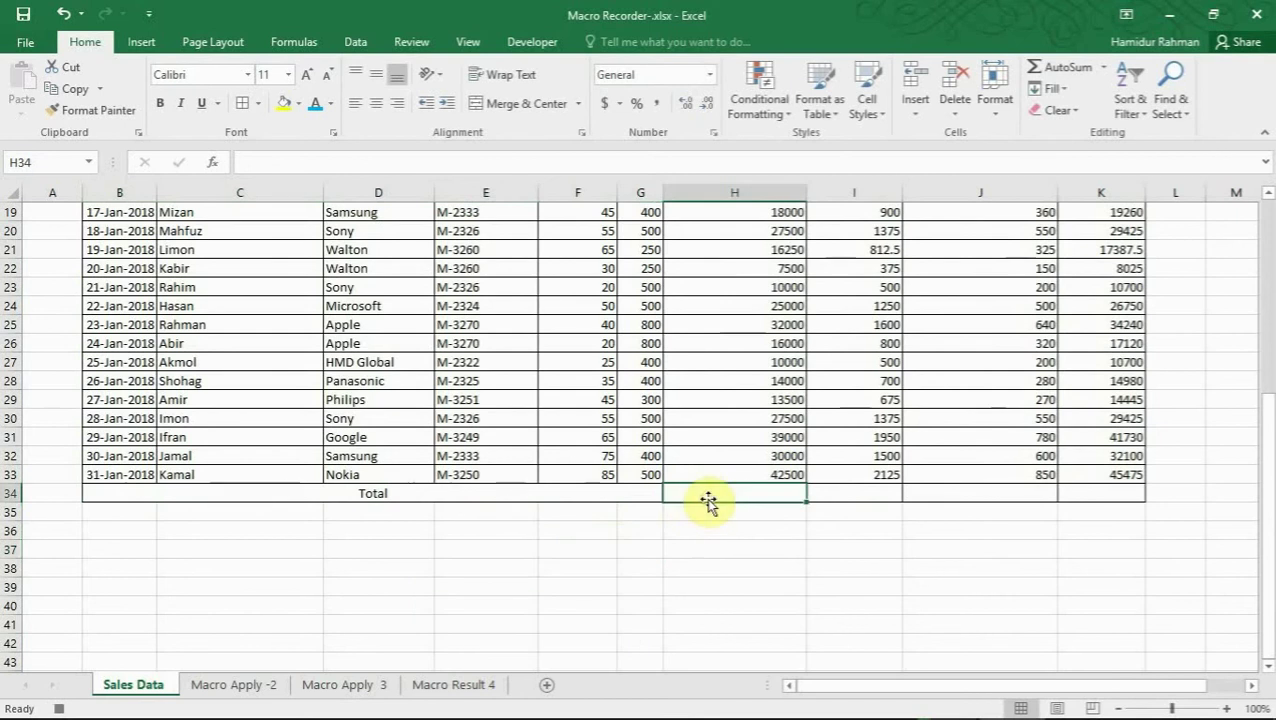
key("alt+equal")
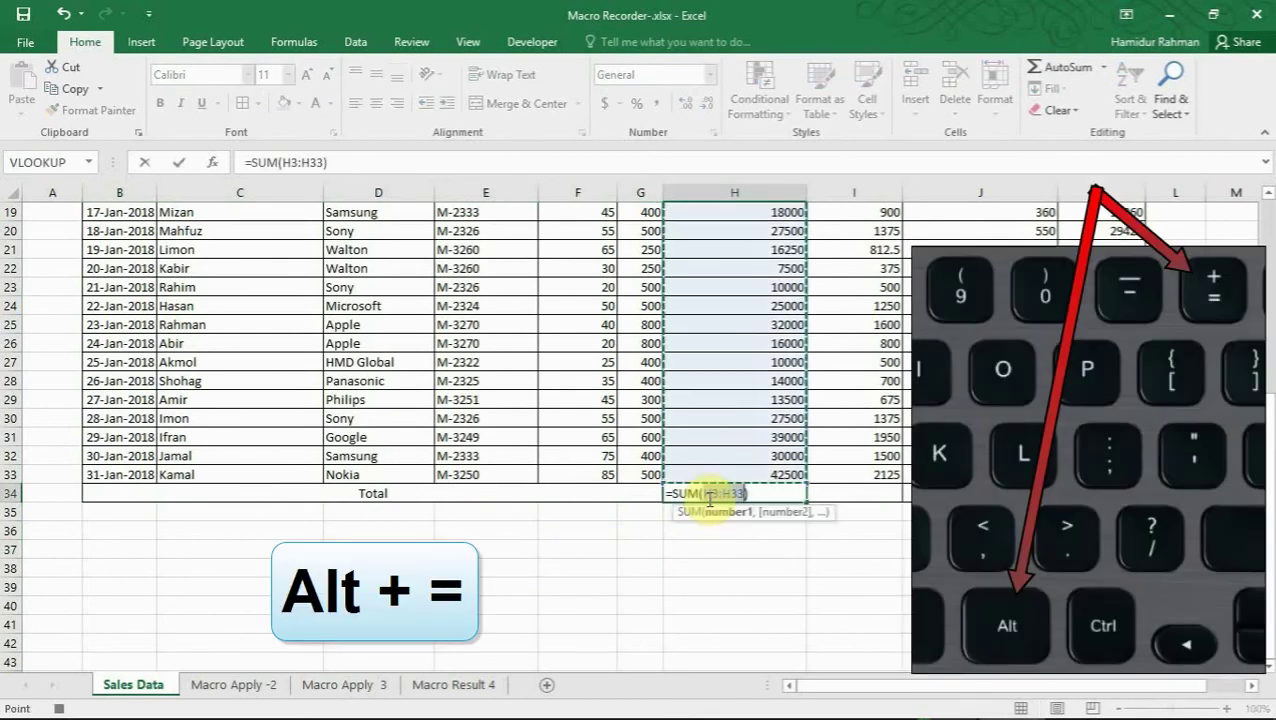
key("Return")
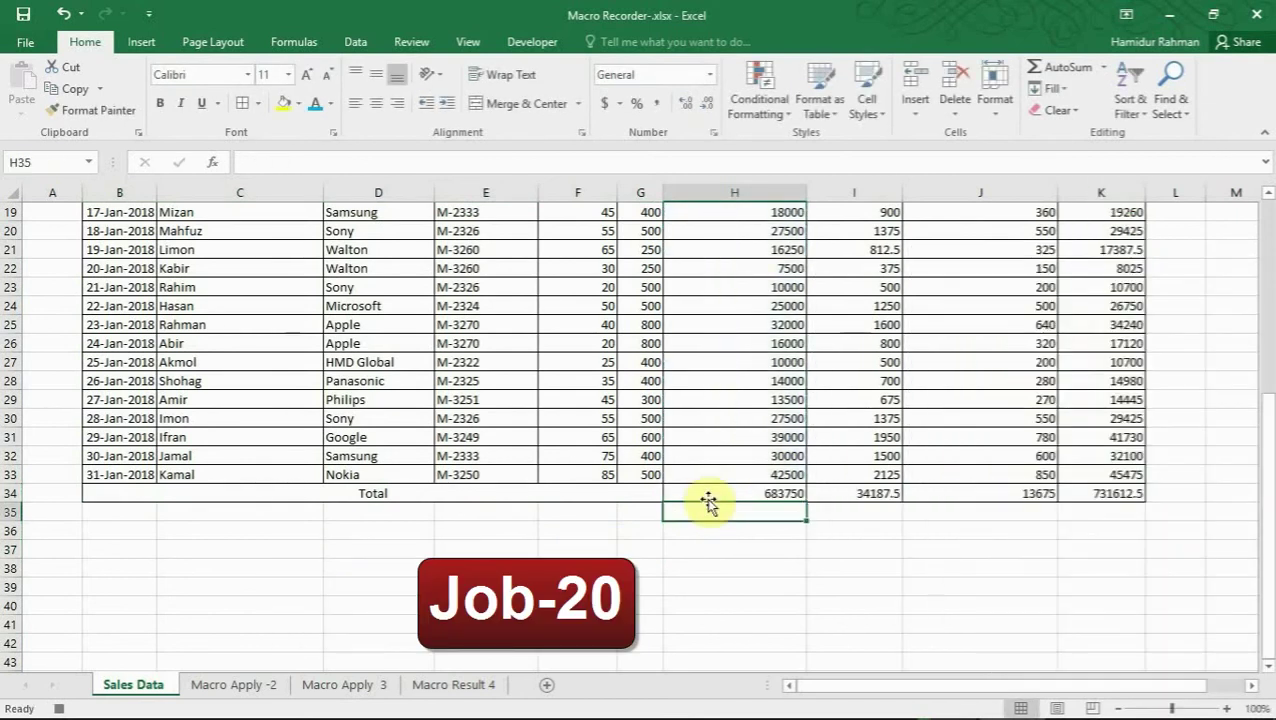
left_click(716, 494)
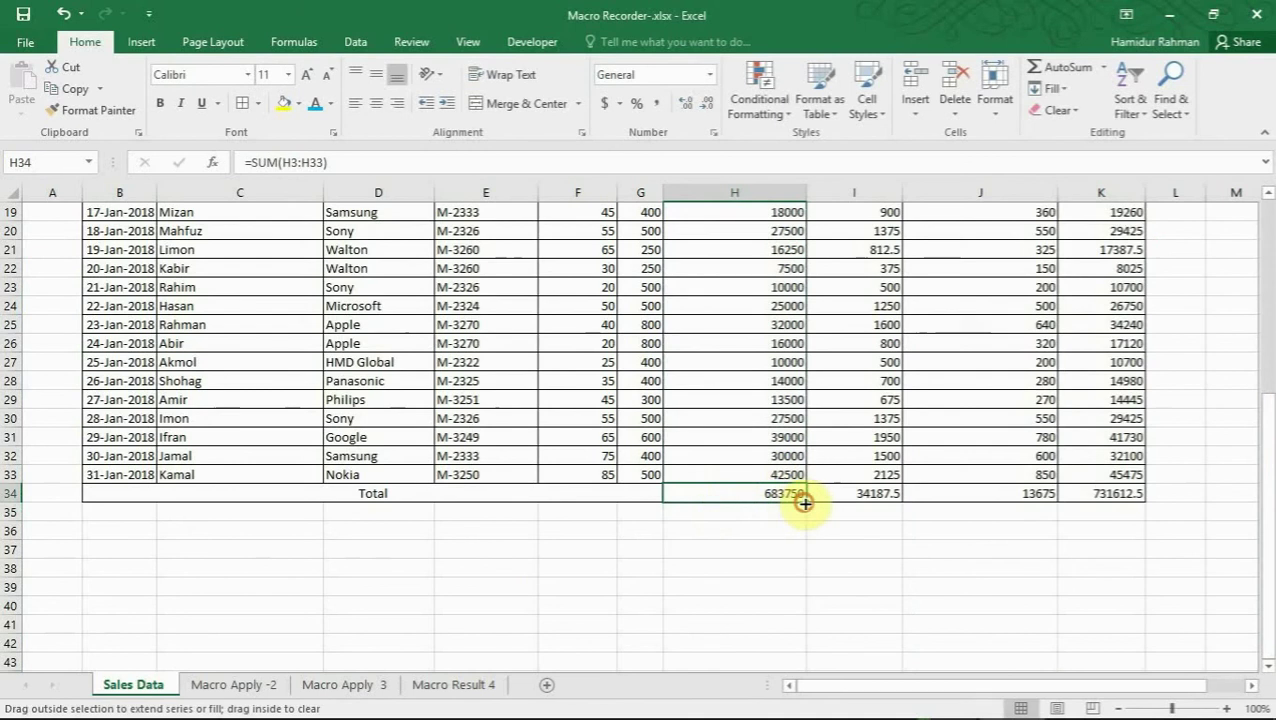
left_click_drag(805, 503, 1166, 505)
left_click(527, 558)
Step: Format the Total row B34:K34 in bold with font size 16
left_click_drag(194, 487, 1106, 493)
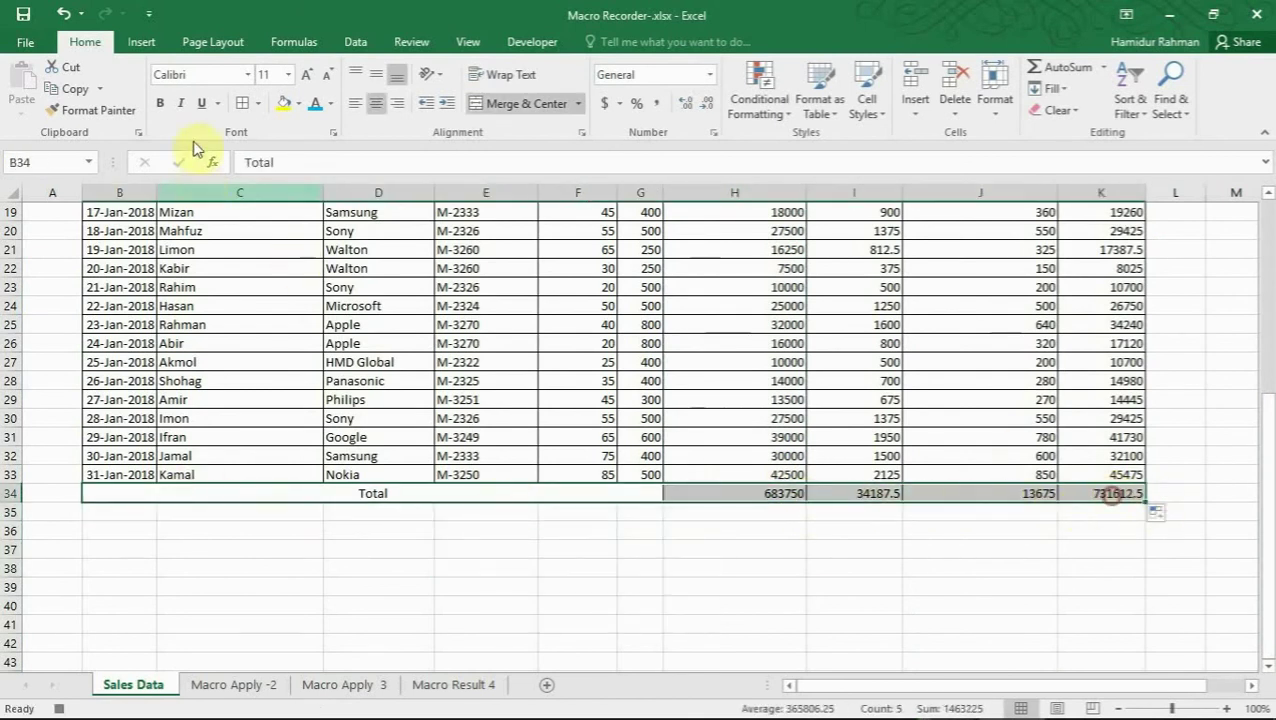
left_click(160, 104)
left_click(288, 74)
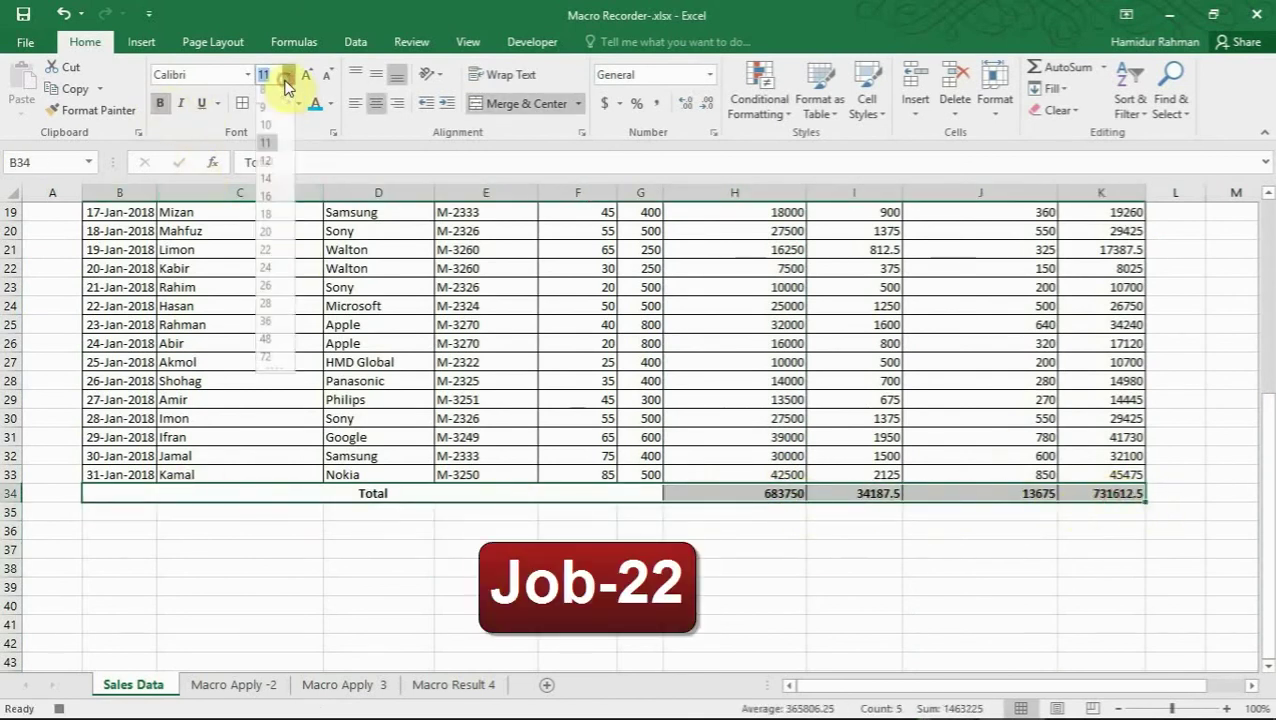
left_click(265, 203)
Step: Format cells H3:K34 as Currency with the $ symbol and 0 decimal places, and center them
scroll(950, 560, "up", 6)
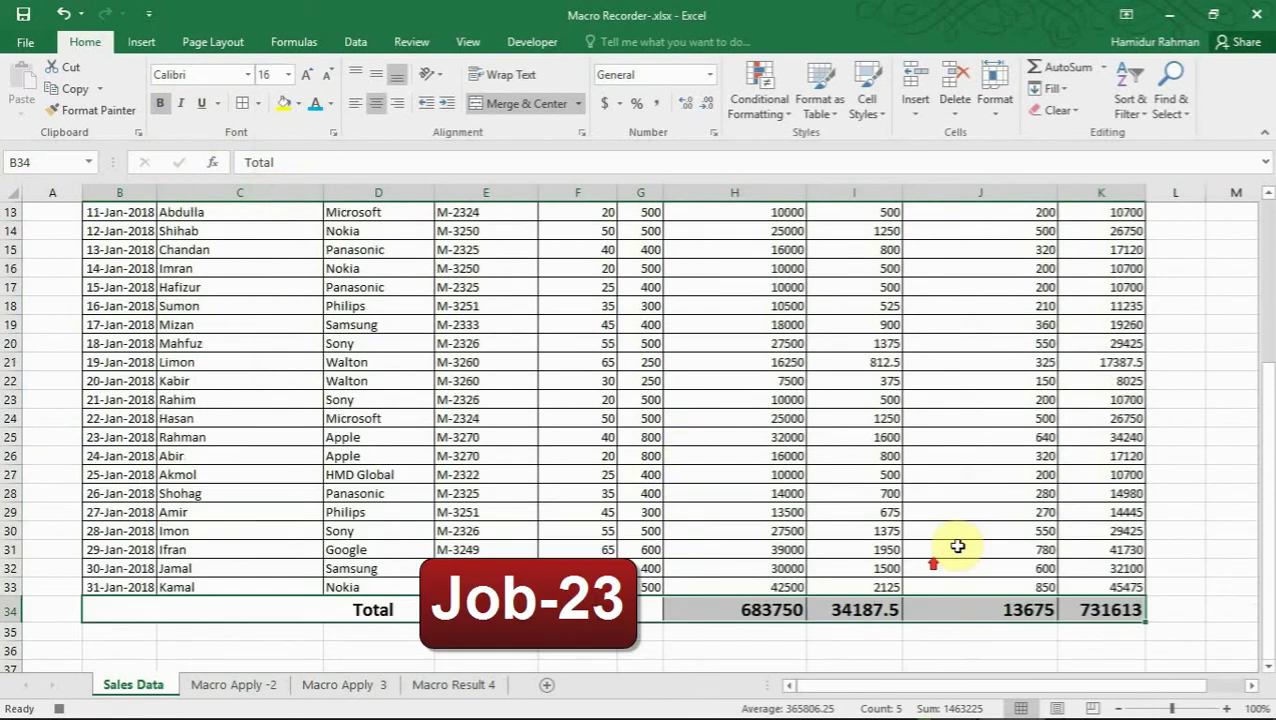
left_click_drag(728, 272, 1112, 628)
right_click(752, 306)
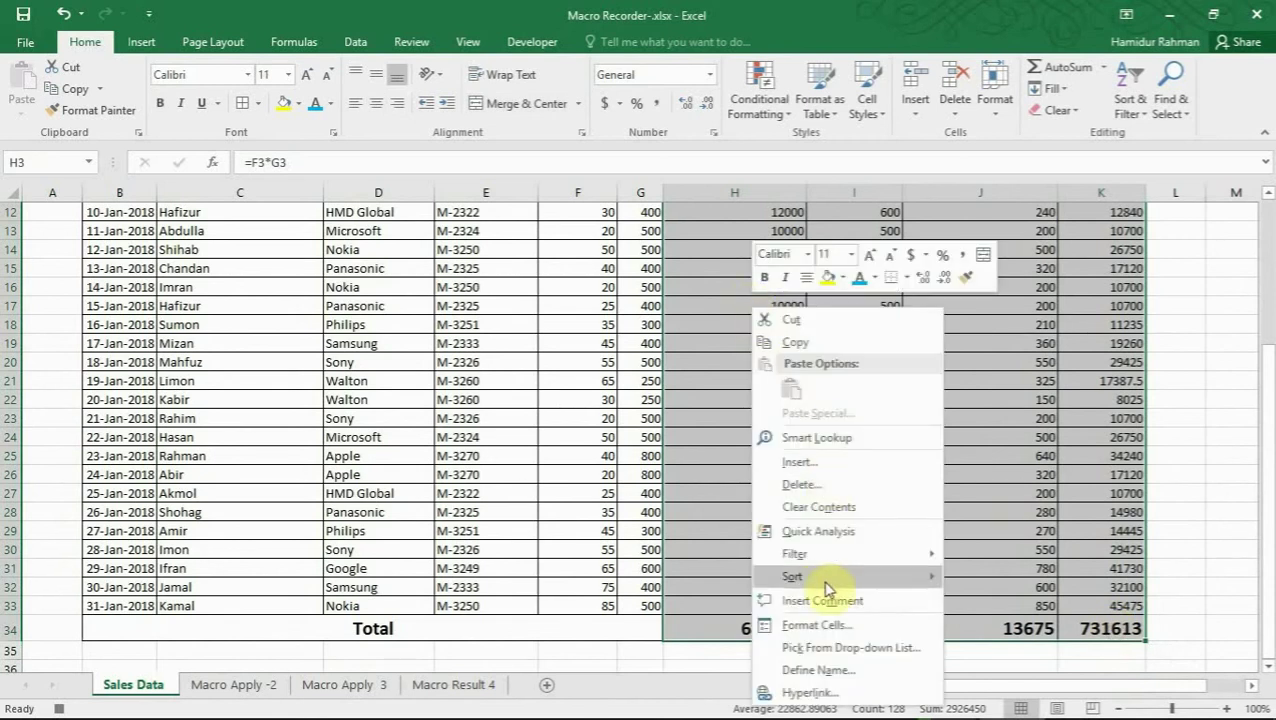
left_click(822, 626)
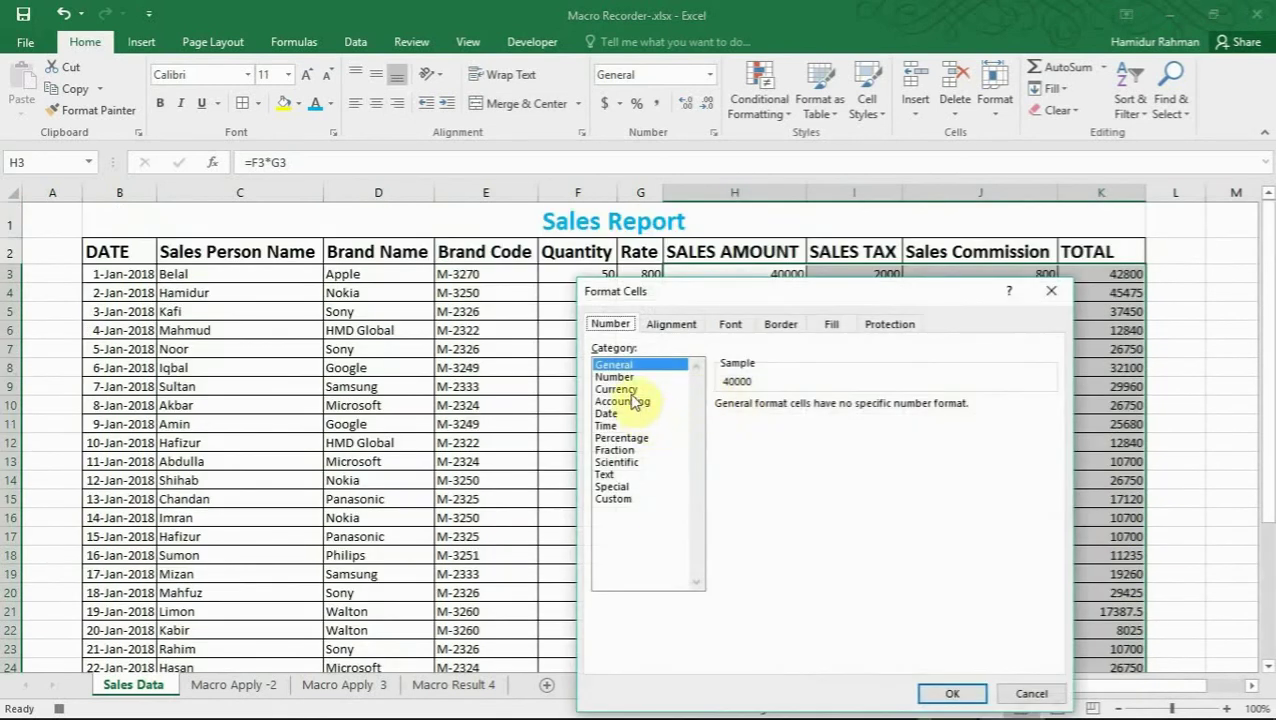
left_click(616, 389)
left_click(843, 410)
left_click(843, 410)
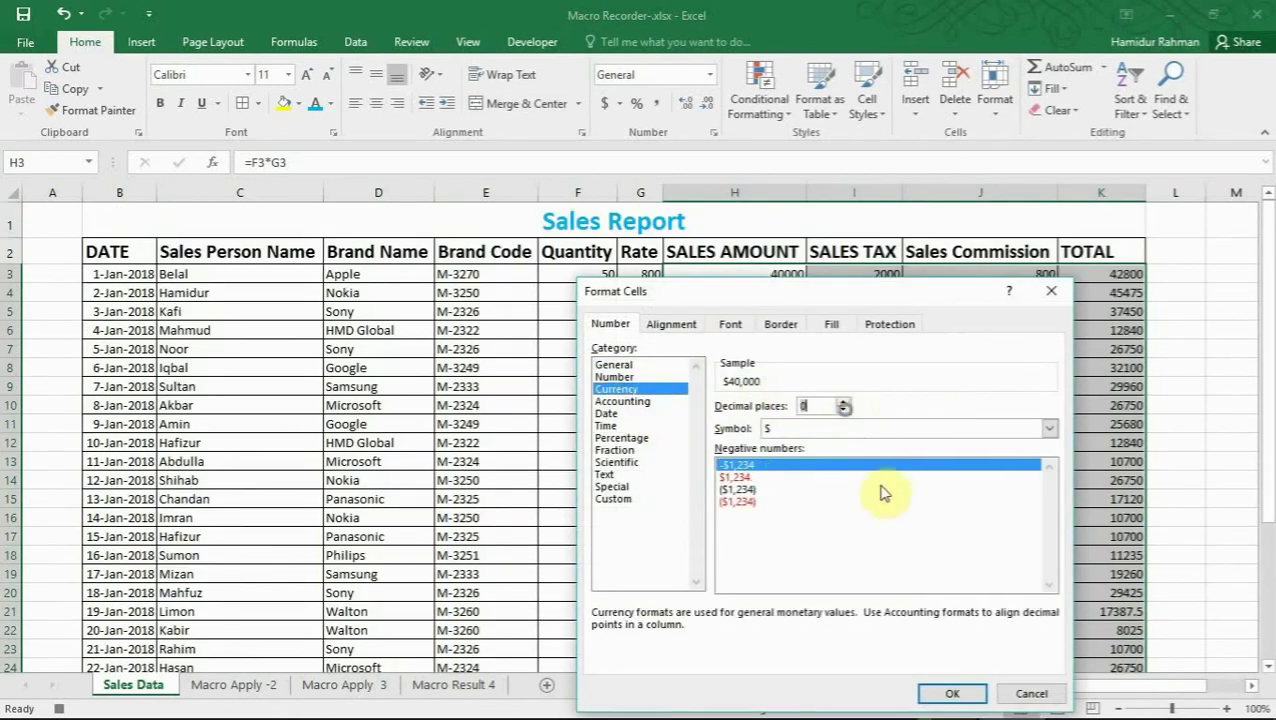
left_click(952, 694)
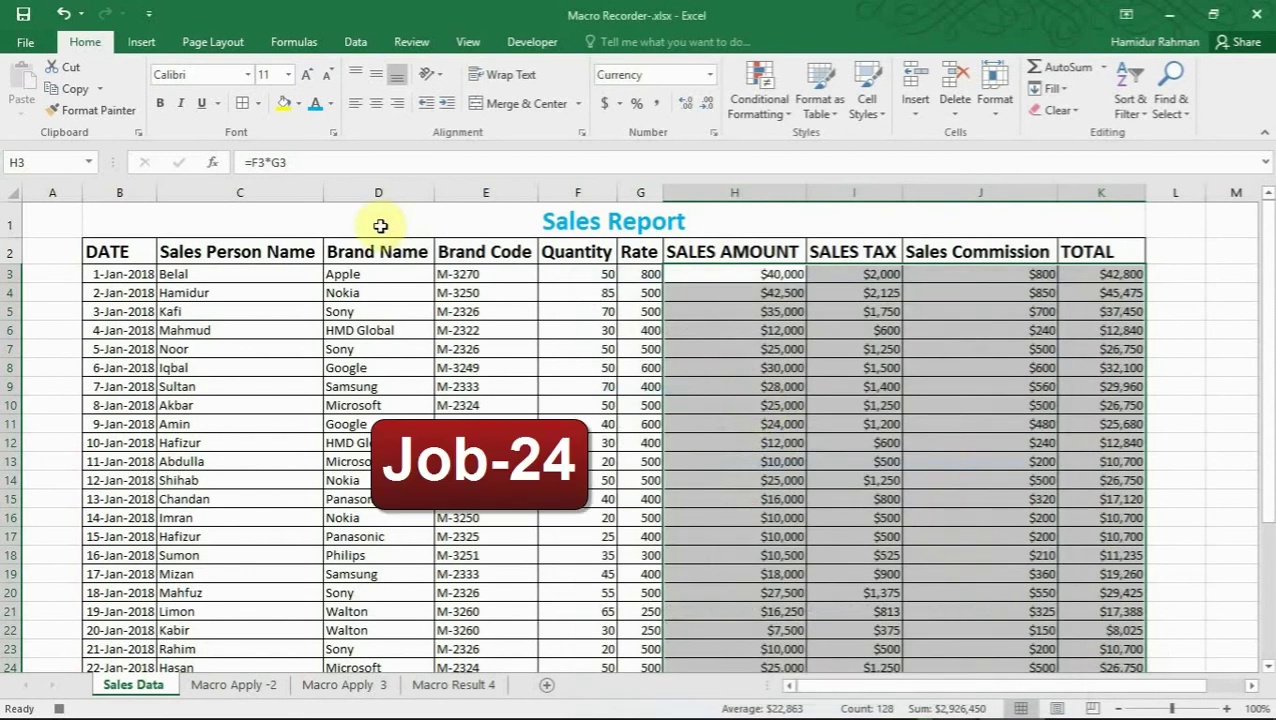
left_click(376, 103)
scroll(892, 398, "down", 4)
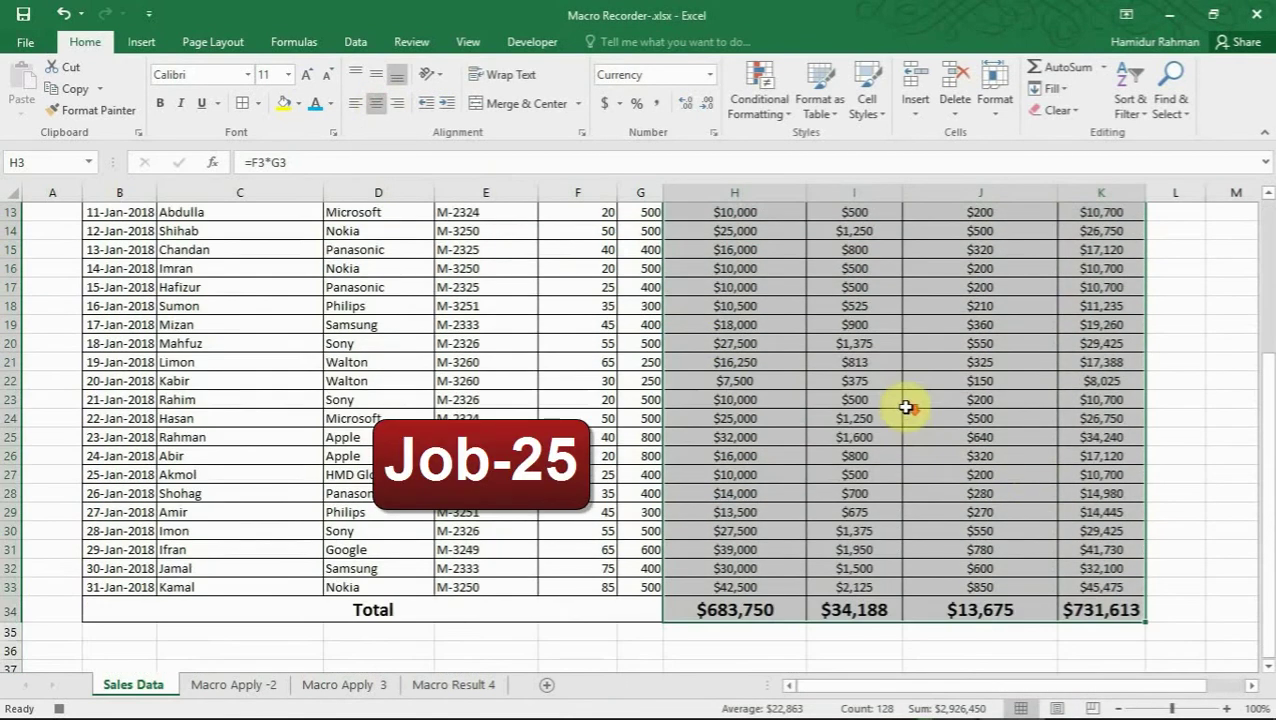
Step: Highlight the sales tax values in I3:I33 greater than $1500 with Light Red Fill with Dark Red Text
scroll(1000, 470, "up", 4)
left_click_drag(856, 276, 858, 624)
left_click(762, 104)
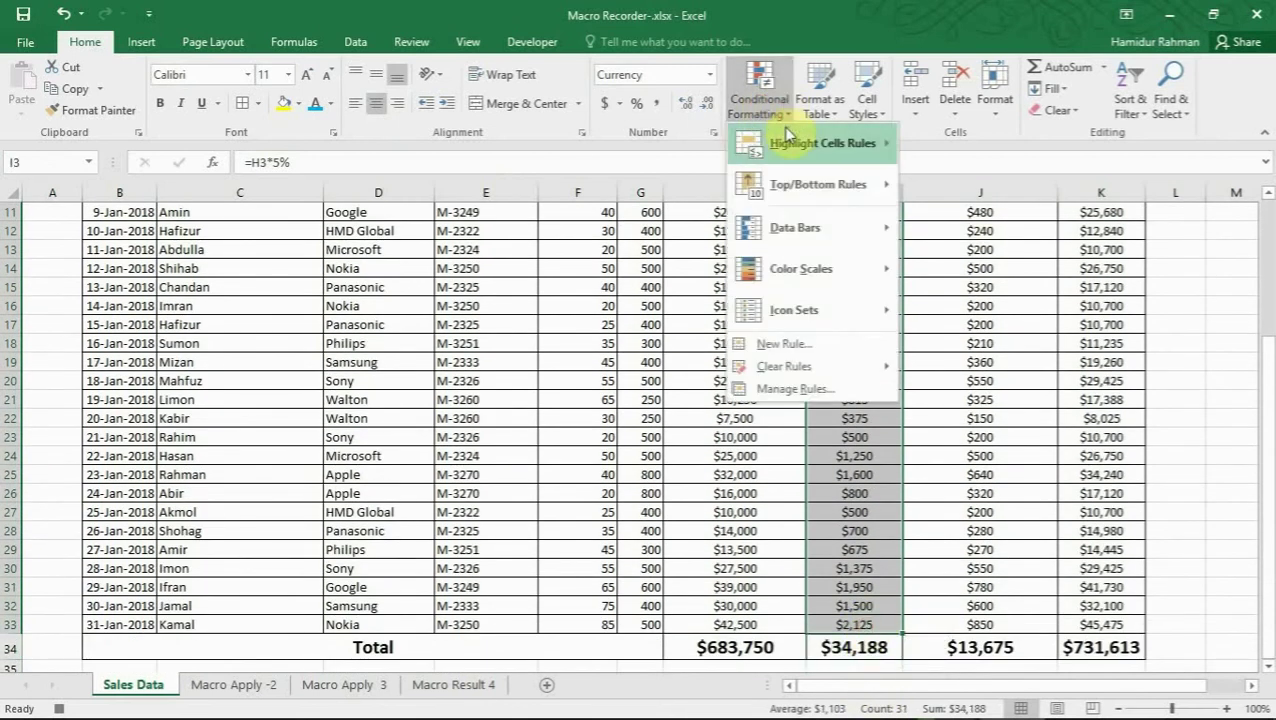
mouse_move(787, 143)
left_click(955, 150)
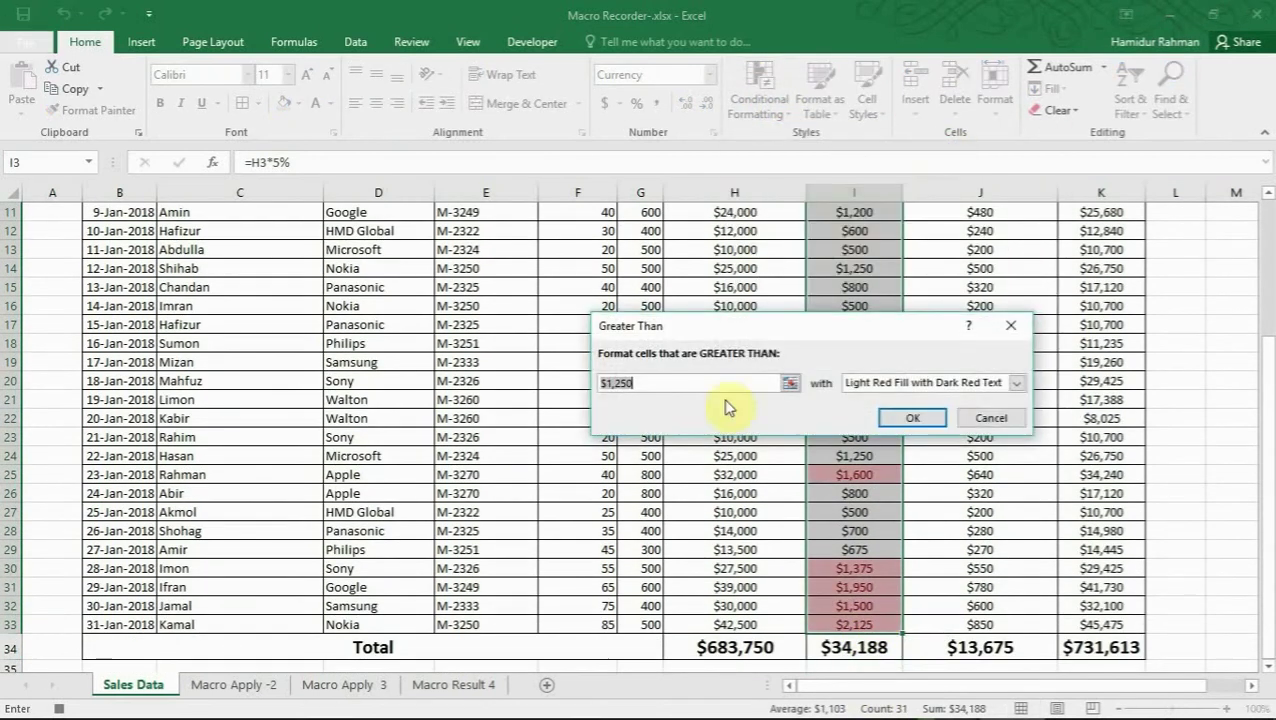
key("BackSpace")
key("BackSpace")
key("BackSpace")
key("BackSpace")
key("BackSpace")
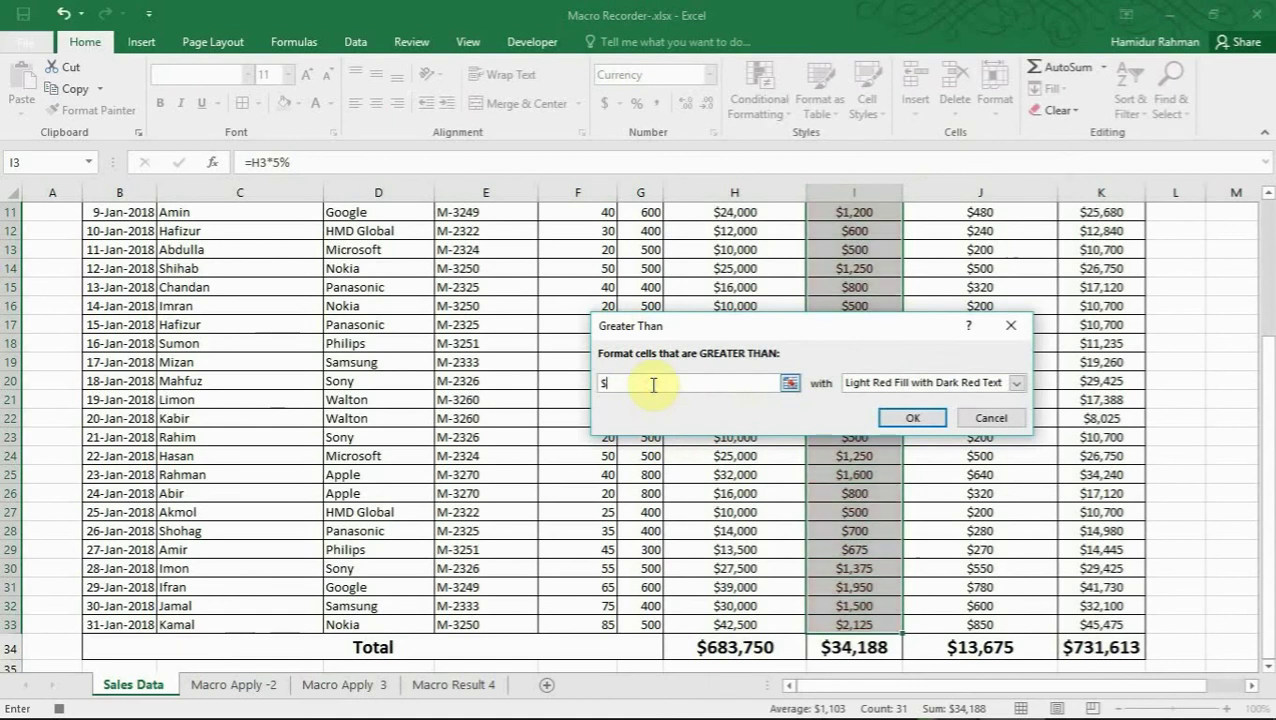
type("1500")
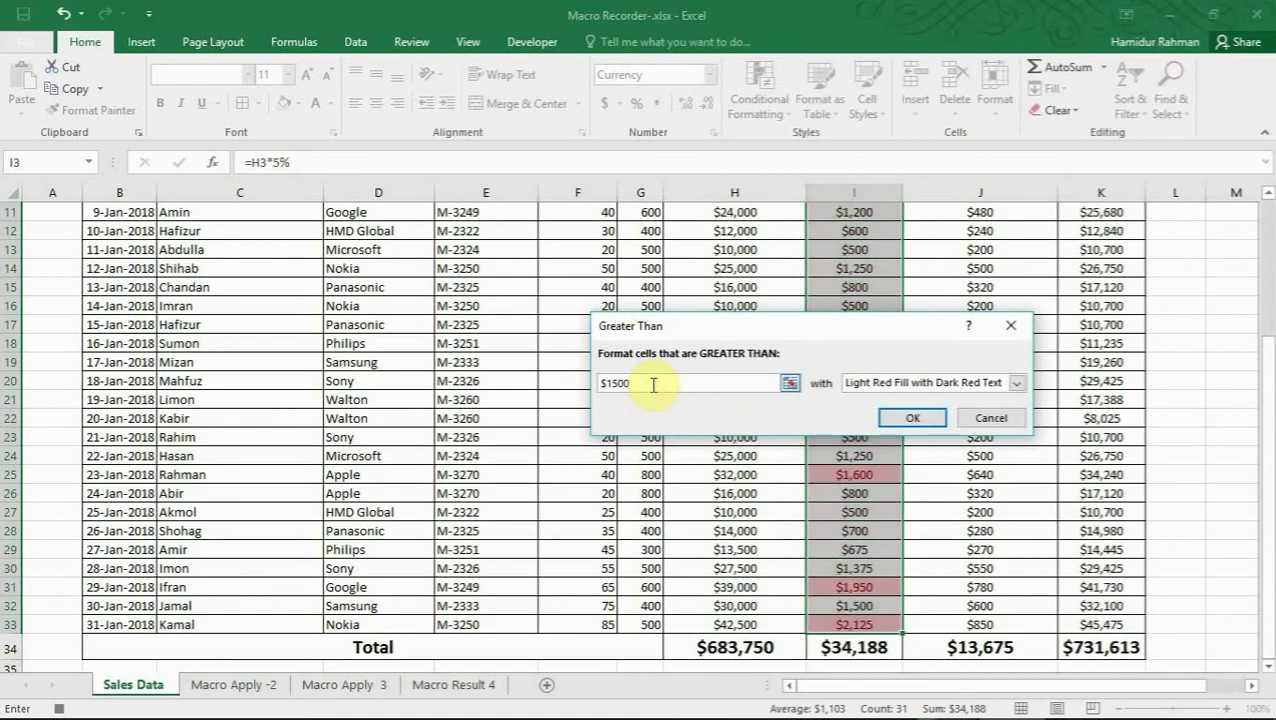
left_click(910, 418)
scroll(900, 418, "up", 3)
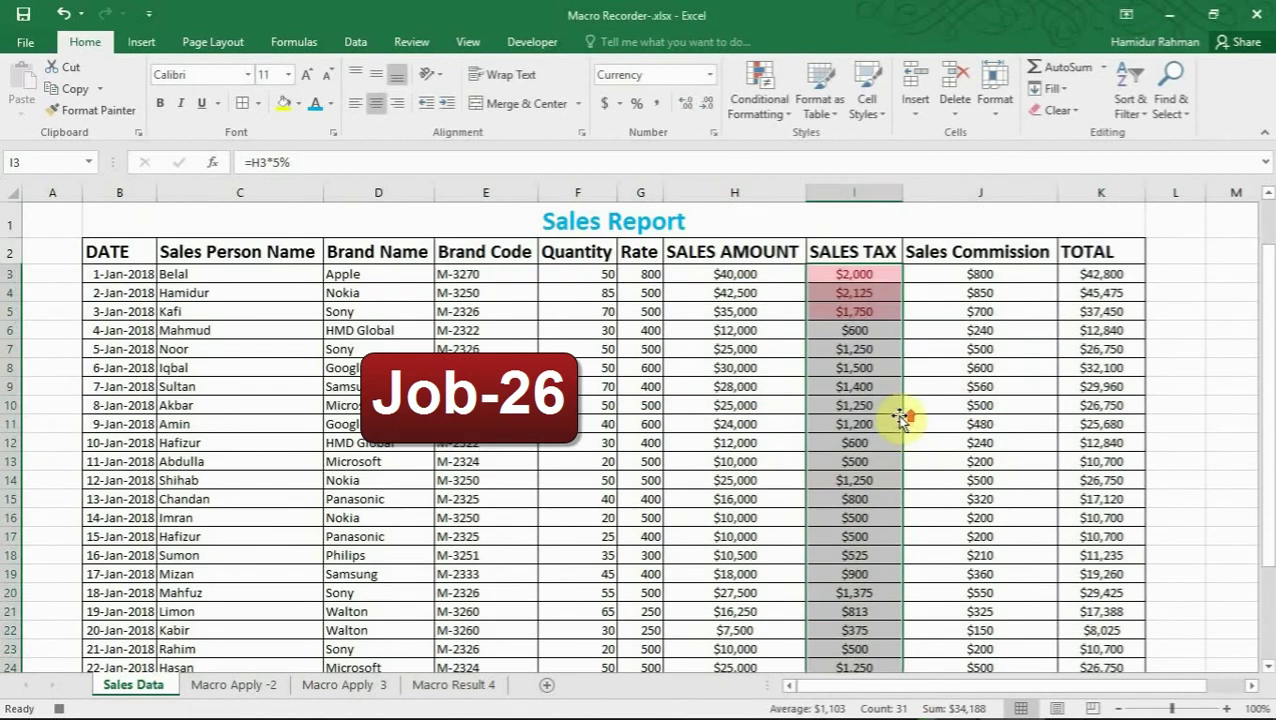
left_click(950, 408)
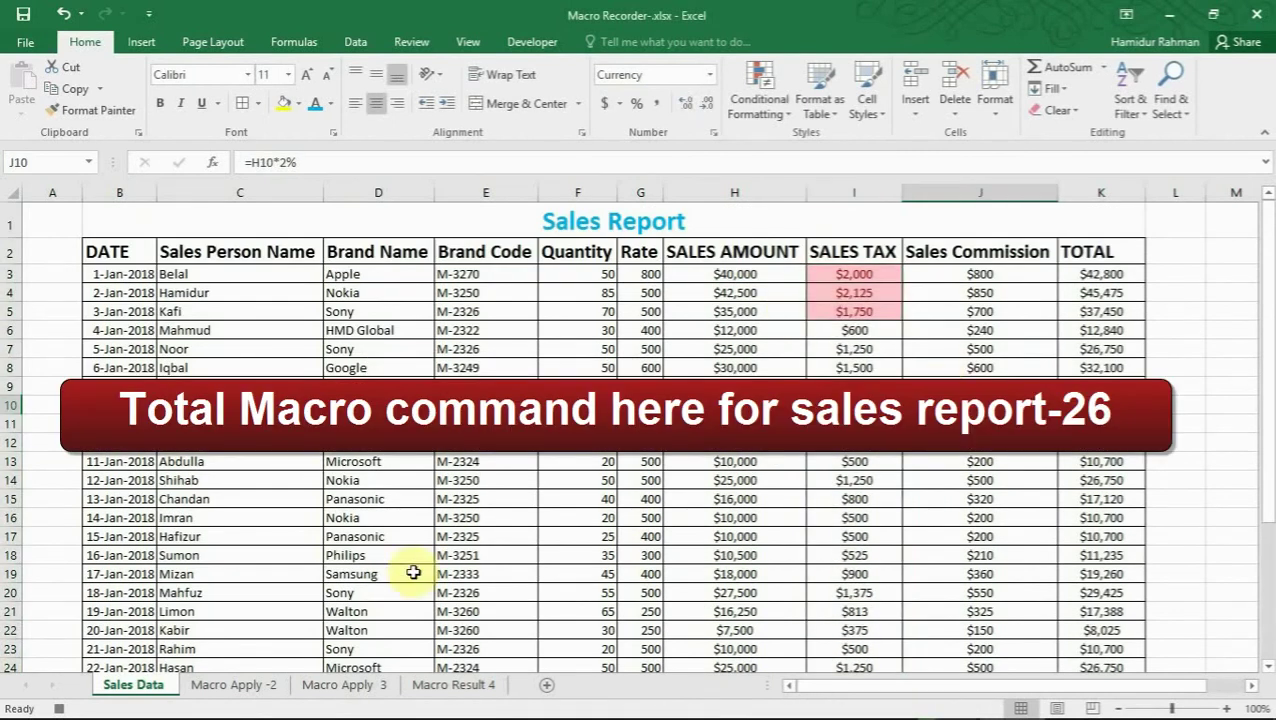
Step: Stop recording the monthly sales report macro
left_click(532, 41)
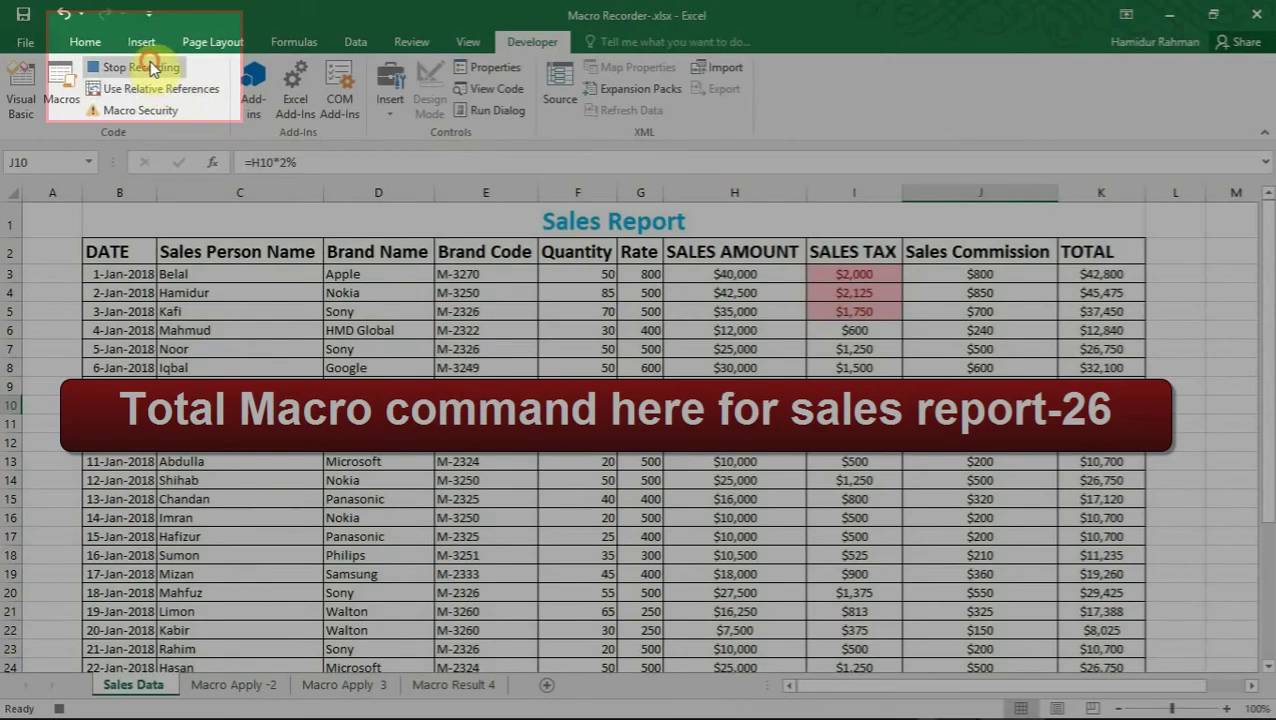
left_click(150, 67)
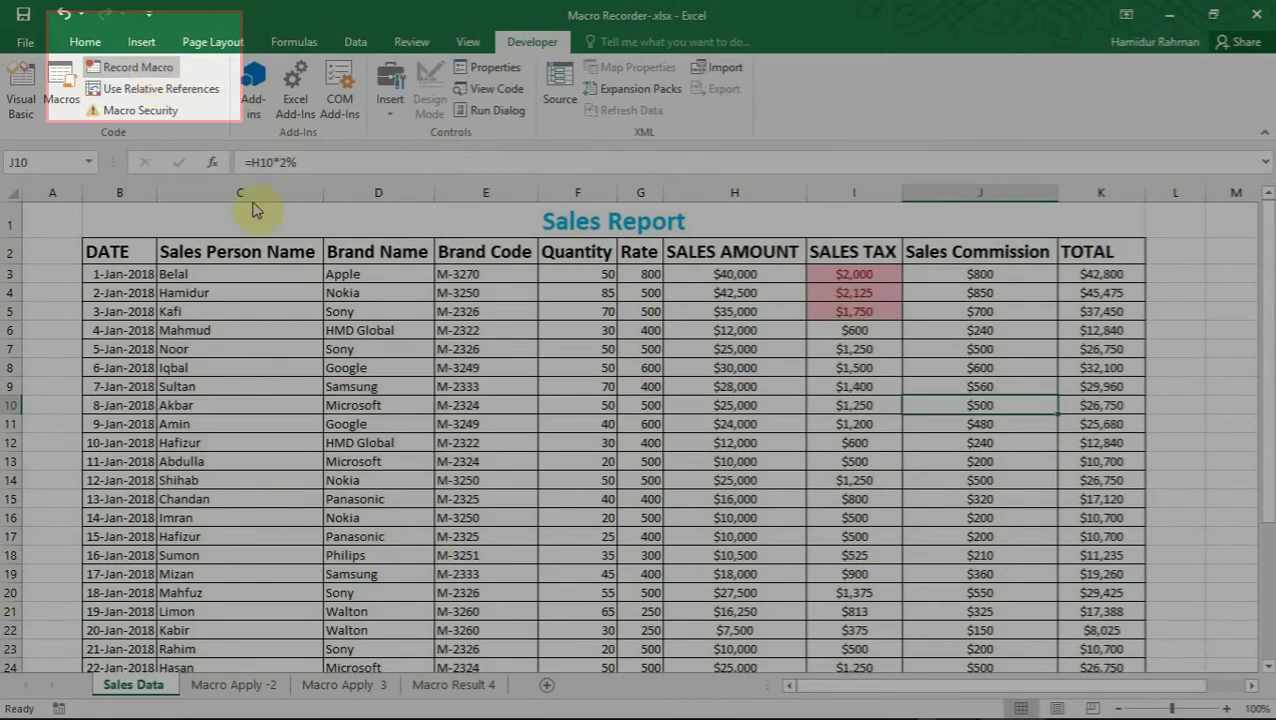
left_click(425, 462)
left_click(188, 326)
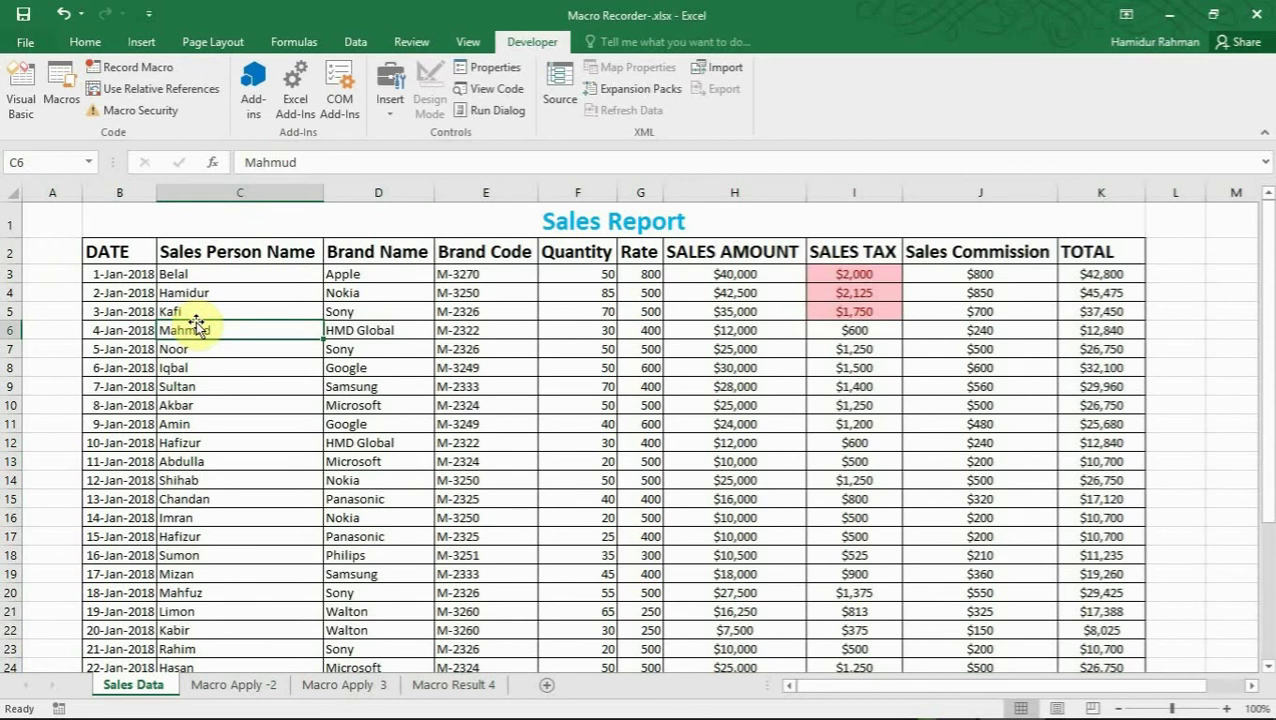
Step: Start recording a macro named Subtotal with shortcut Ctrl+Shift+S, stored in the Personal Macro Workbook, with a Subtotal description
left_click(48, 218)
left_click(58, 708)
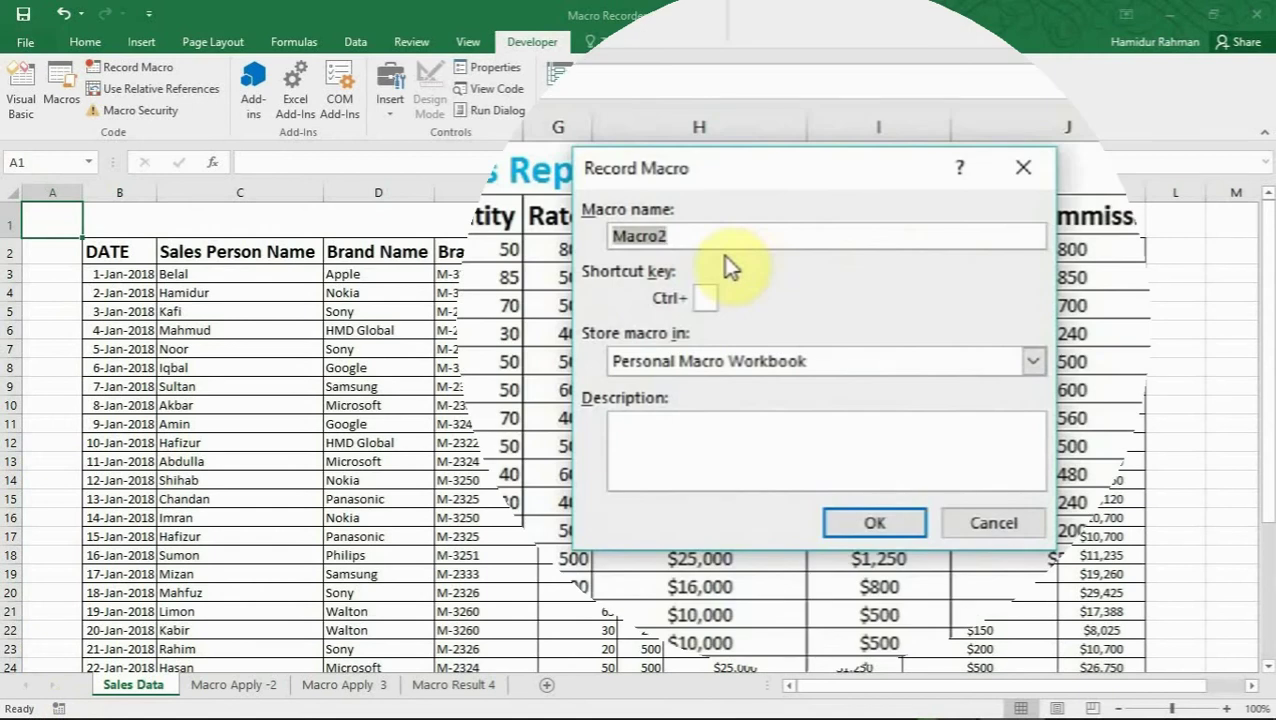
type("Subtotal")
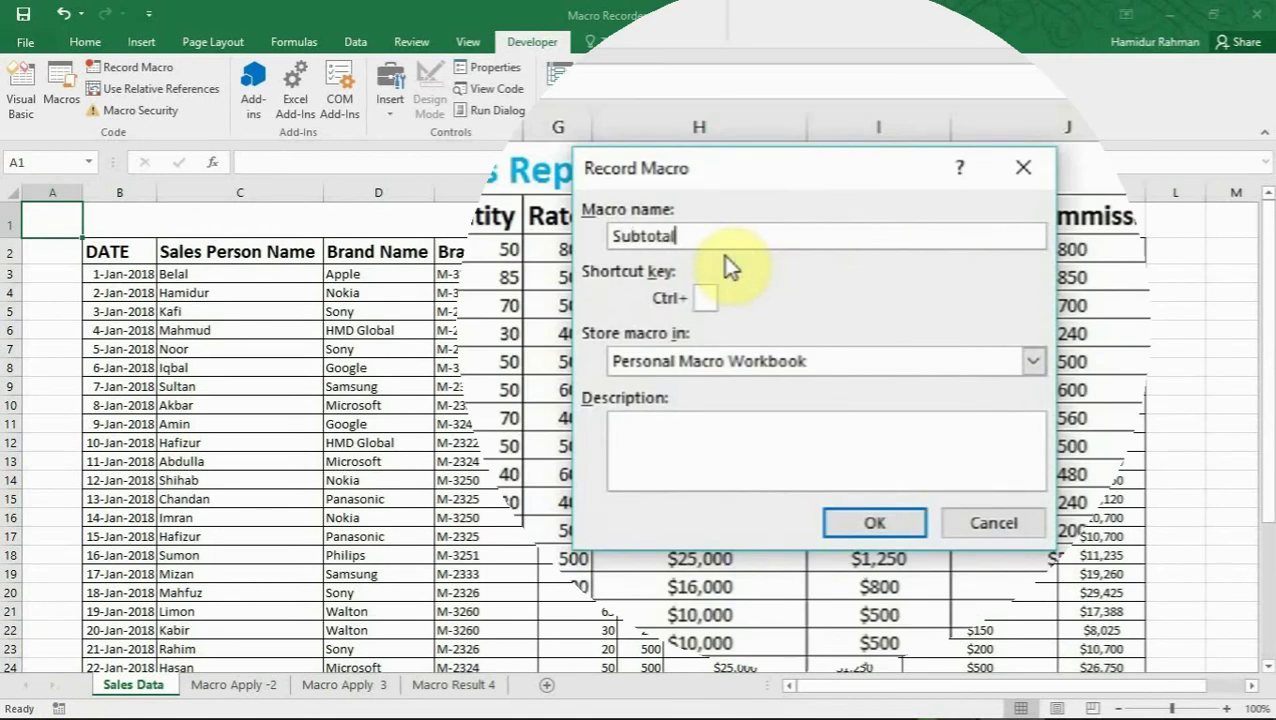
left_click(705, 298)
key("shift+s")
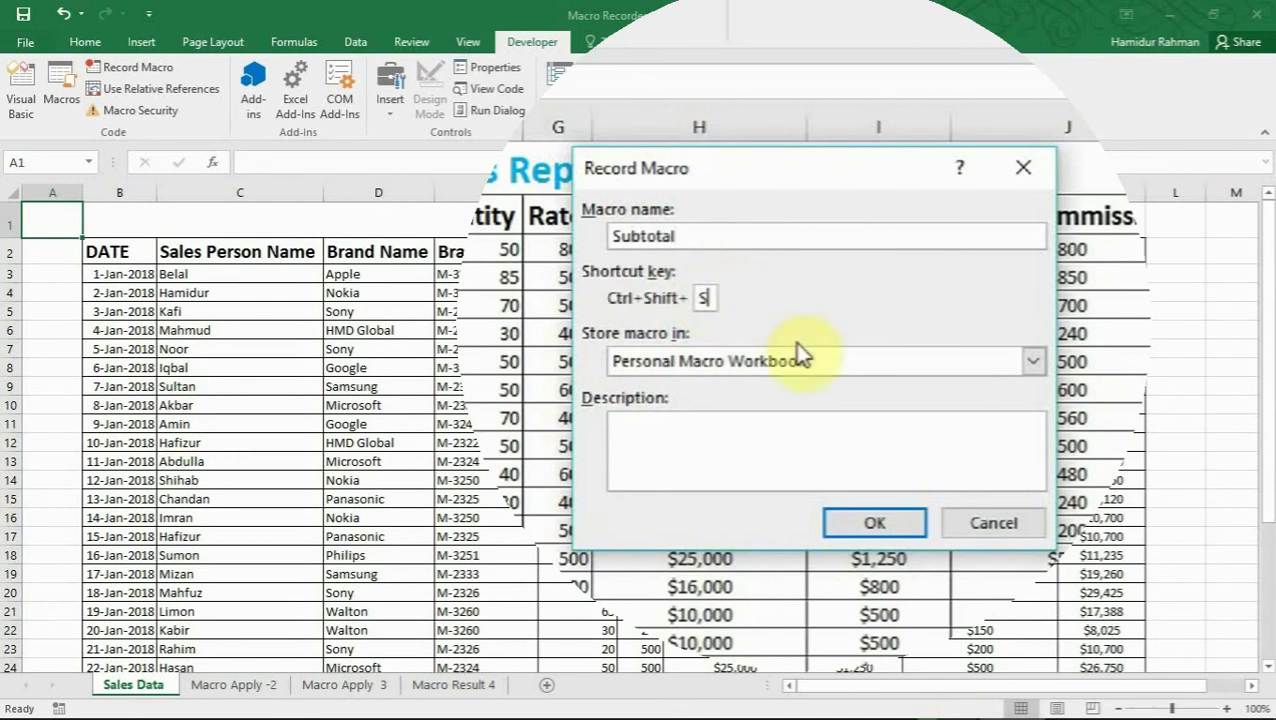
left_click(706, 426)
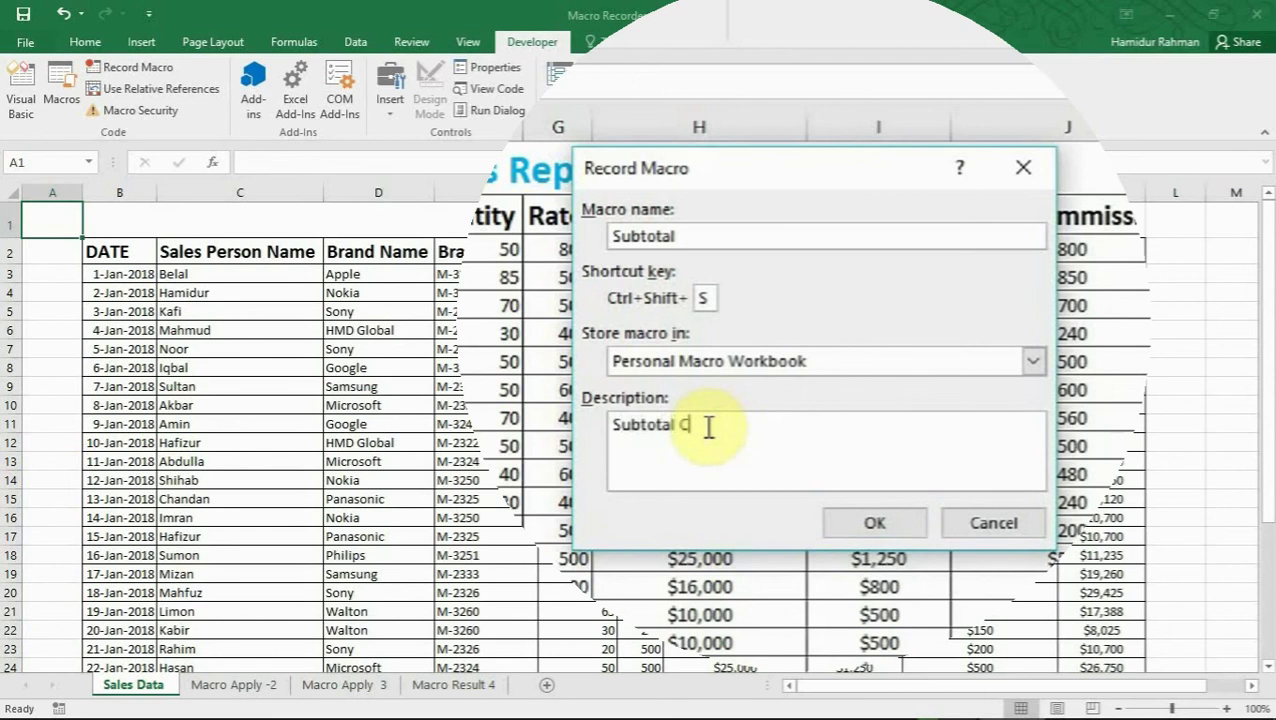
left_click(892, 521)
Step: Custom sort the sales table B2:K33 by Brand Name on values from A to Z
left_click(590, 441)
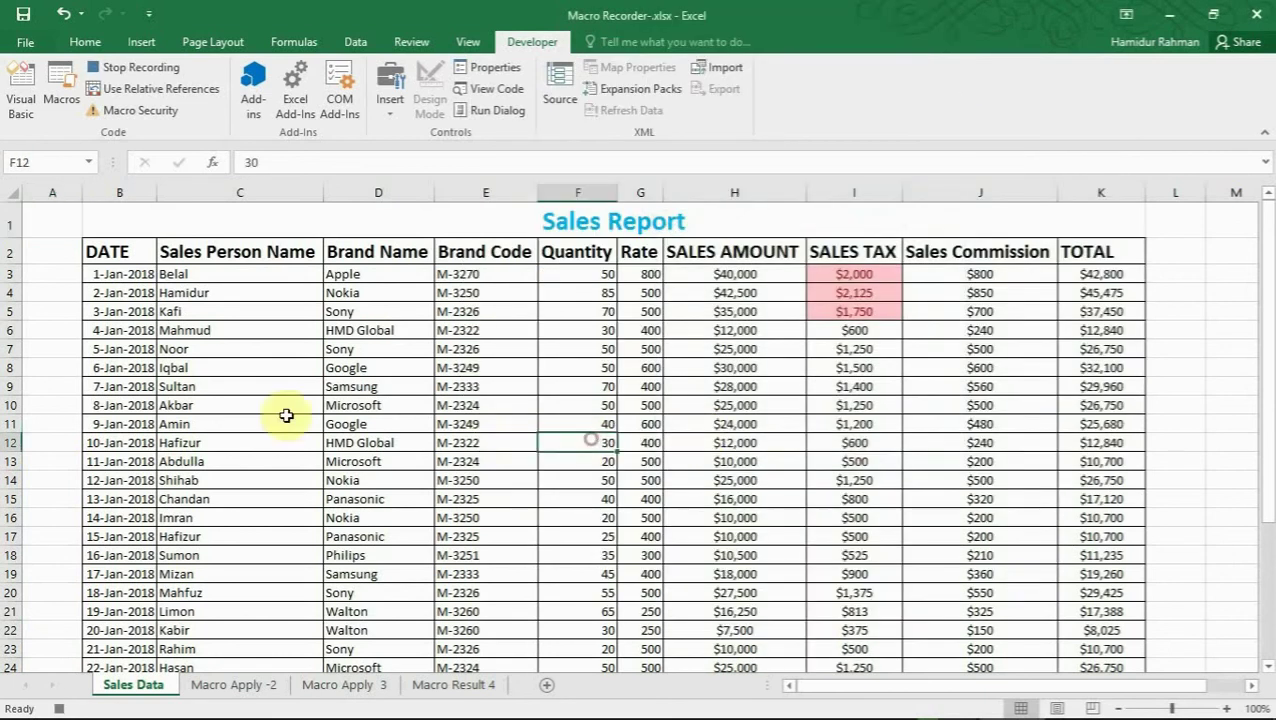
left_click_drag(108, 250, 1101, 245)
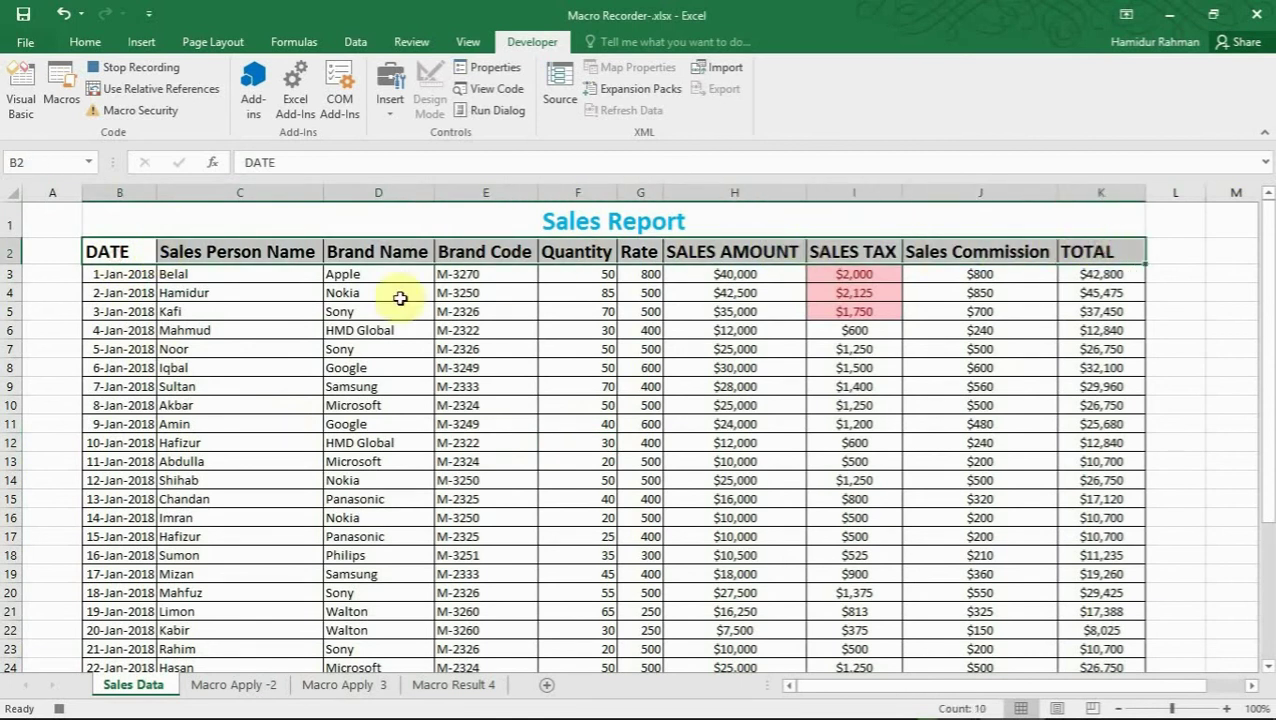
left_click(162, 306)
left_click_drag(102, 250, 1095, 677)
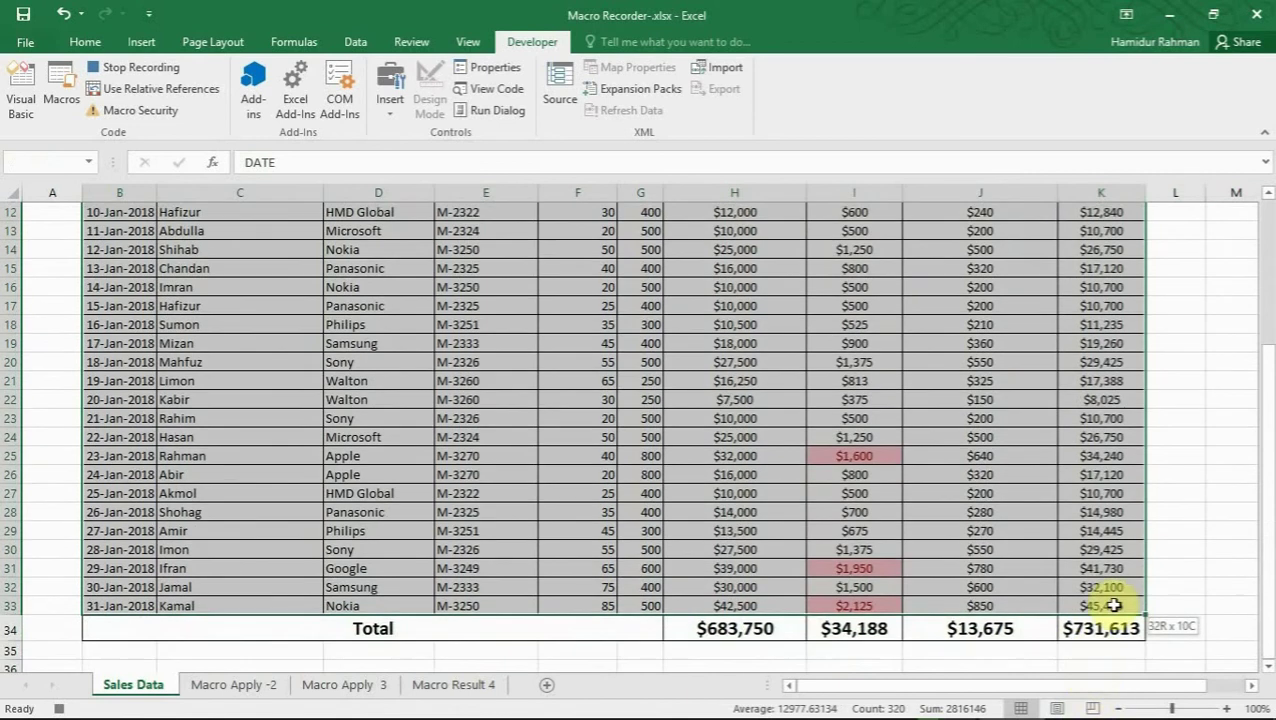
scroll(400, 220, "up", 3)
left_click(77, 43)
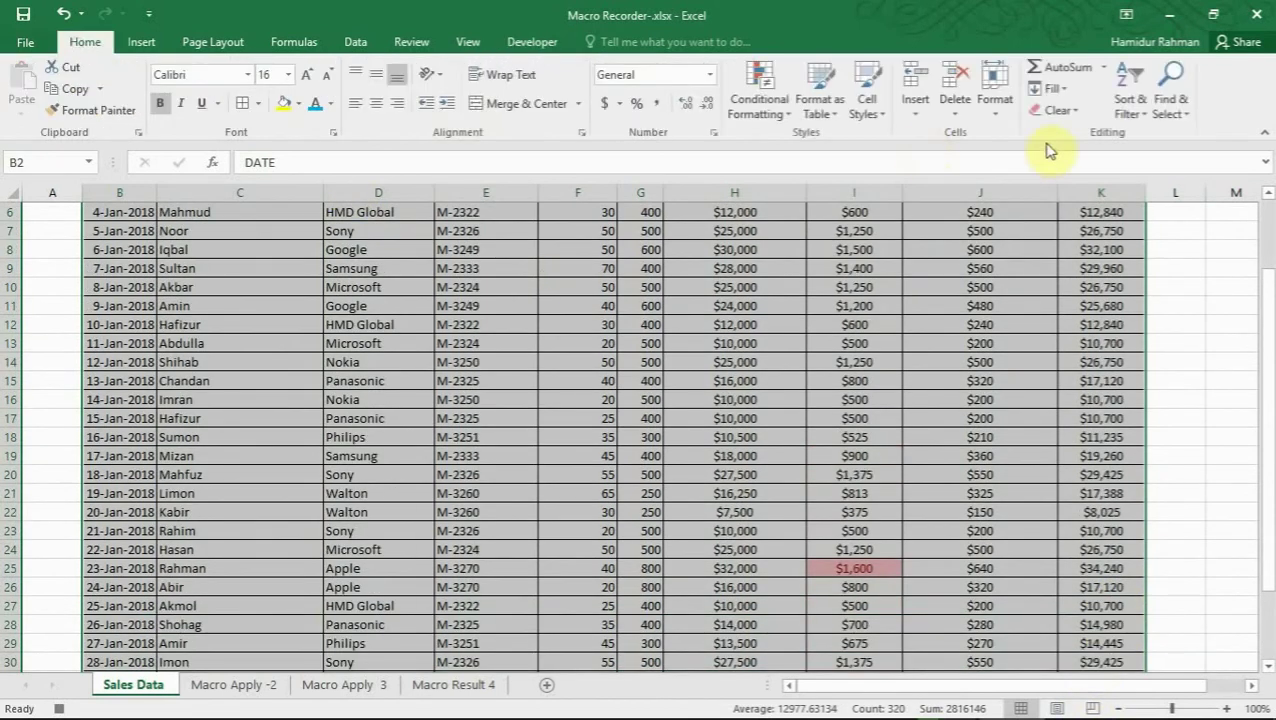
left_click(1130, 100)
left_click(1155, 181)
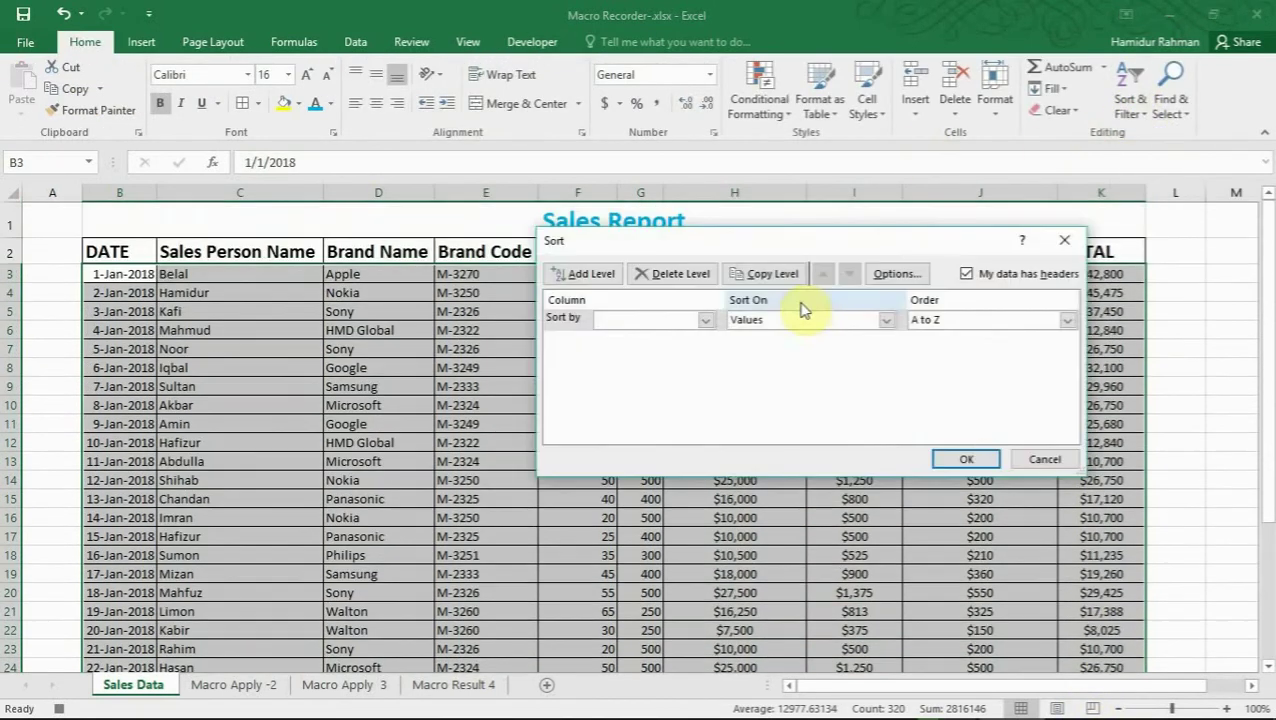
left_click(704, 320)
left_click(677, 362)
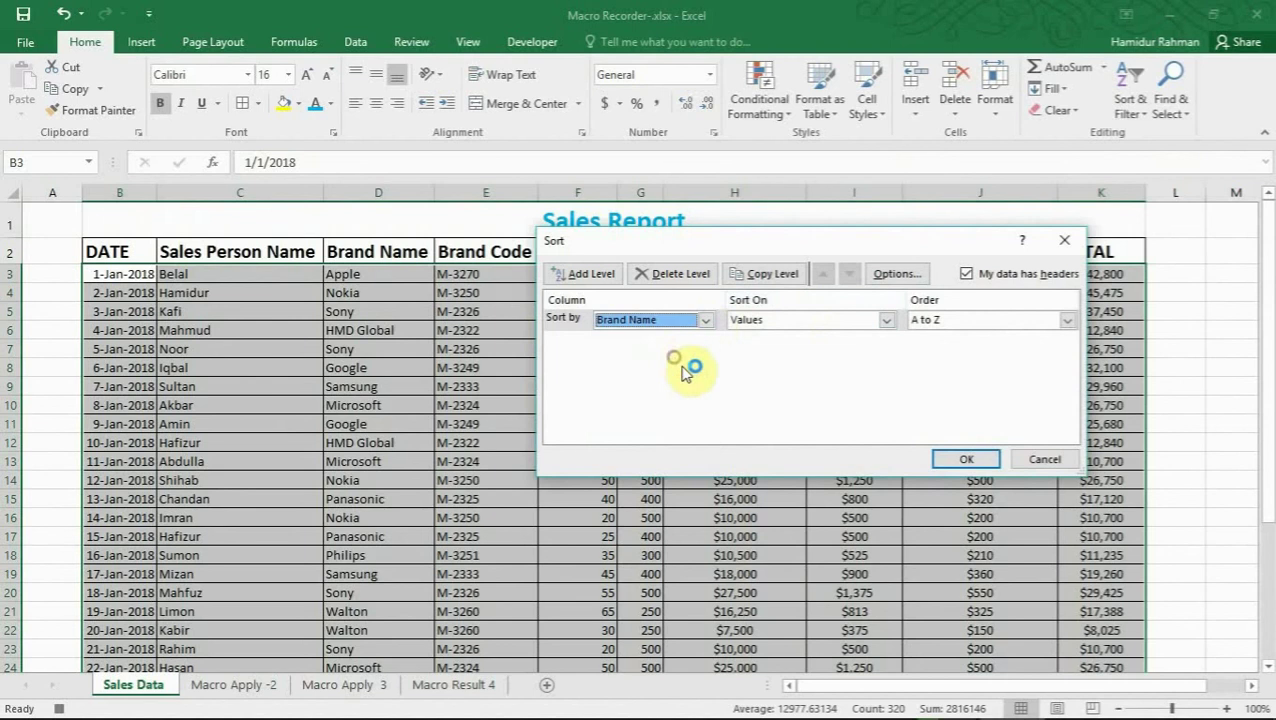
left_click(962, 459)
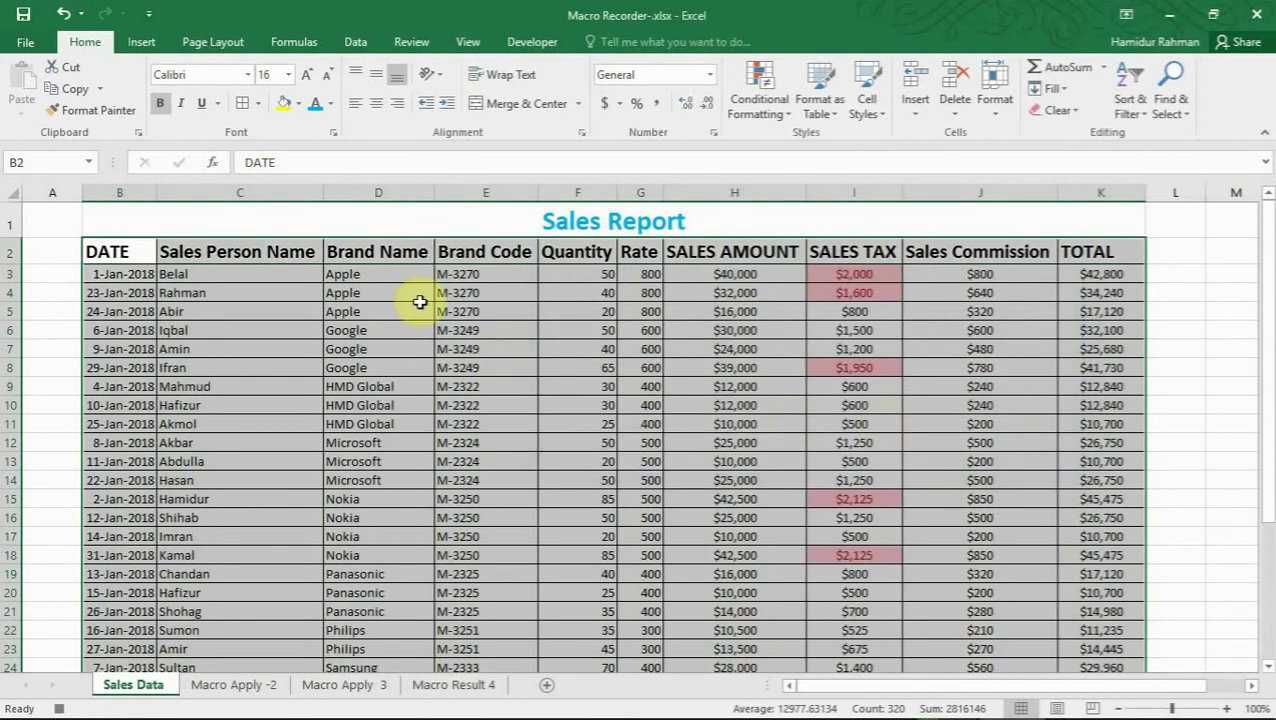
Step: Set up a Sum subtotal for the sorted sales table at each change in Brand Name
left_click(350, 40)
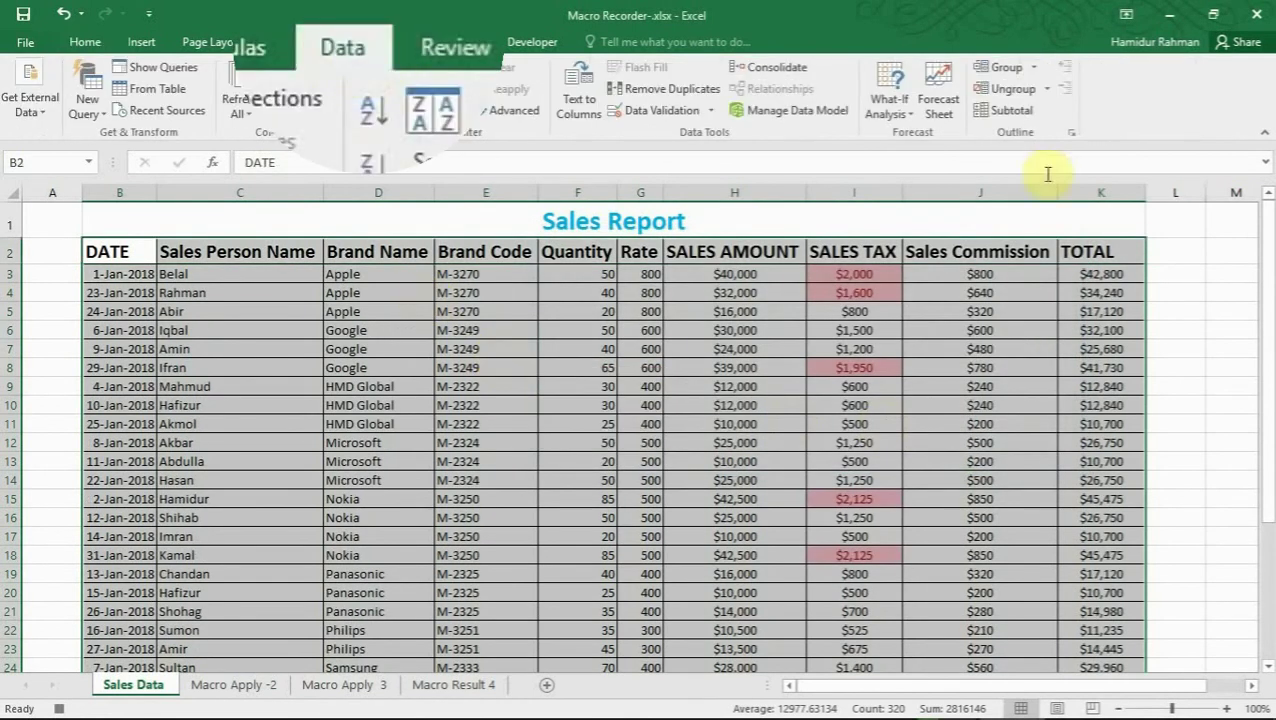
left_click(1011, 110)
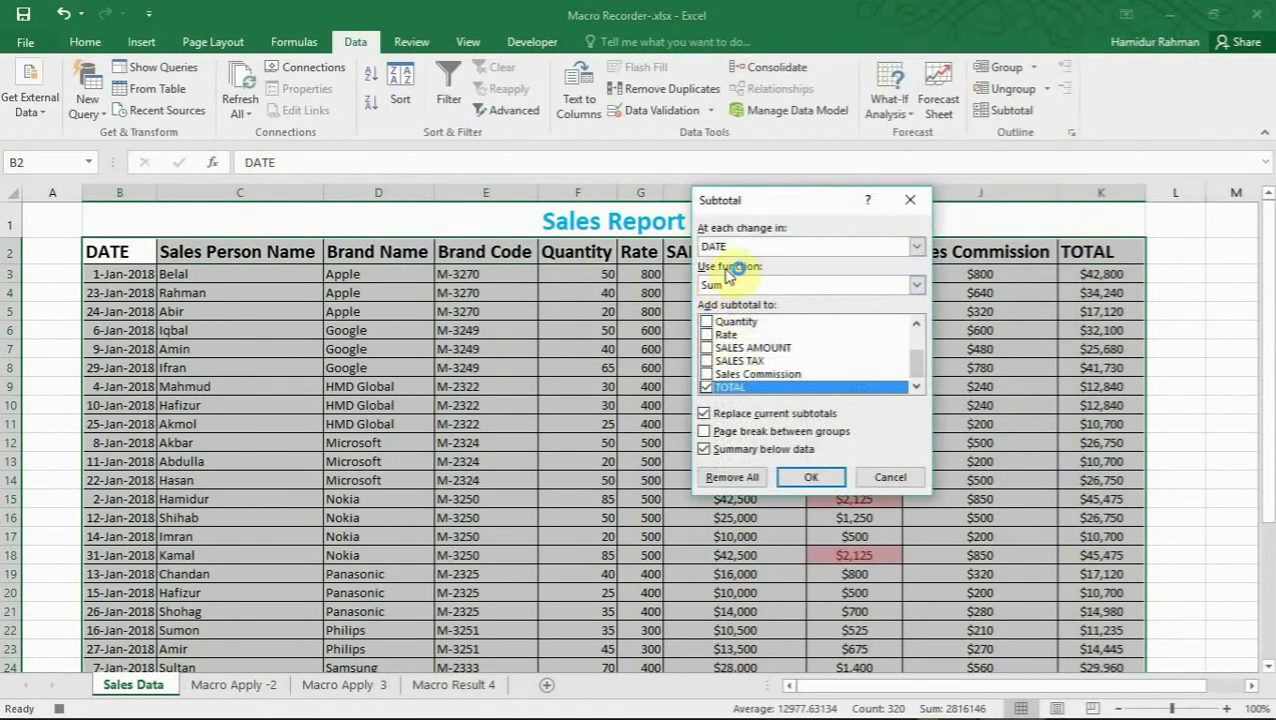
left_click(916, 246)
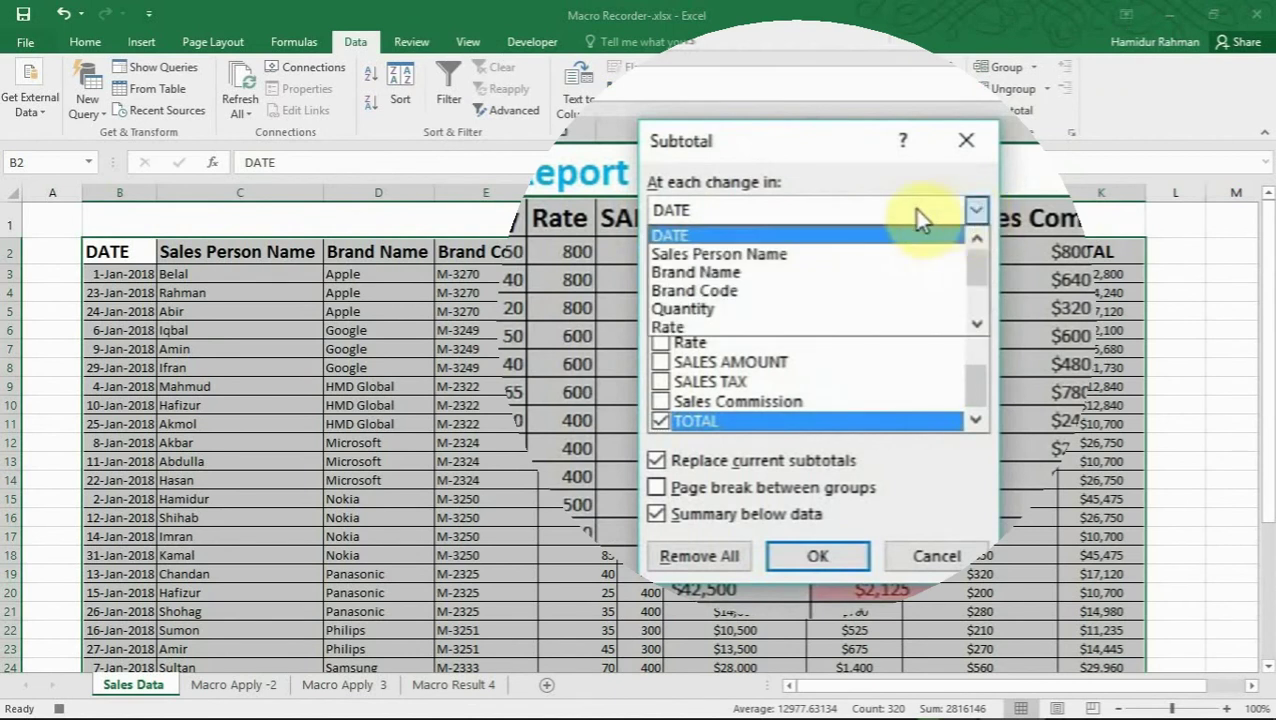
left_click(823, 272)
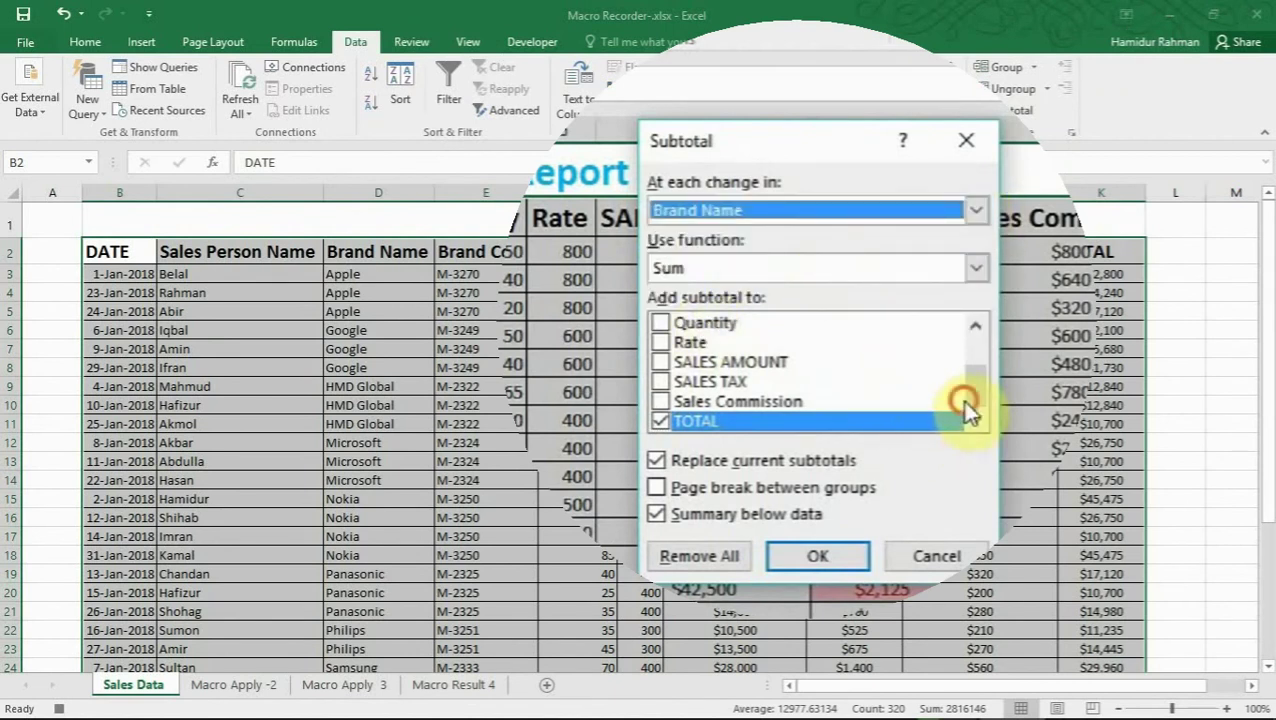
Step: Apply subtotals to Brand Name, Quantity, SALES AMOUNT, SALES TAX and Sales Commission, leaving TOTAL unchecked
left_click_drag(968, 408, 970, 319)
left_click(659, 363)
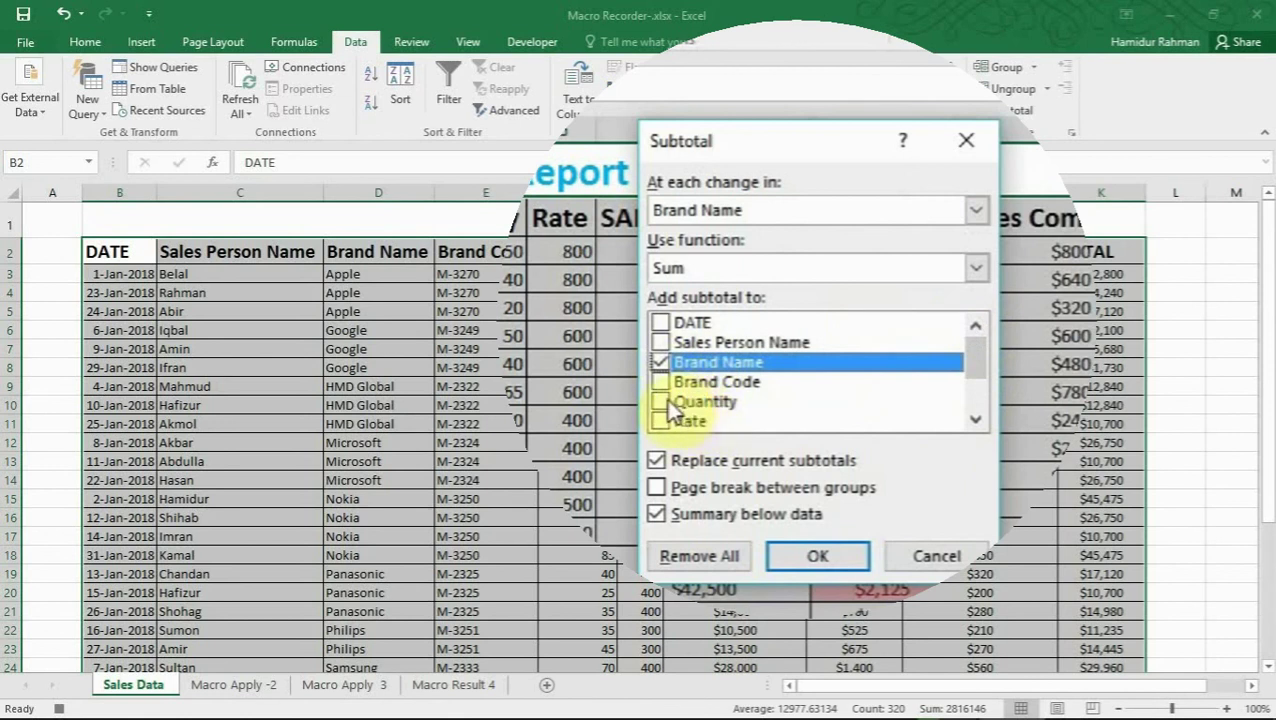
left_click(666, 401)
left_click_drag(972, 356, 952, 392)
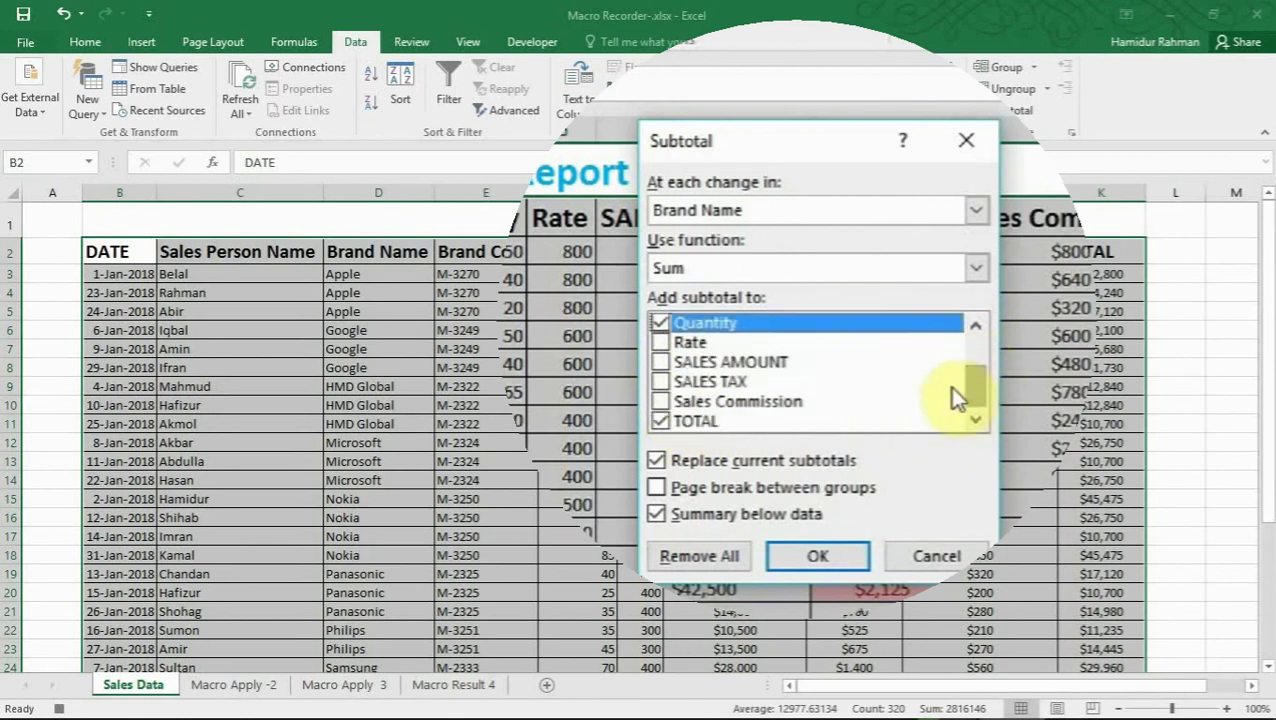
left_click(662, 401)
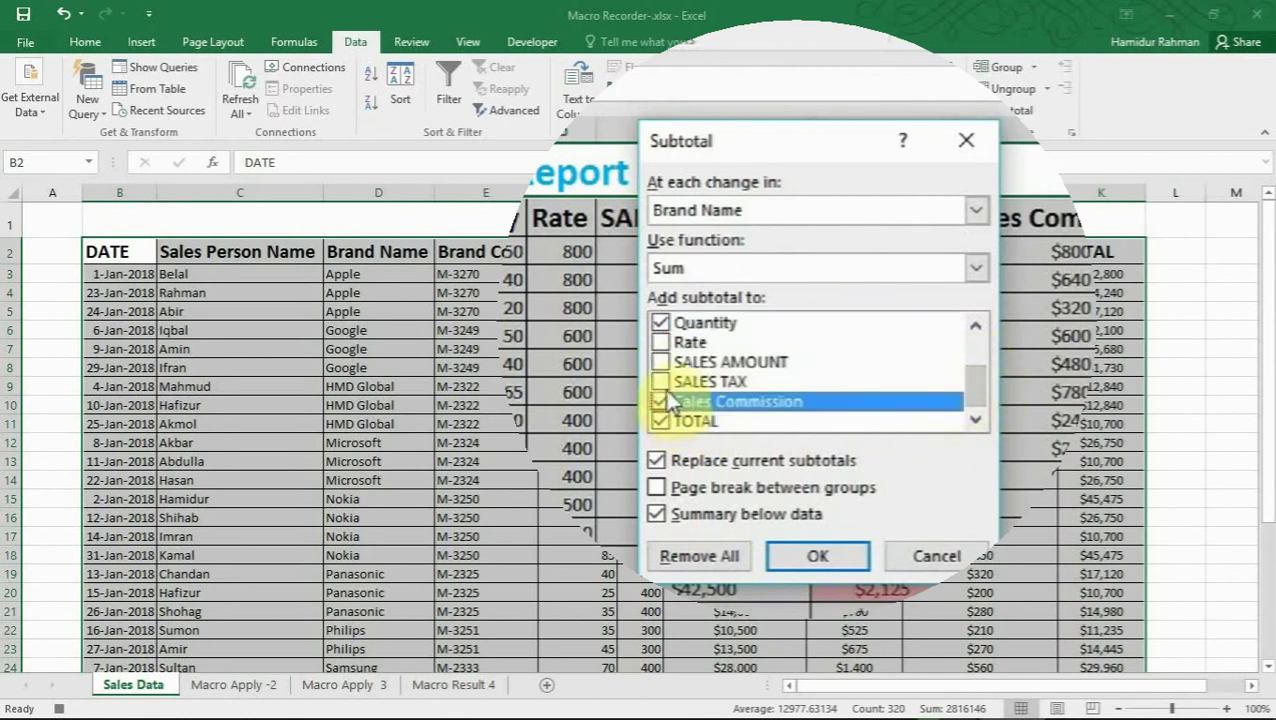
left_click(660, 381)
left_click(660, 362)
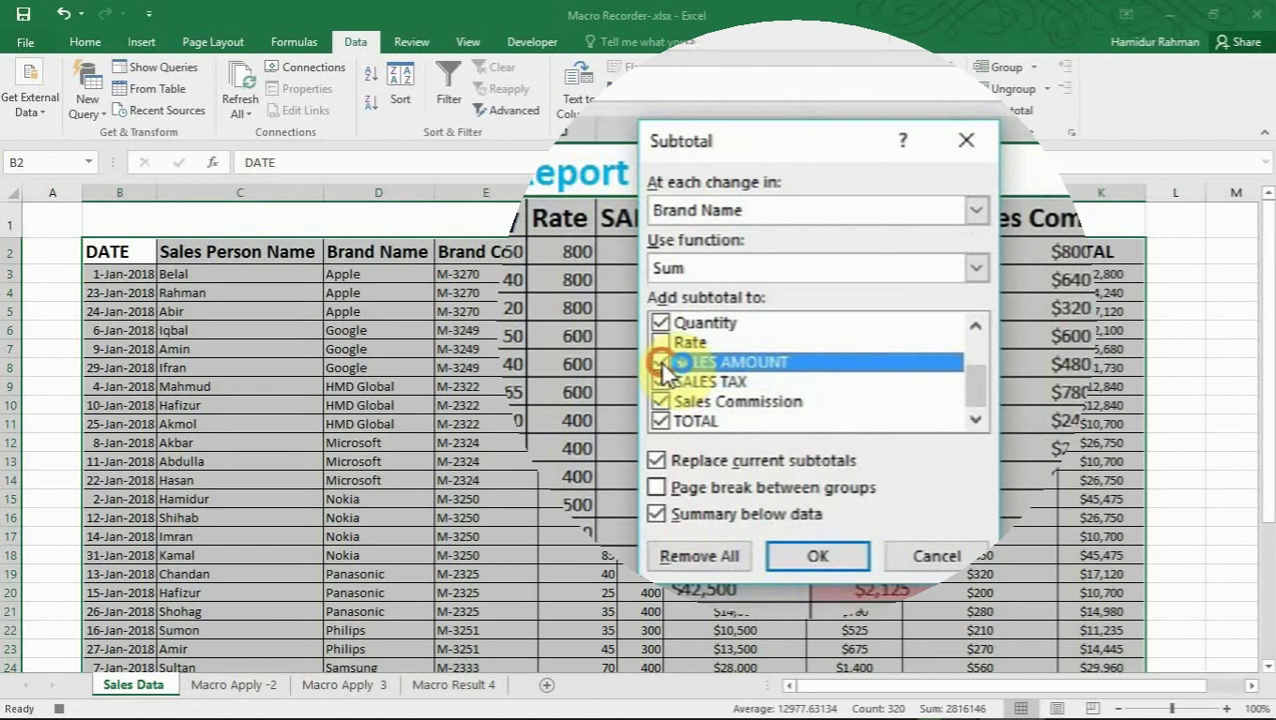
left_click(662, 421)
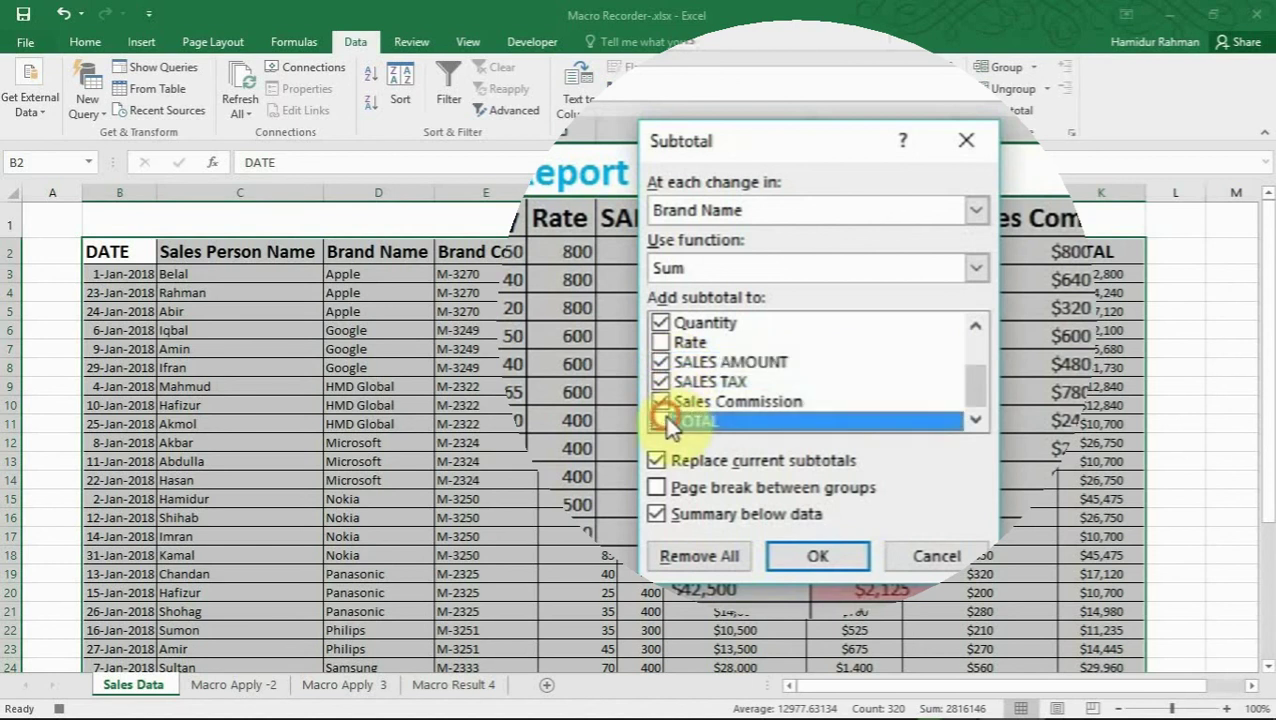
left_click(845, 556)
left_click(508, 443)
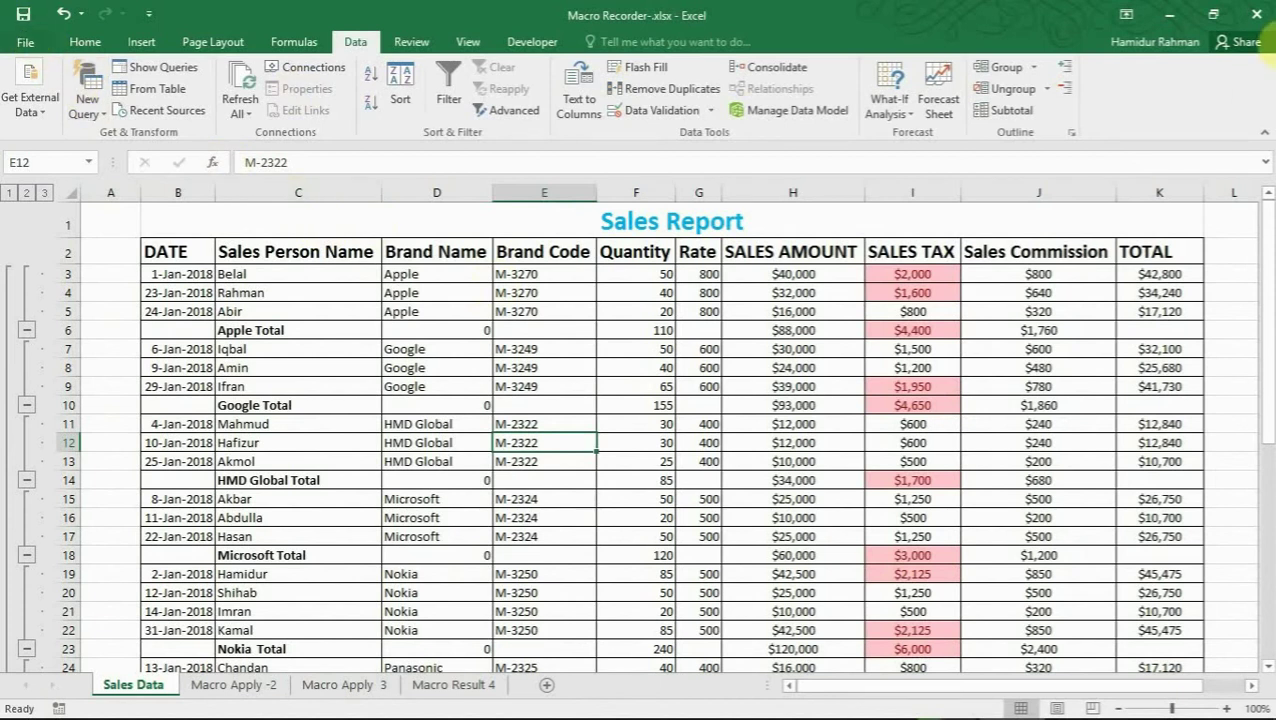
Step: Close the workbook with its changes saved and reopen the Macro Recorder- file from the desktop
left_click(1256, 14)
left_click(508, 424)
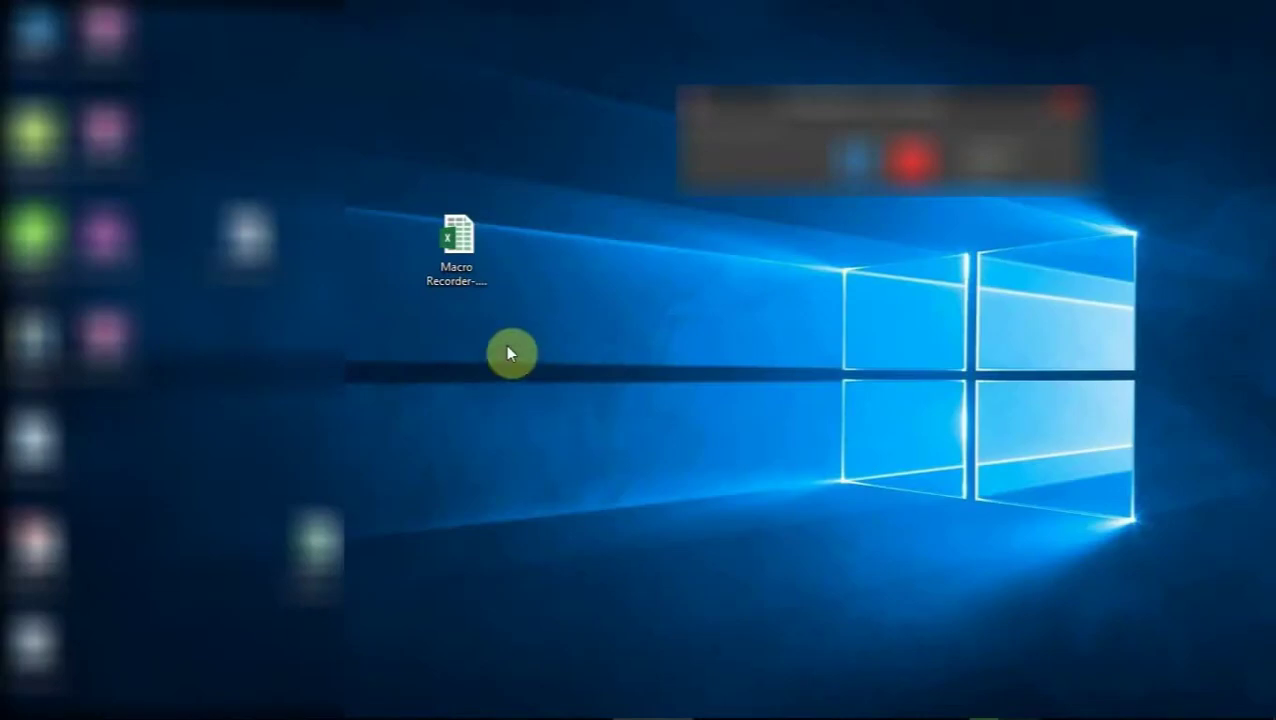
left_click(462, 250)
double_click(462, 254)
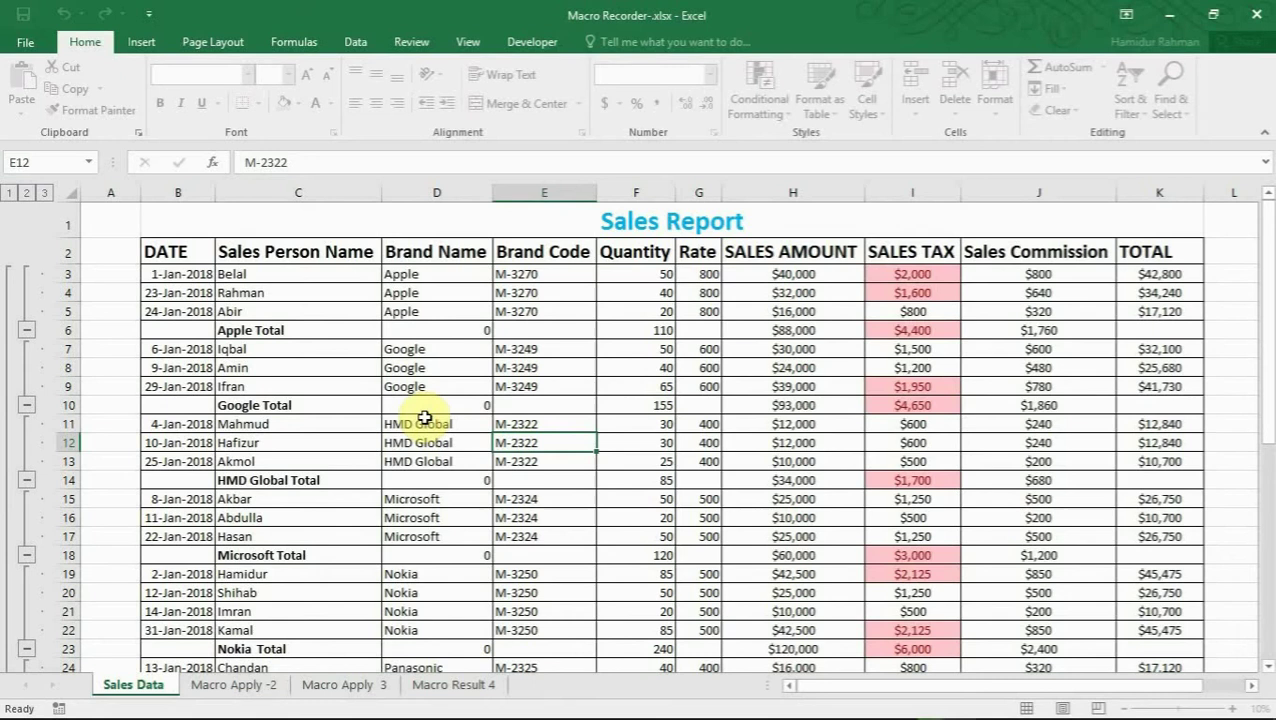
Step: Check the storage location choices for a new macro and cancel without recording
left_click(59, 708)
left_click(957, 349)
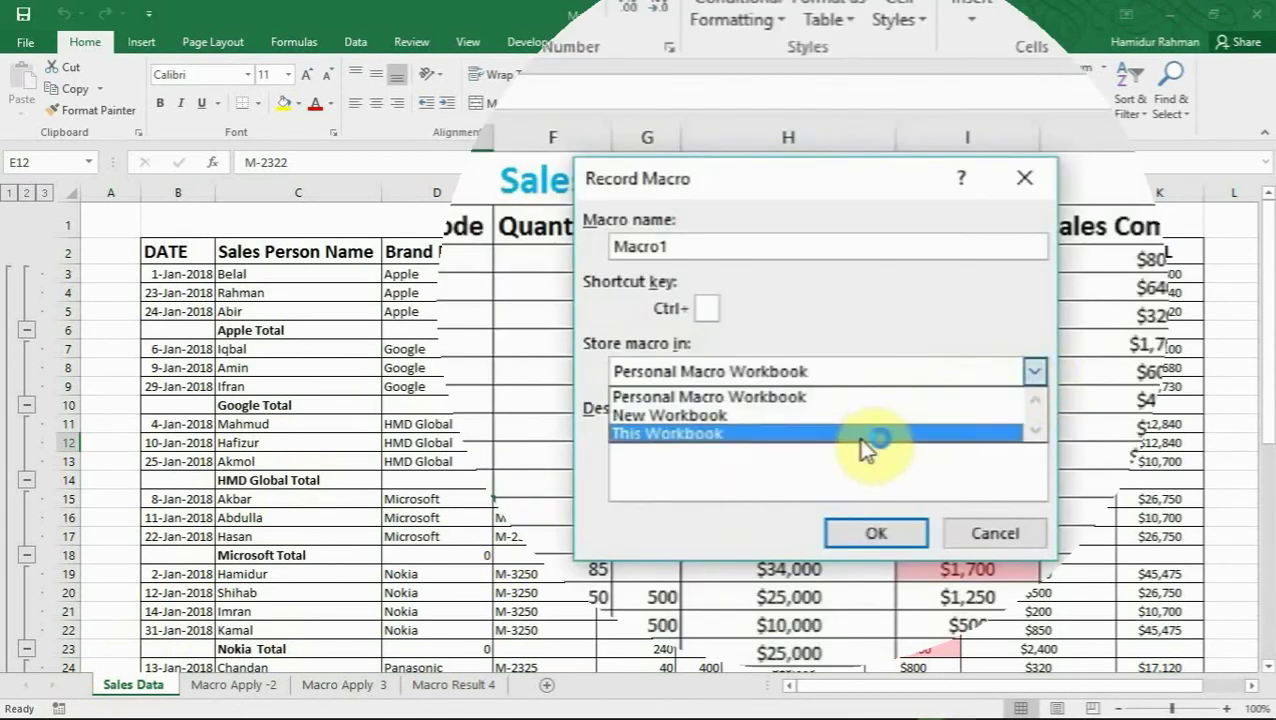
left_click(1030, 536)
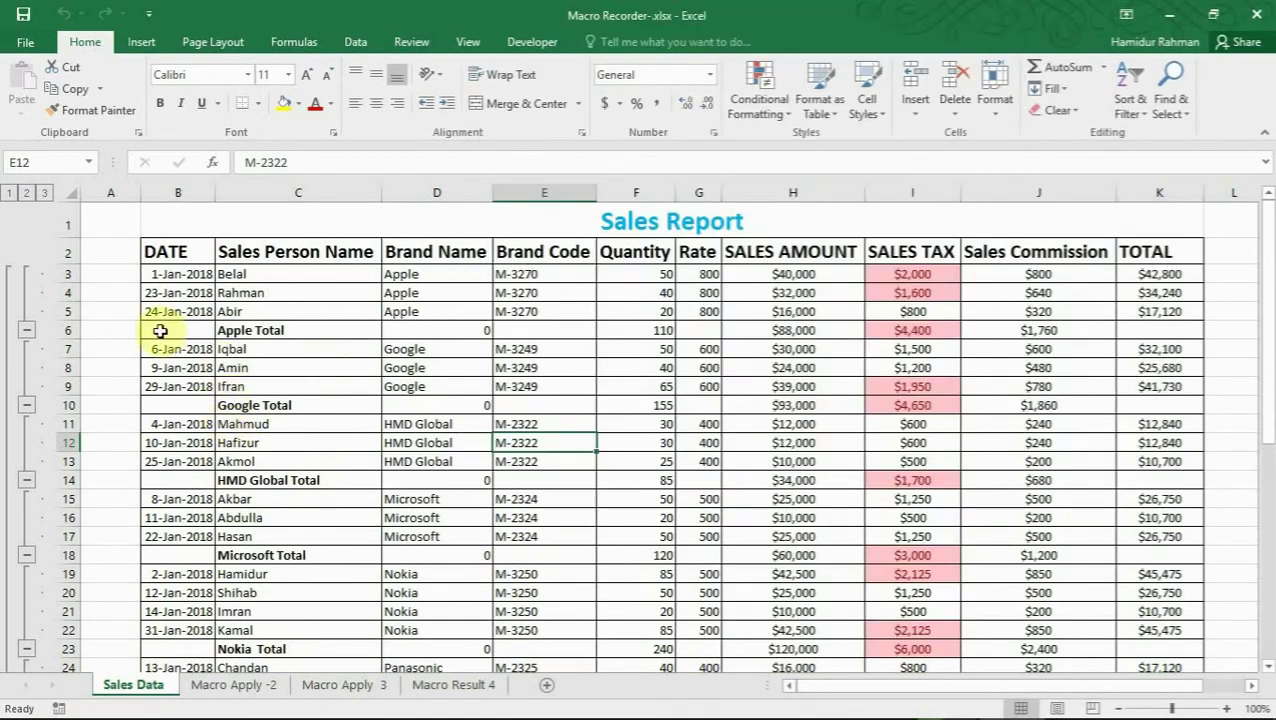
Step: Check the file types offered for saving a copy of the workbook on this PC and leave without saving
left_click(25, 41)
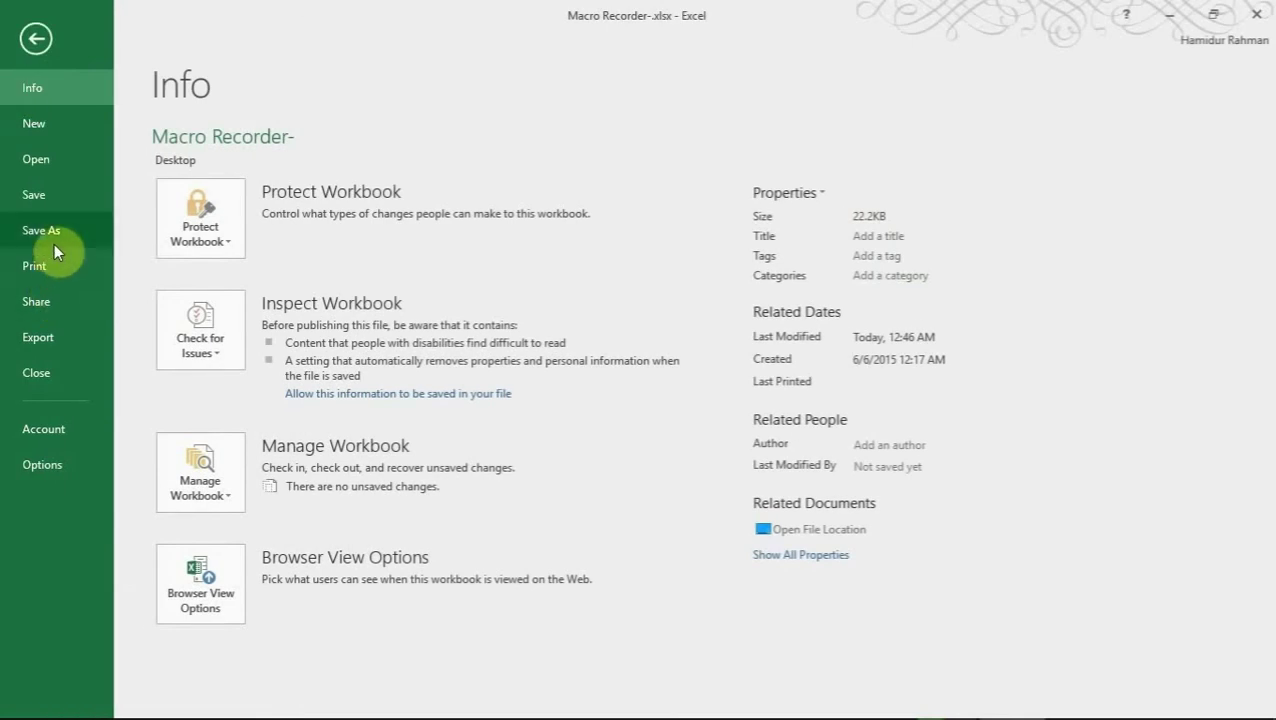
left_click(52, 234)
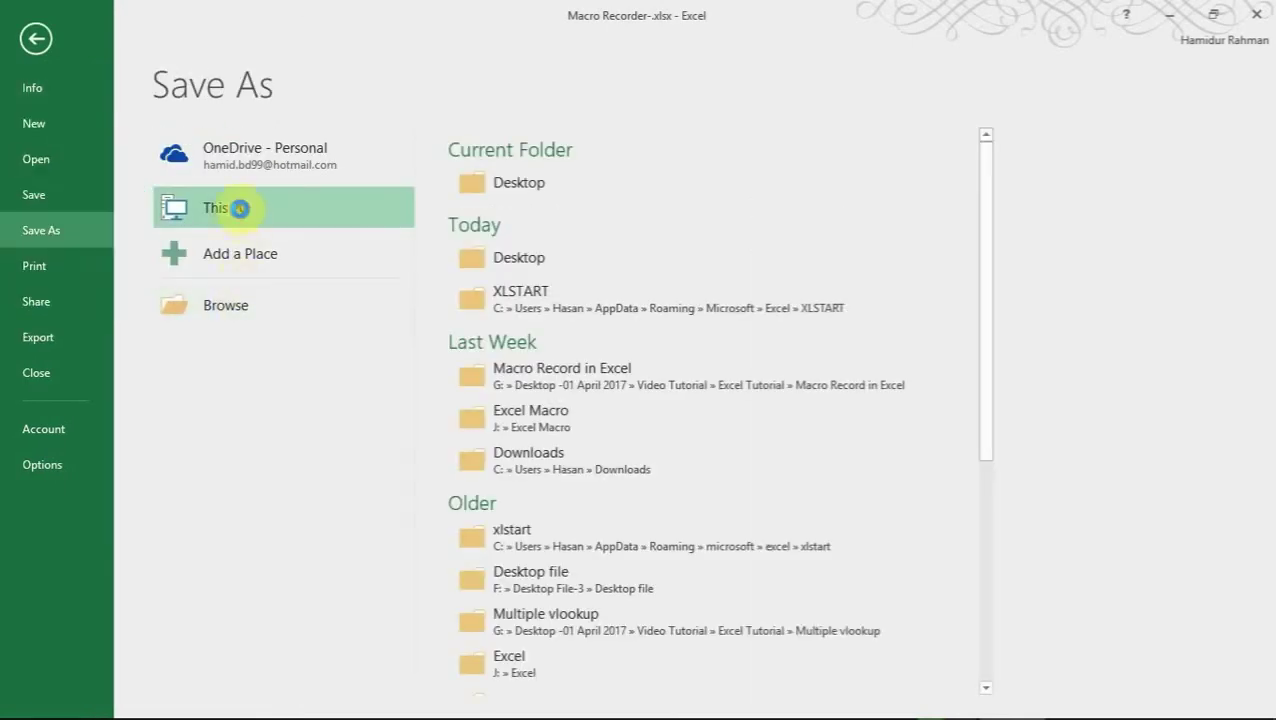
double_click(240, 208)
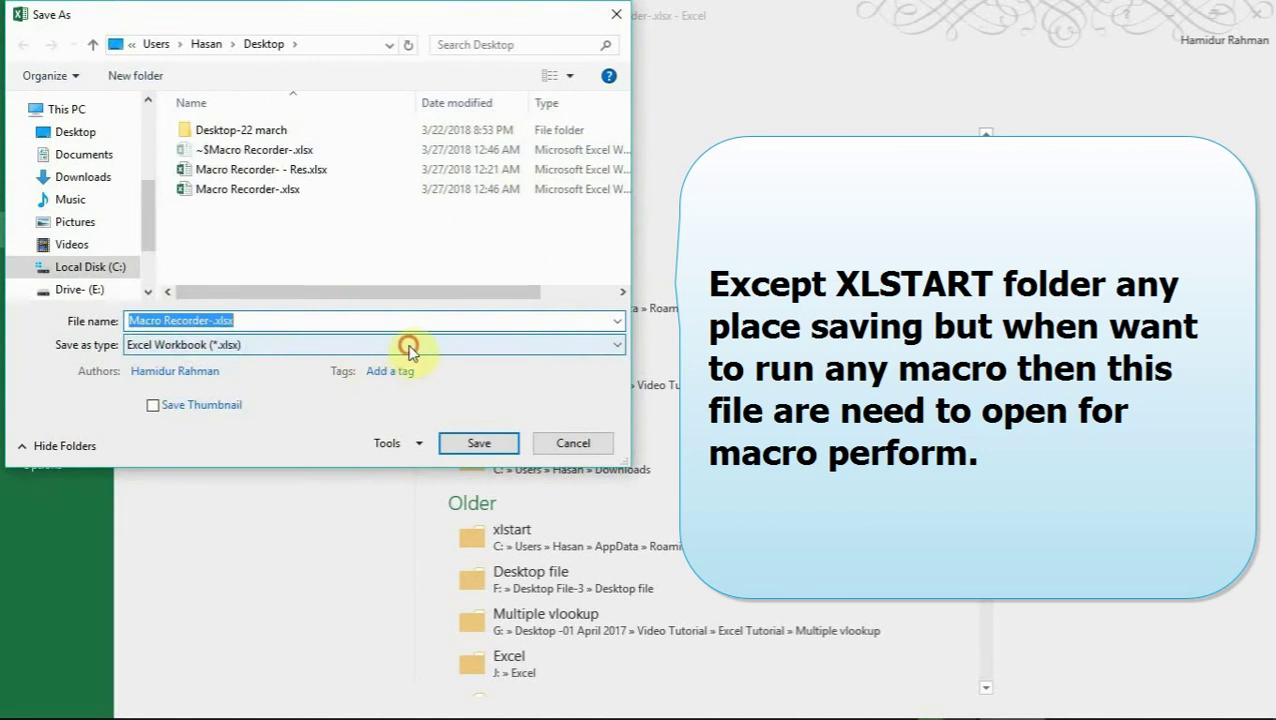
left_click(409, 345)
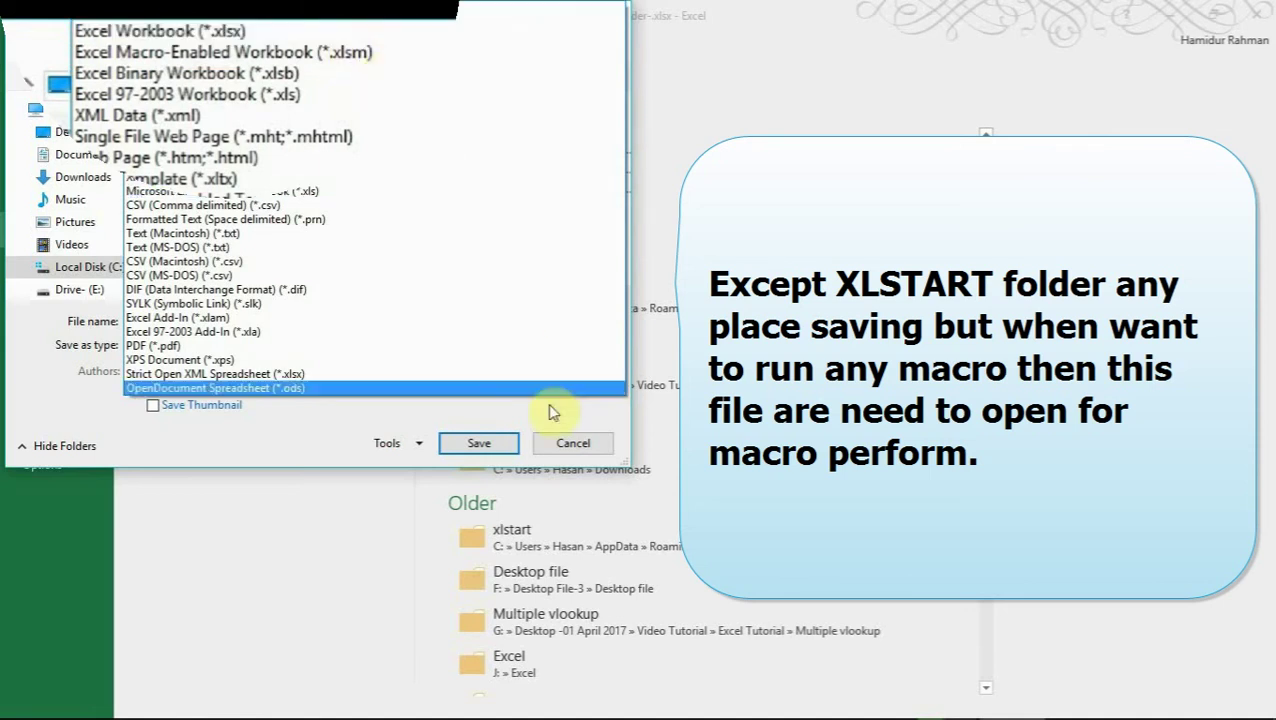
key("Escape")
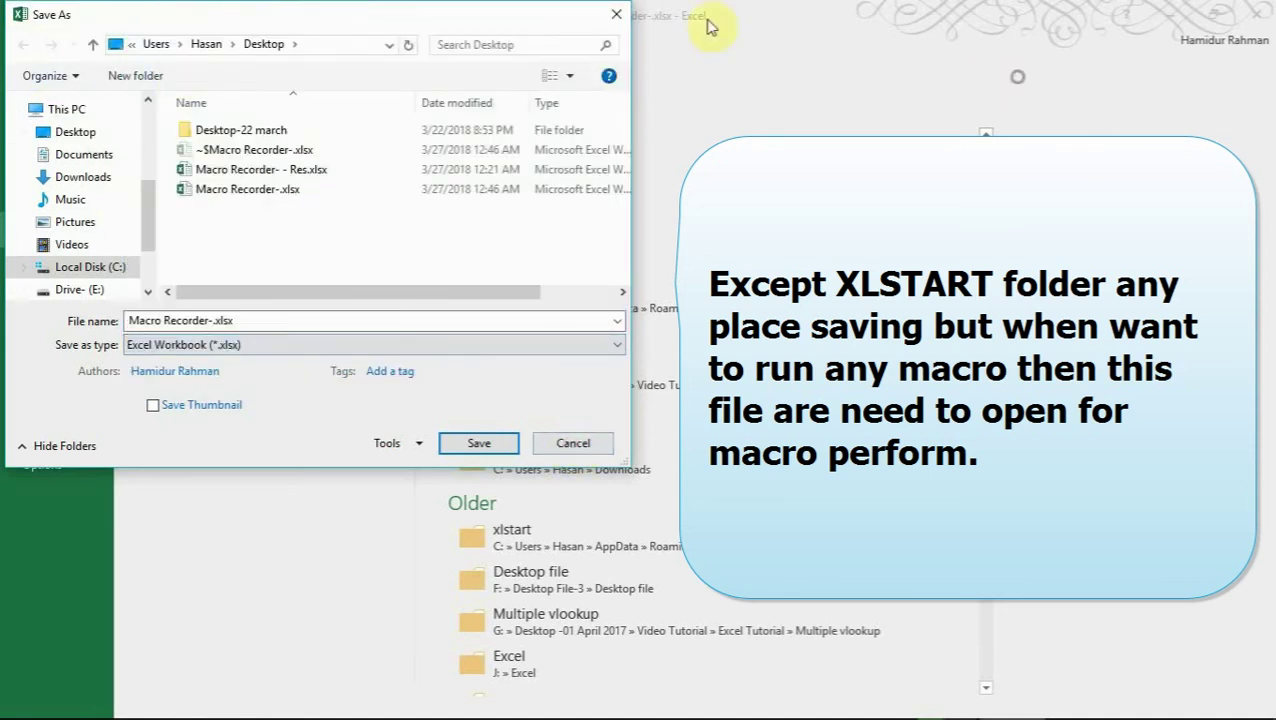
key("Escape")
left_click(39, 40)
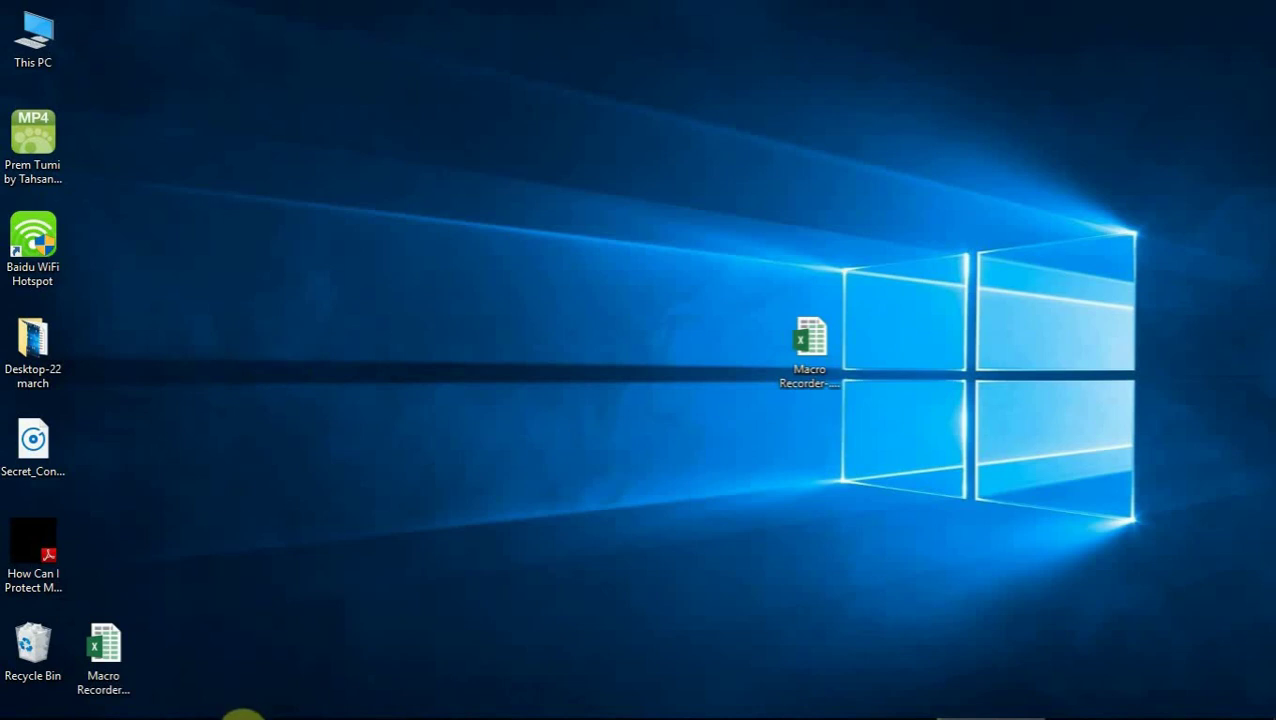
Step: Open the %appdata%\microsoft\excel\xlstart folder with the Run command to inspect where personal macros are stored, and close it
key("super+r")
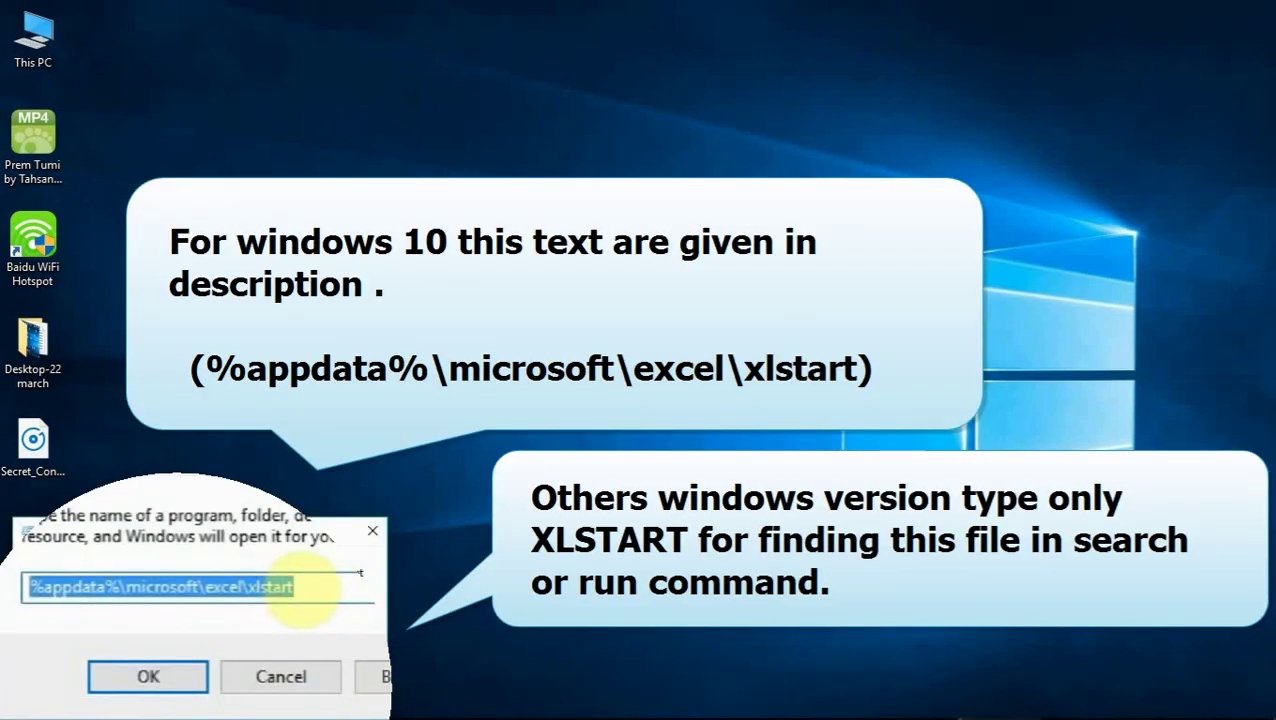
left_click(162, 676)
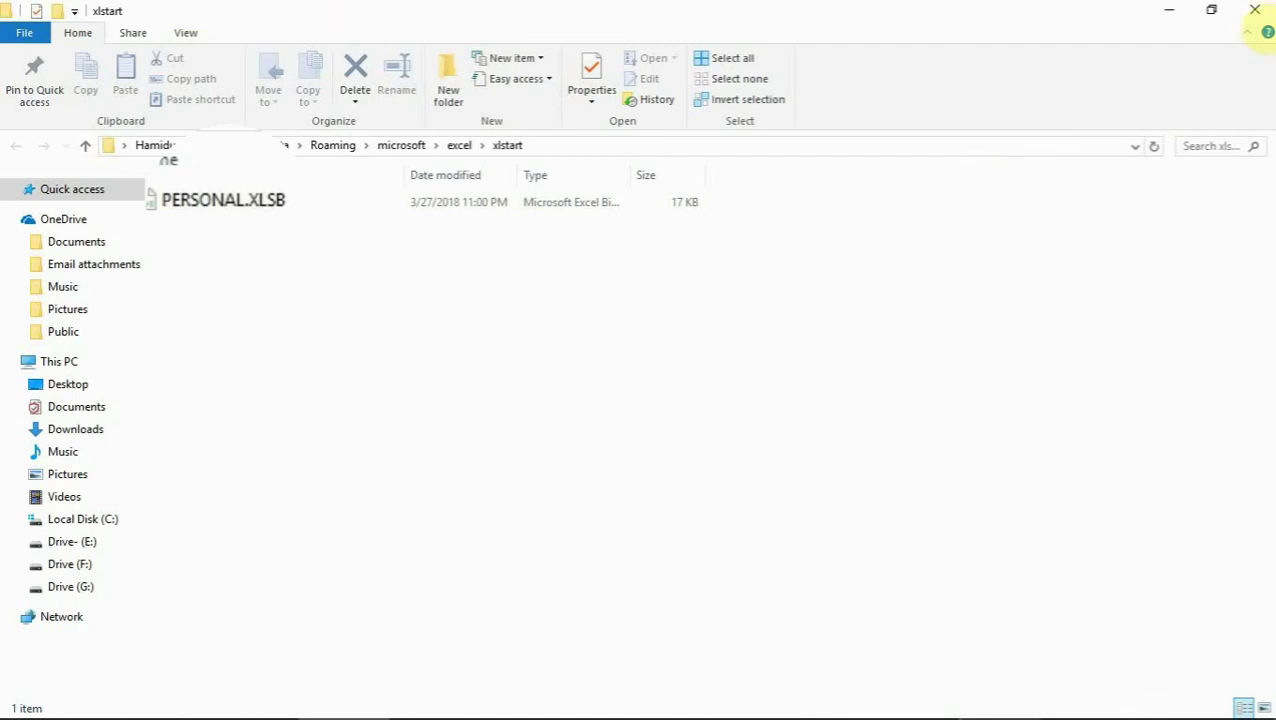
left_click(1255, 10)
Step: Open the Macro Recorder- workbook from the desktop and run the PERSONAL.XLSB!Monthlysalesdata macro on the Sales Report sheet
left_click(833, 376)
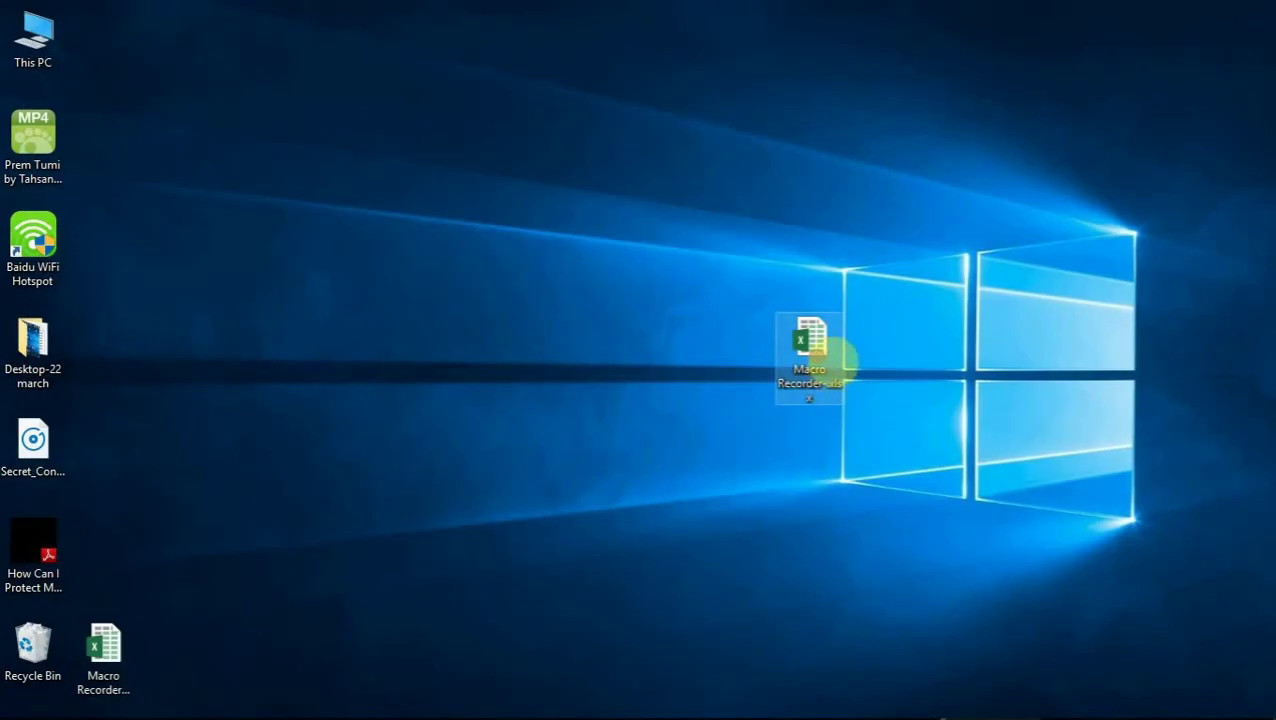
double_click(833, 357)
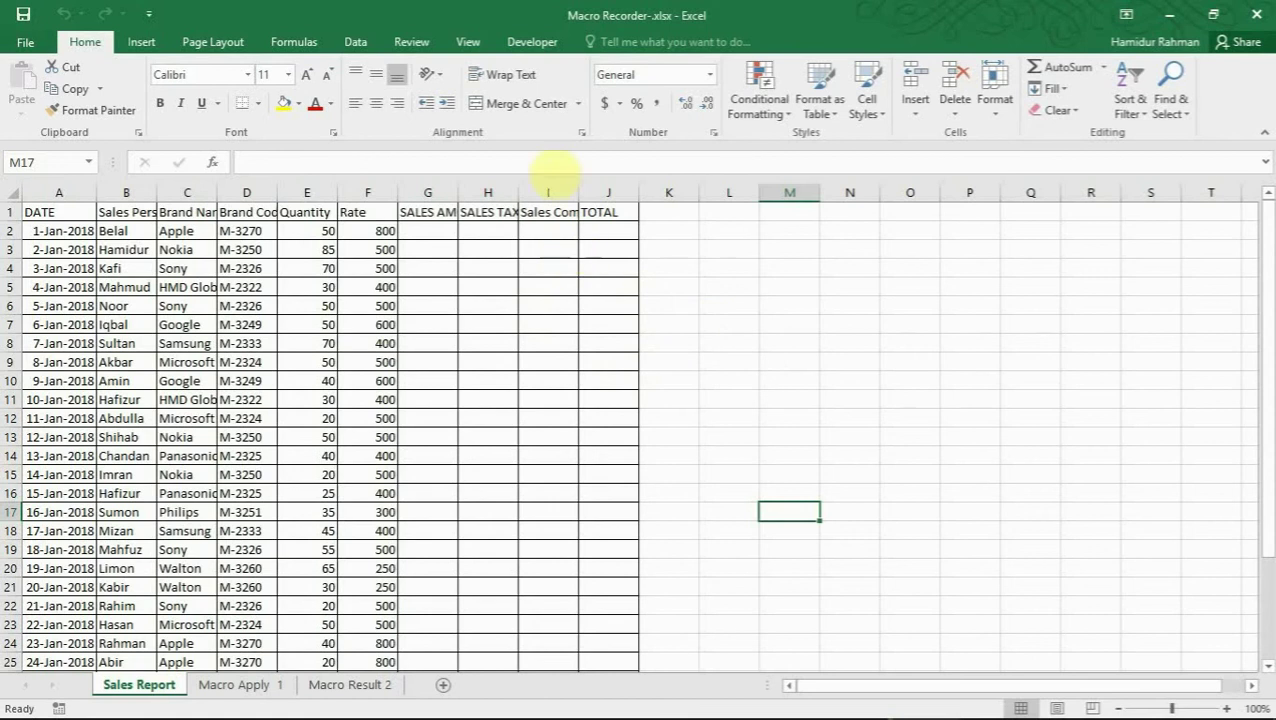
left_click(527, 42)
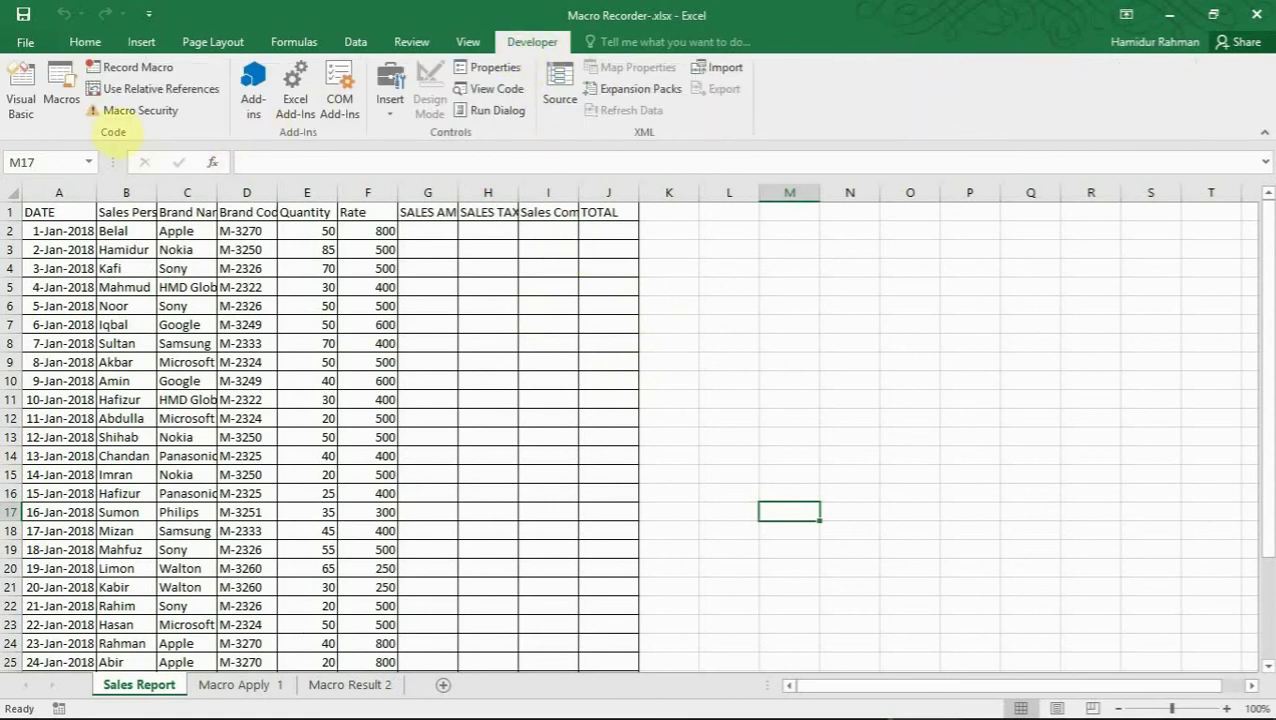
left_click(60, 95)
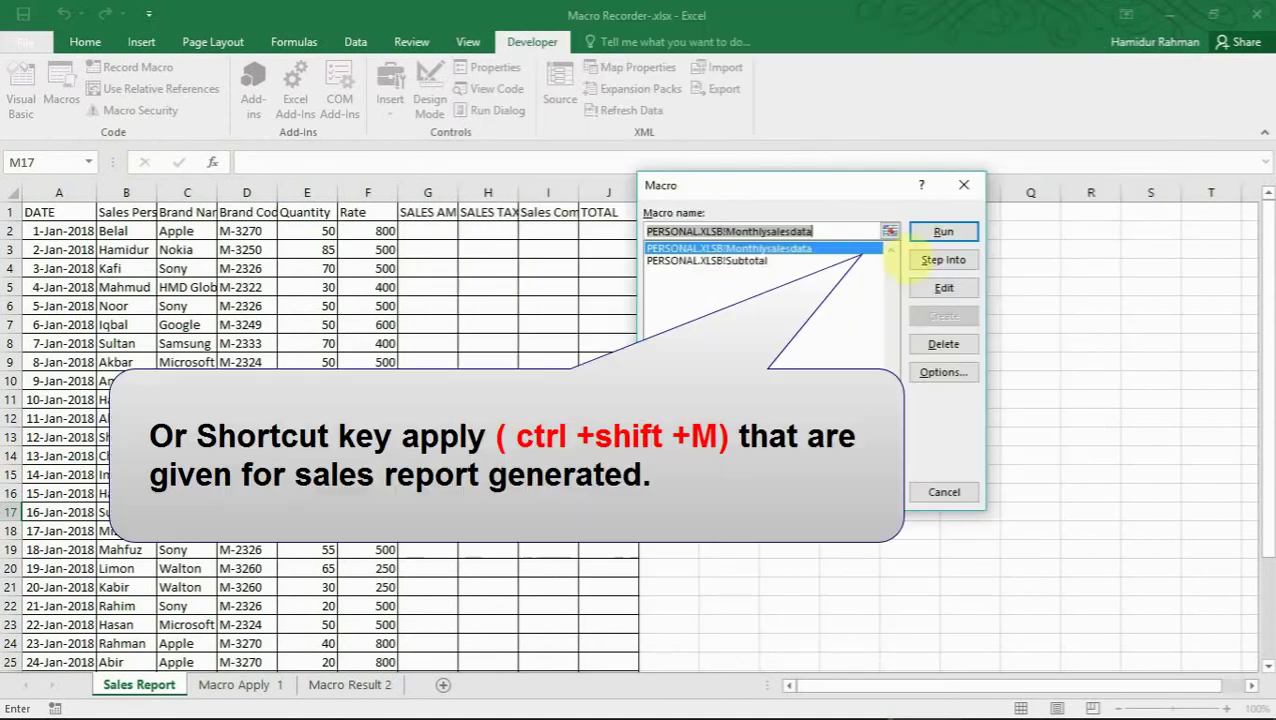
left_click(935, 230)
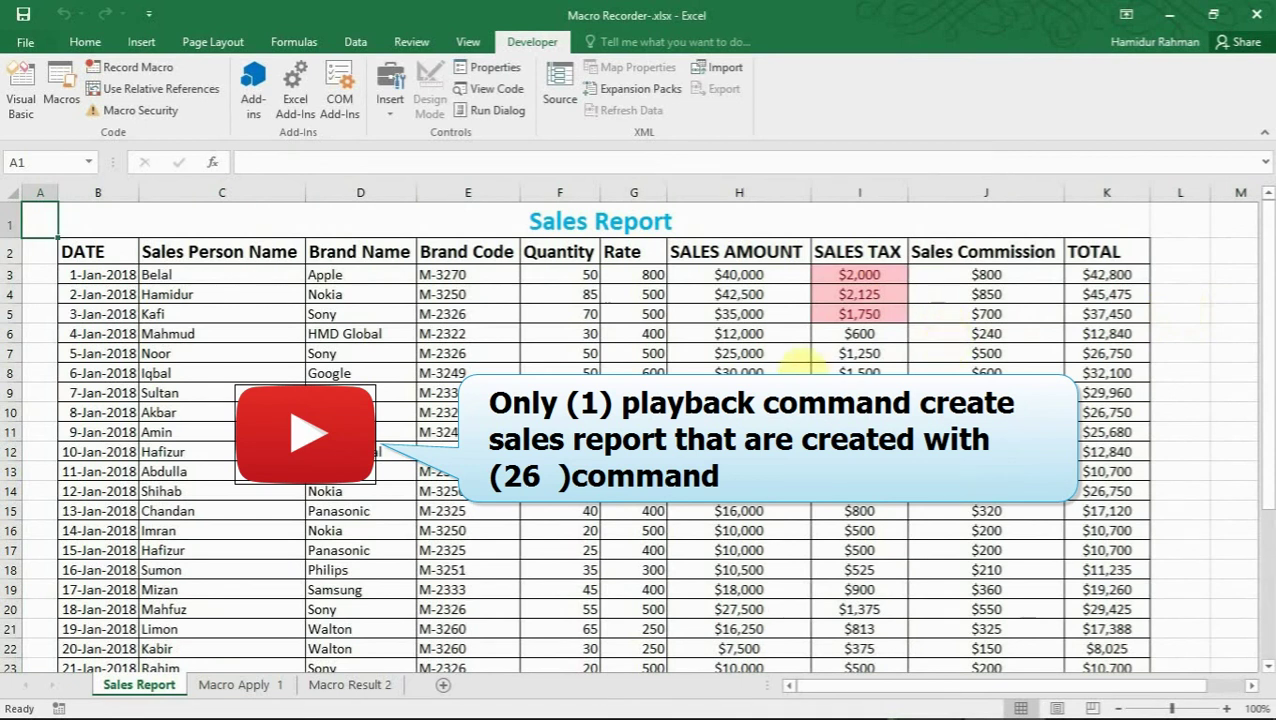
Step: Run the PERSONAL.XLSB!Subtotal macro on the formatted sales table to add the brand subtotals
left_click(545, 376)
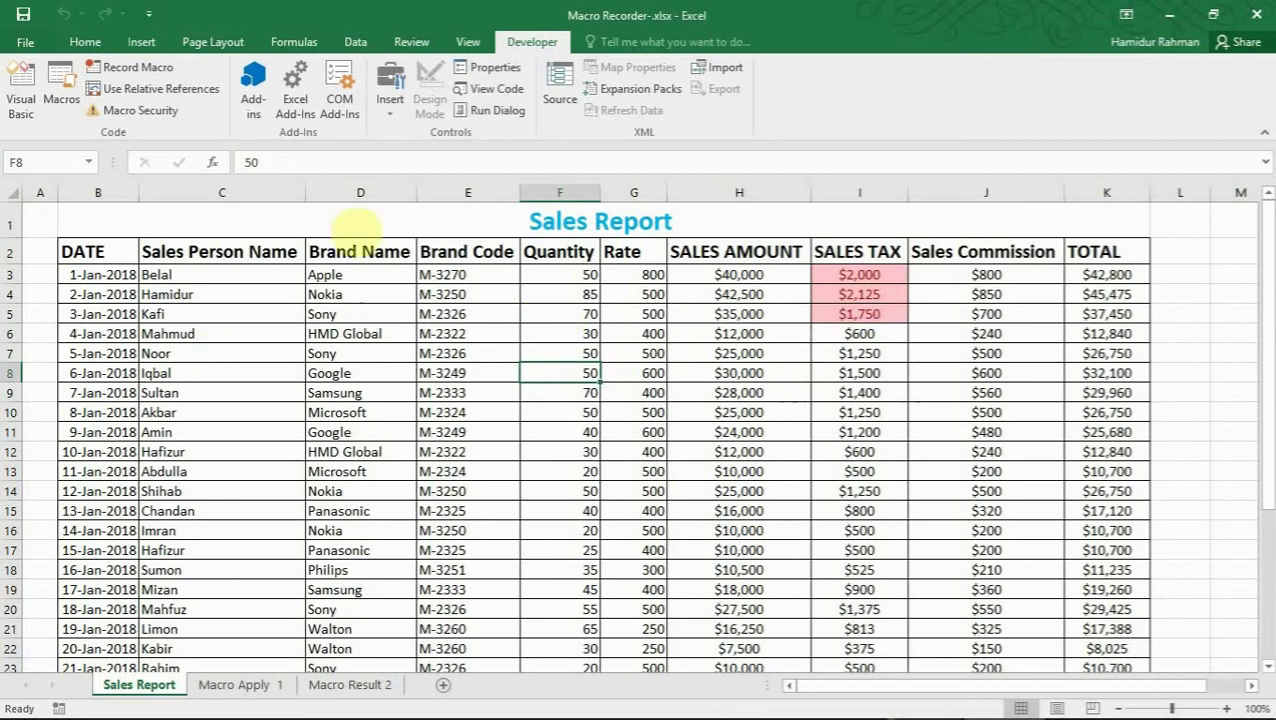
left_click(60, 100)
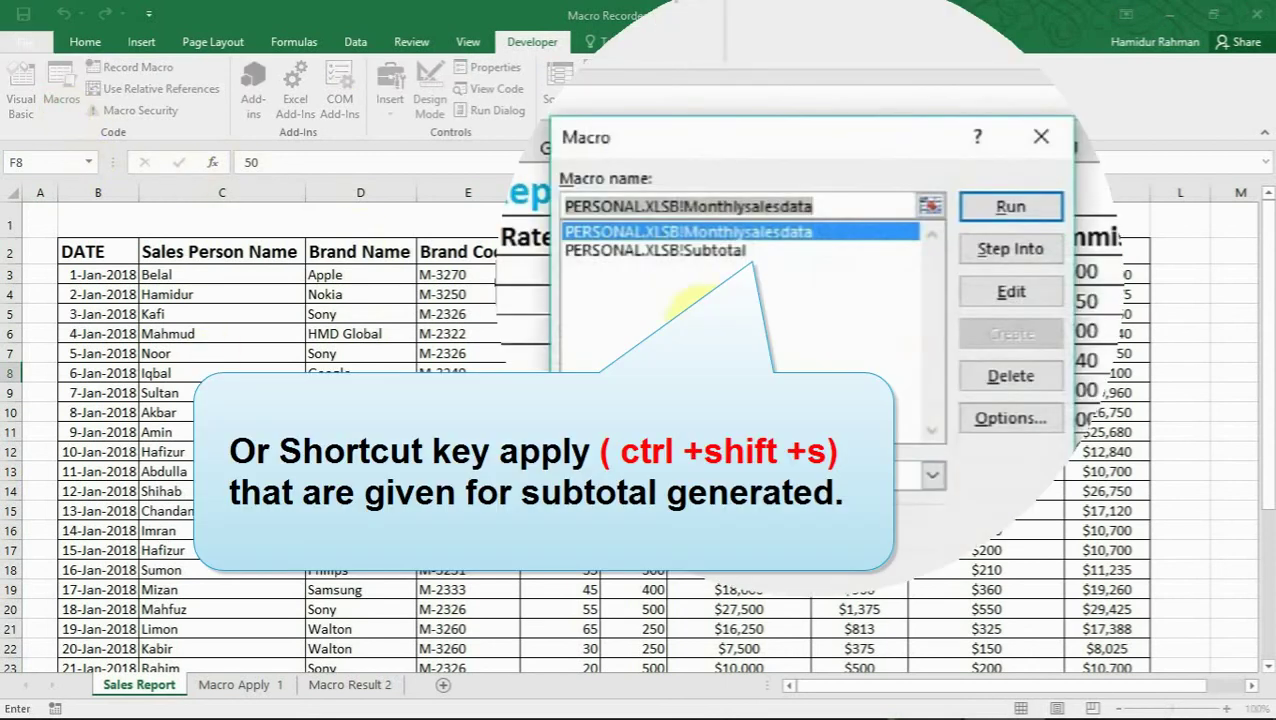
left_click(672, 250)
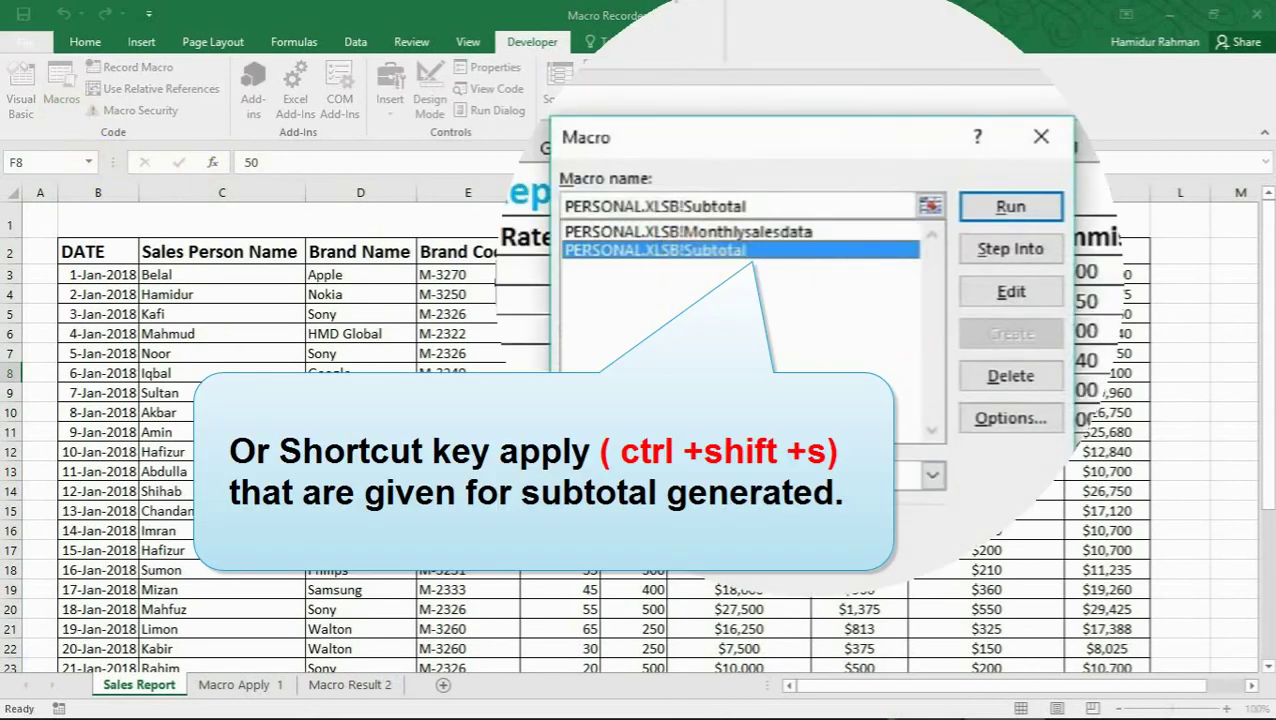
left_click(1010, 206)
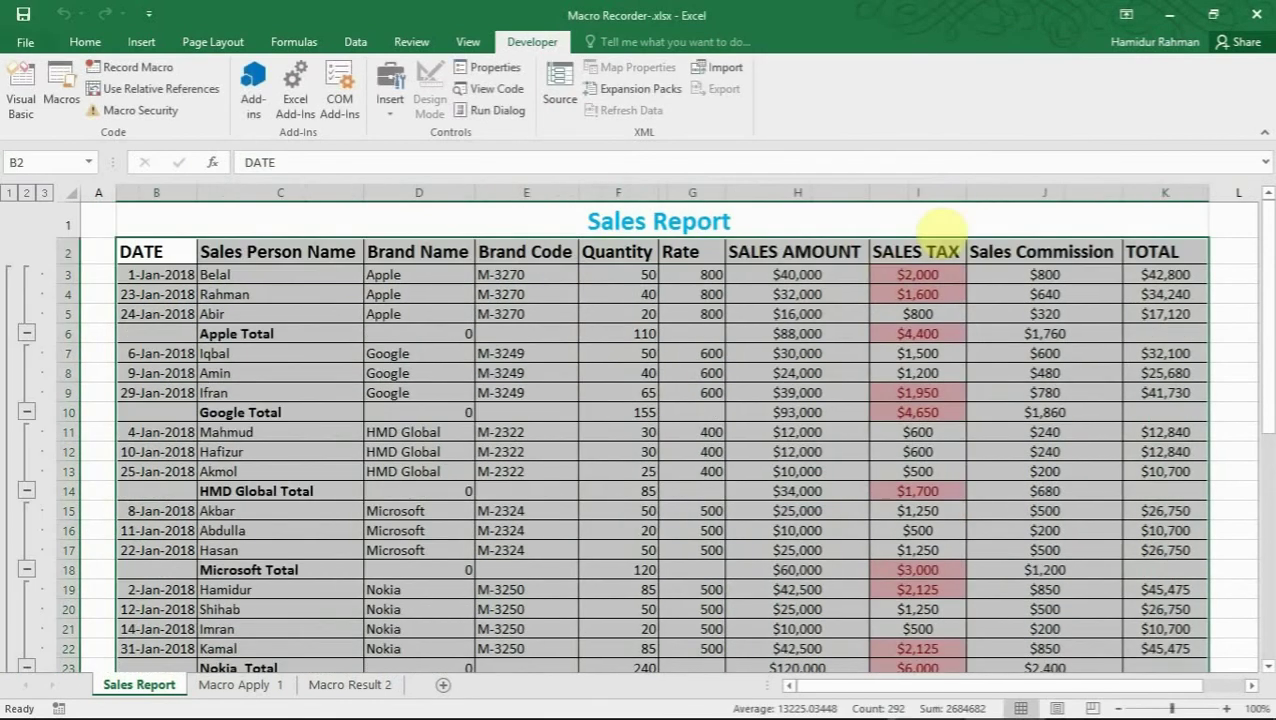
left_click(650, 410)
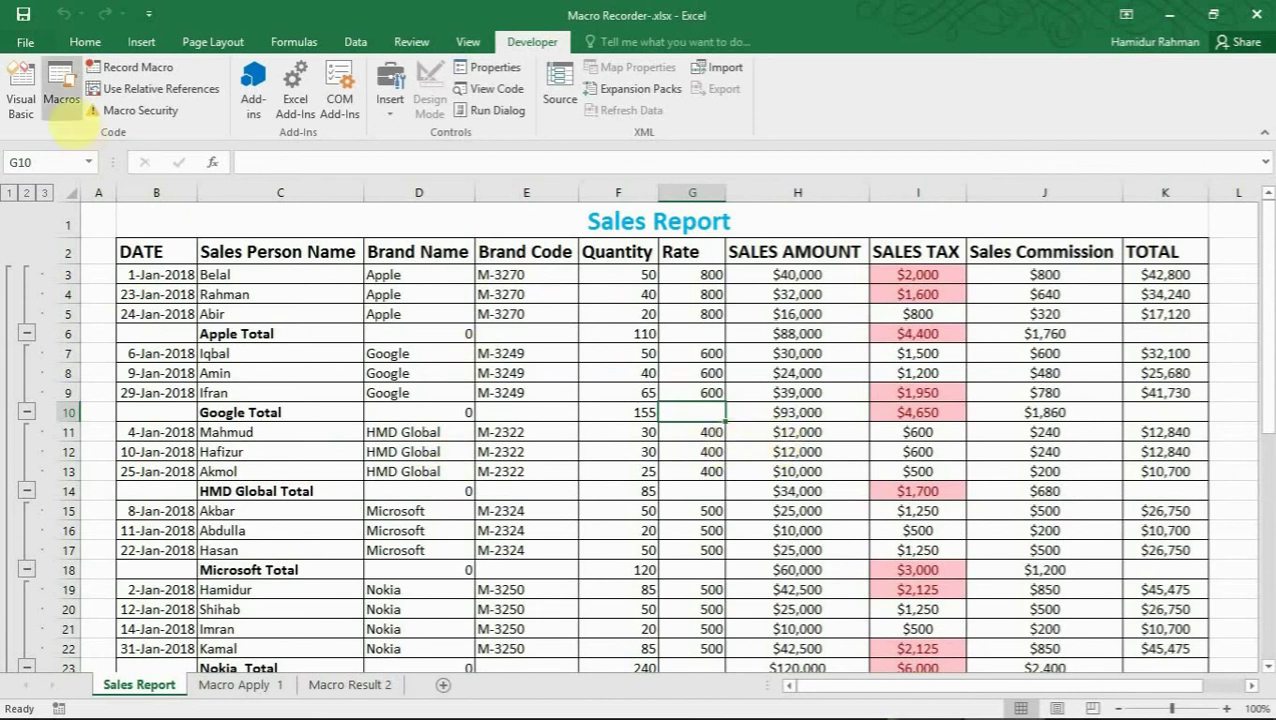
Step: Step into the Monthlysalesdata macro to examine its recorded VBA code, and close the editor, stopping the debugger
left_click(60, 100)
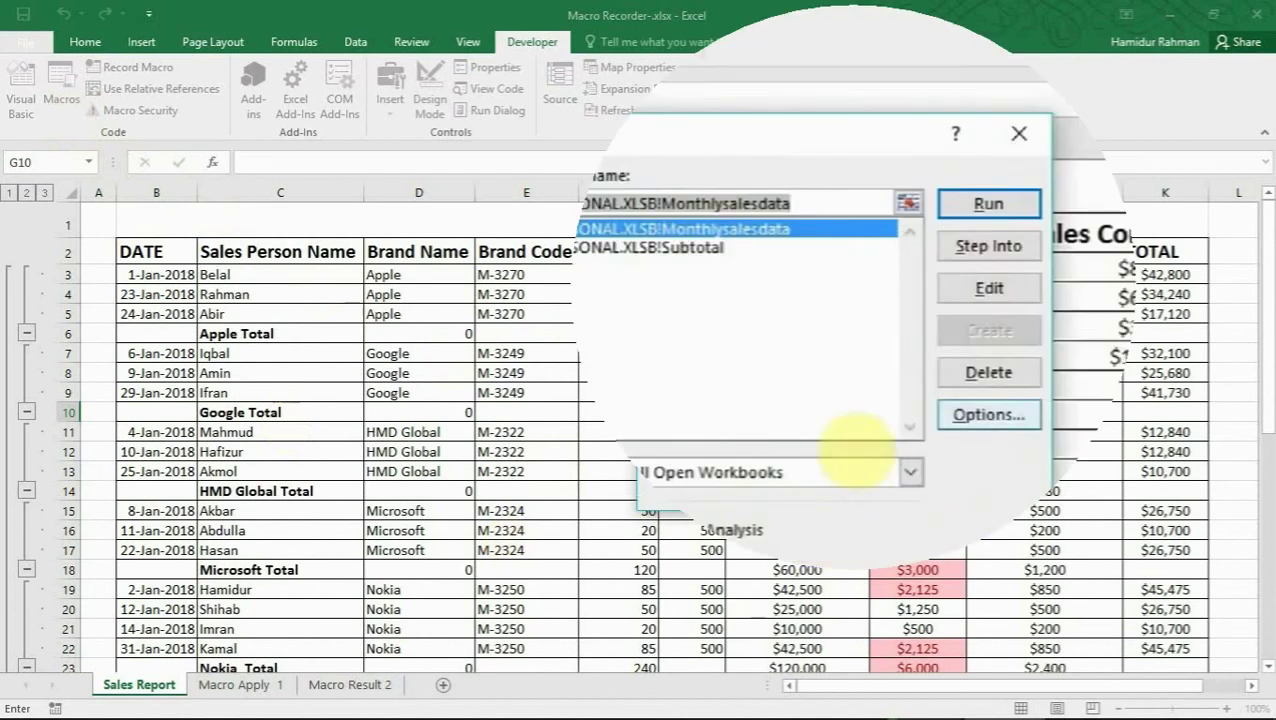
left_click(985, 246)
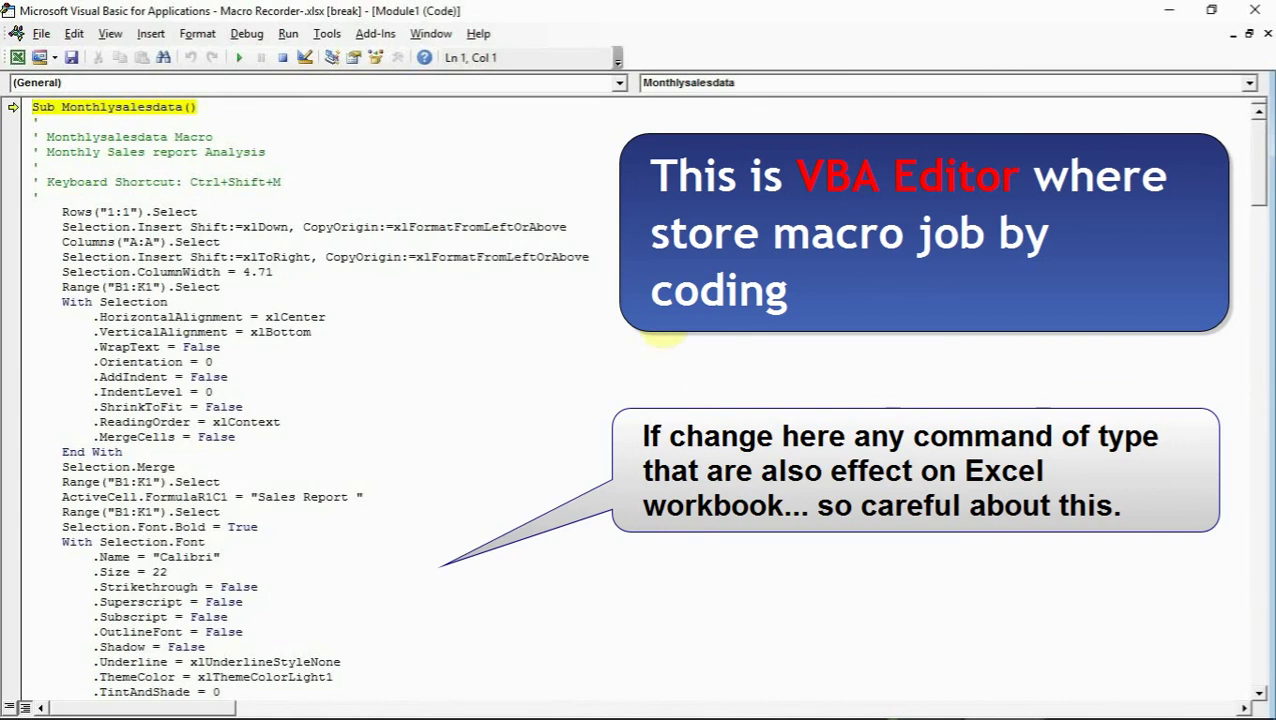
scroll(663, 340, "down", 3)
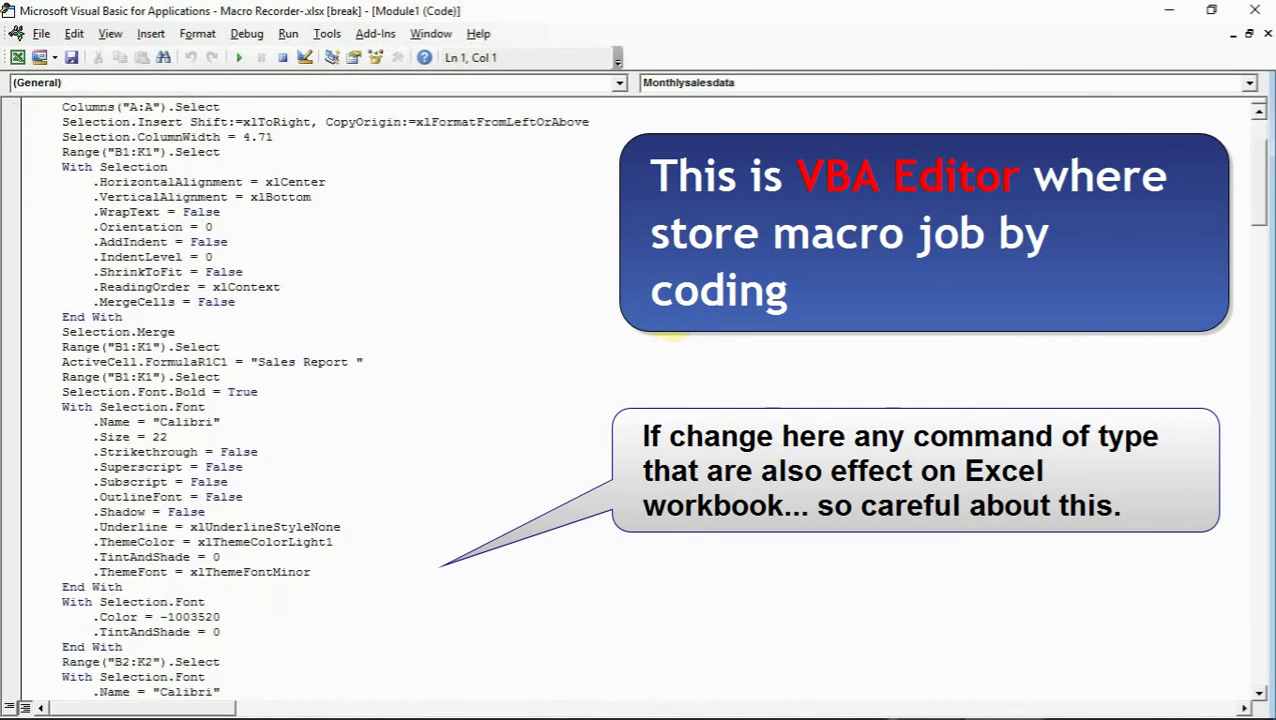
scroll(672, 340, "down", 2)
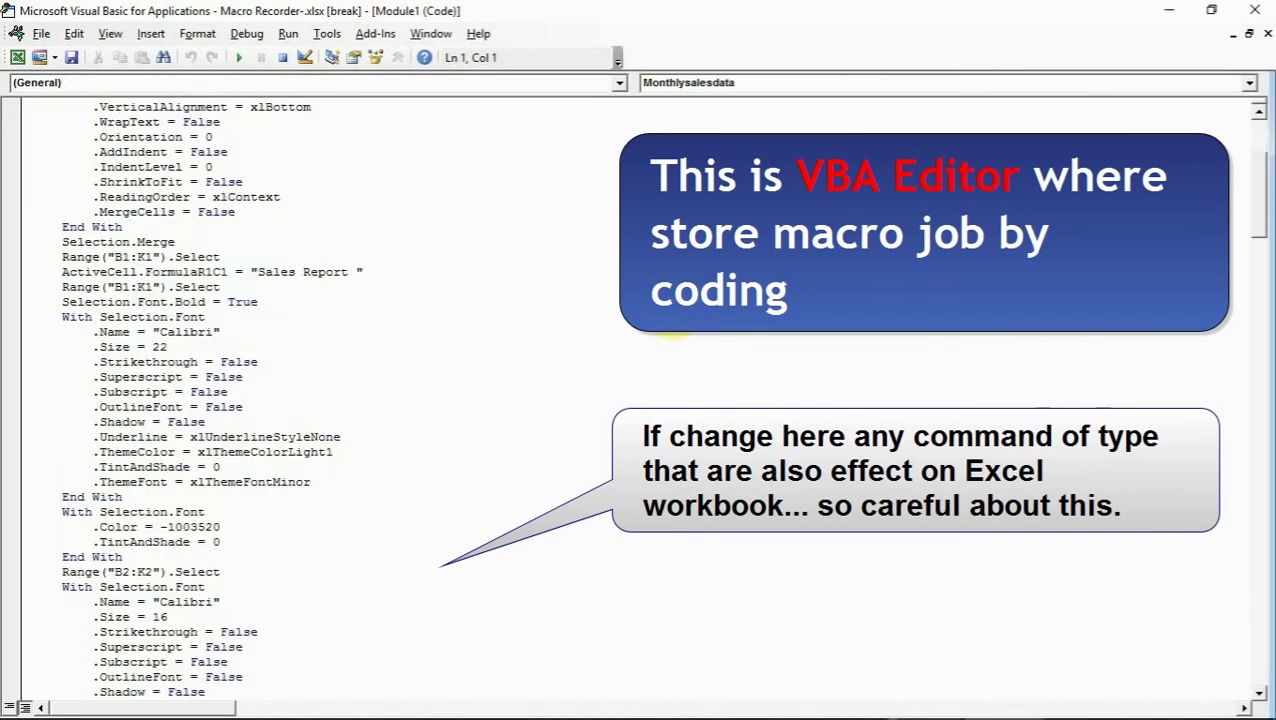
scroll(672, 338, "down", 3)
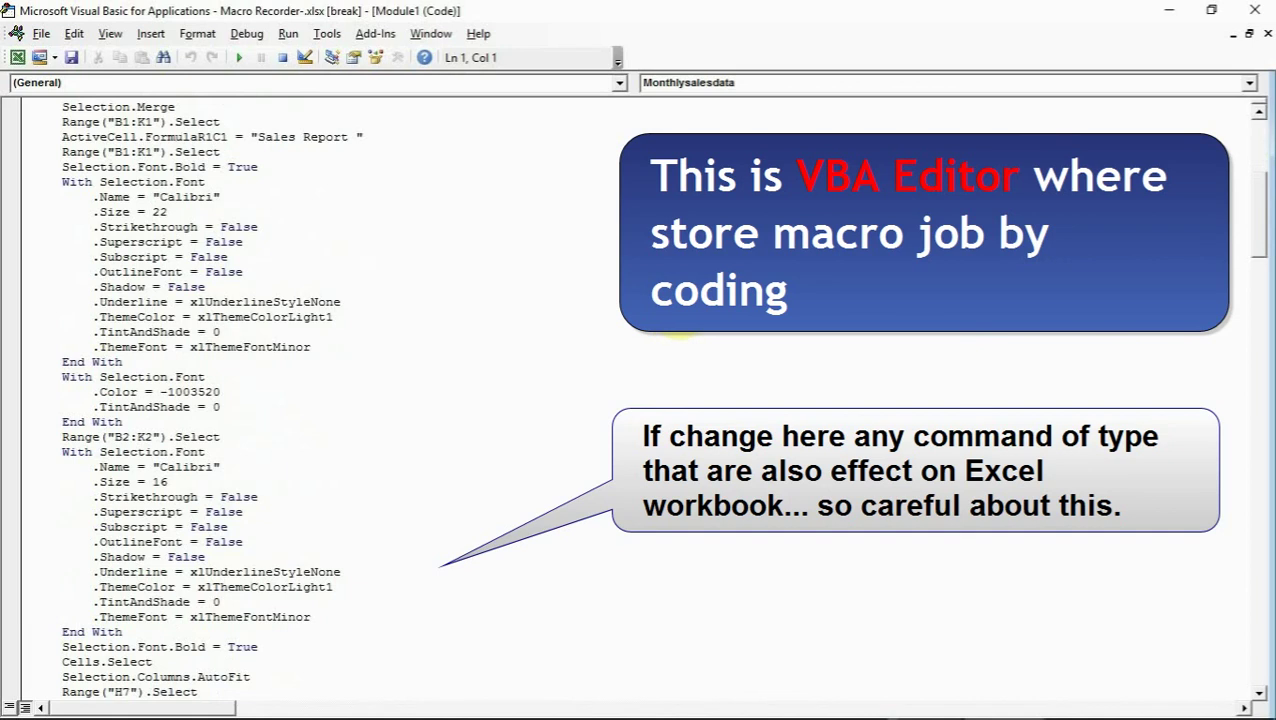
scroll(678, 338, "down", 1)
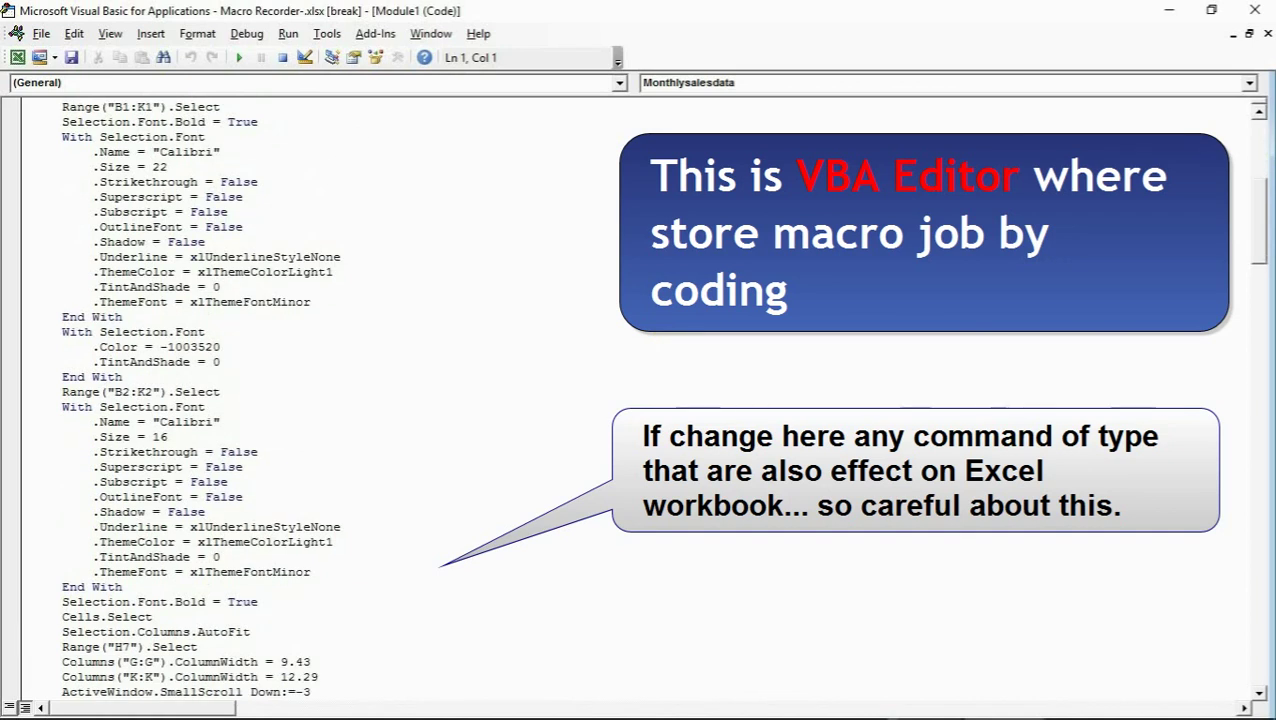
left_click(1254, 10)
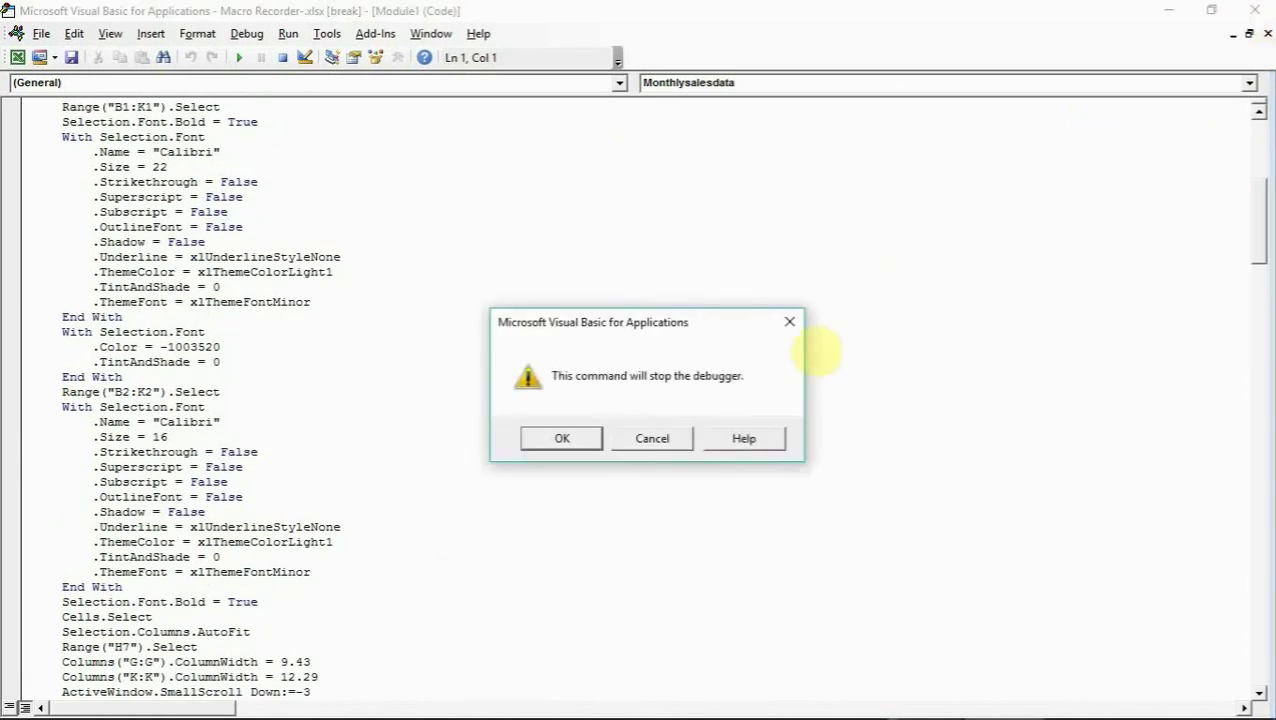
left_click(585, 440)
Step: Remove all subtotals from the sales table on the Sales Report sheet
left_click(770, 354)
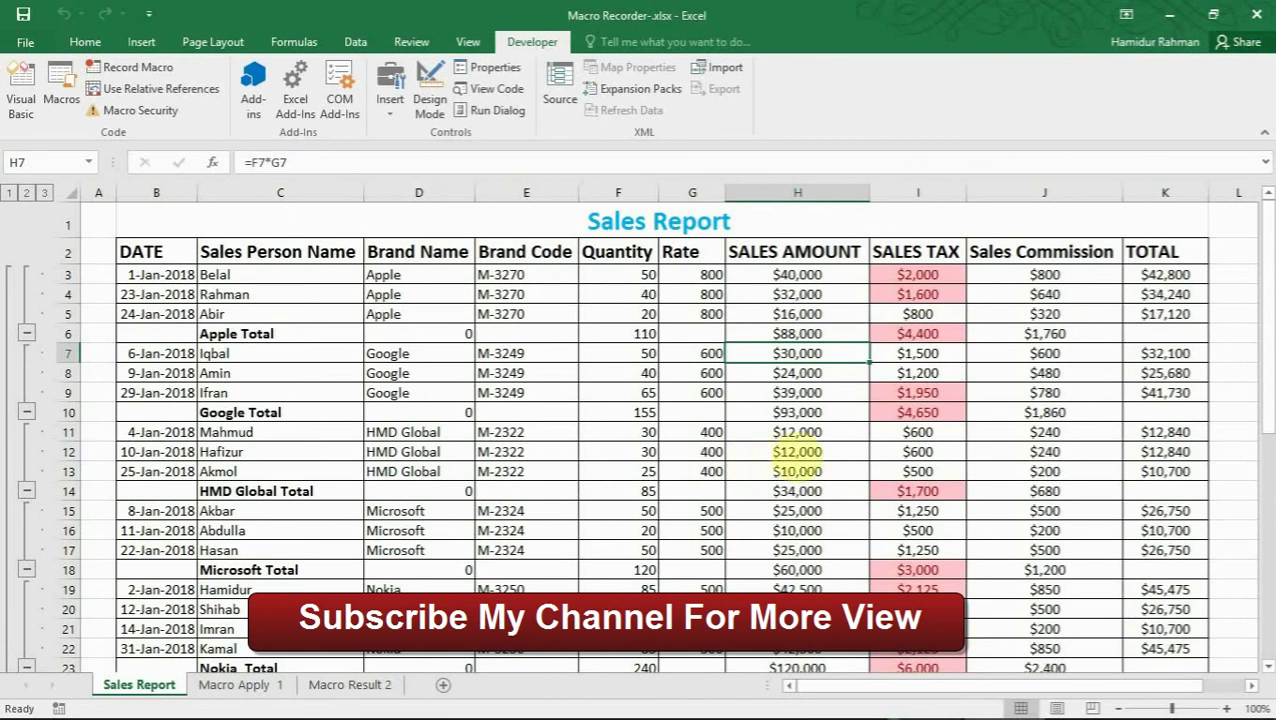
key("ctrl+shift+m")
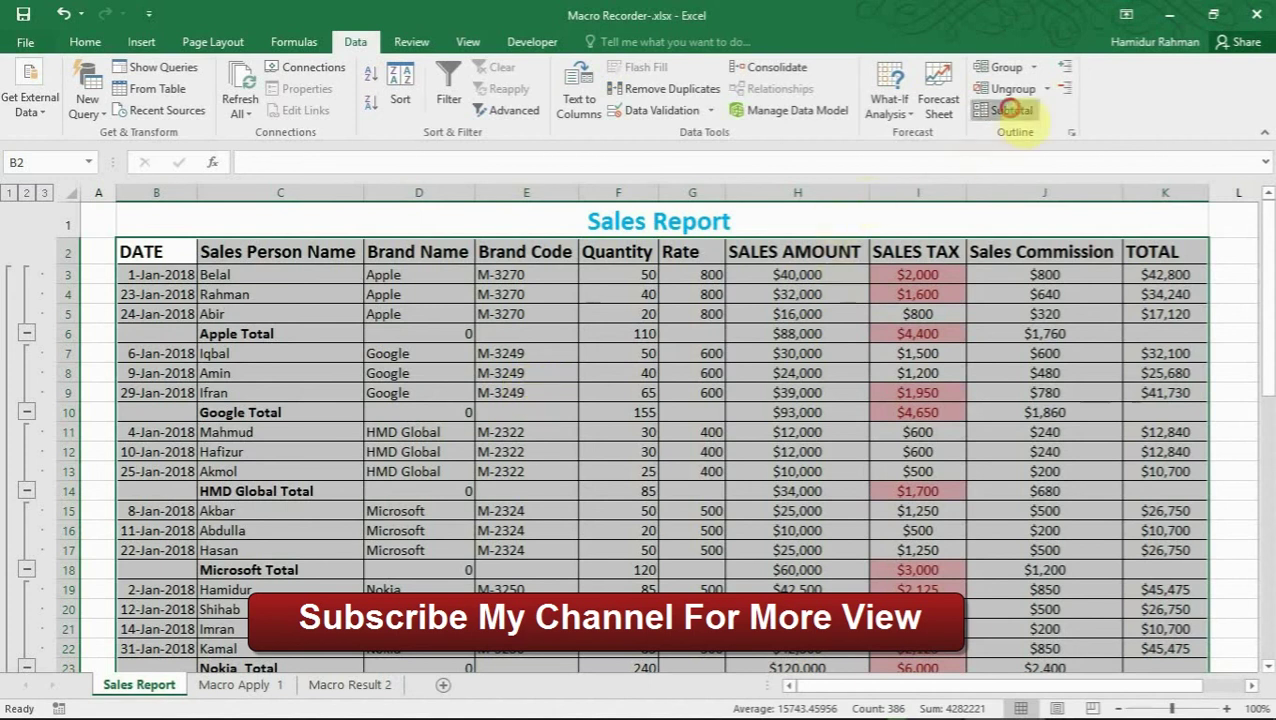
left_click(1010, 110)
left_click(735, 477)
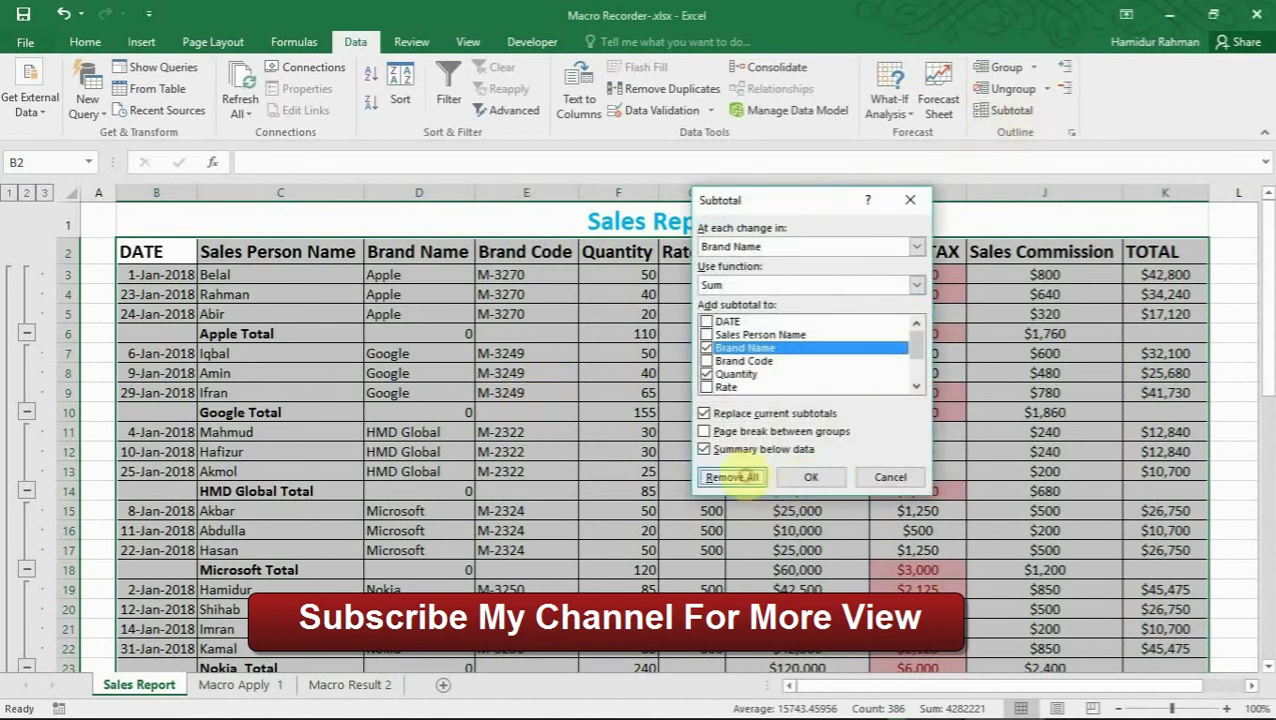